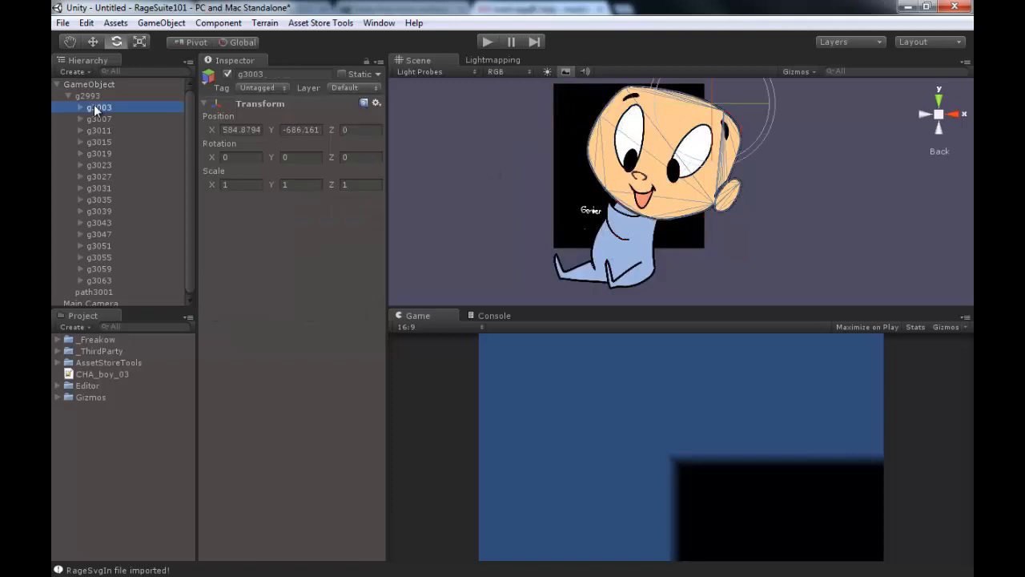
Step: Inspect the pivot placement of the g3027 and g3043 groups and the shirt's neckline path
left_click(98, 176)
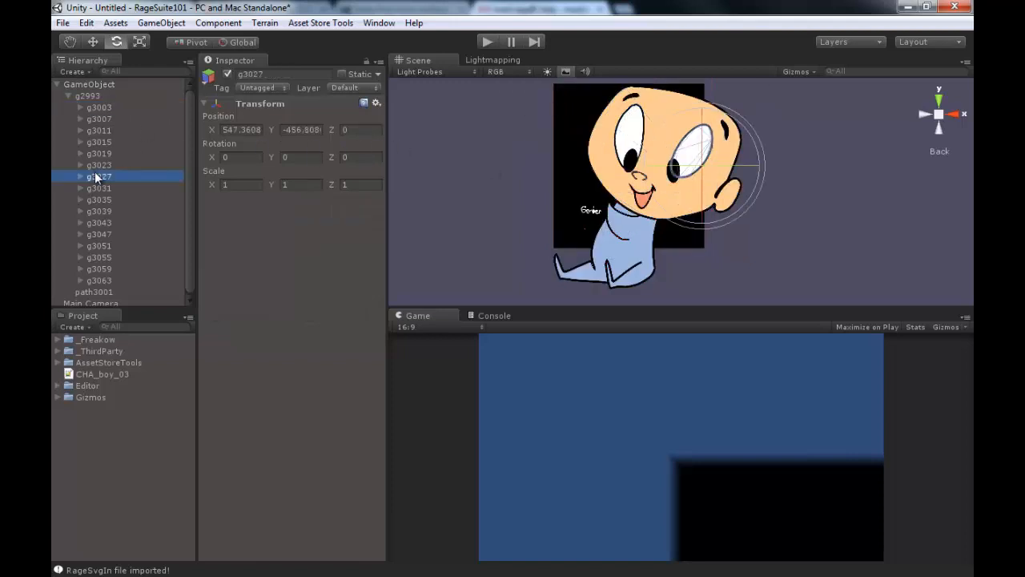
left_click(104, 222)
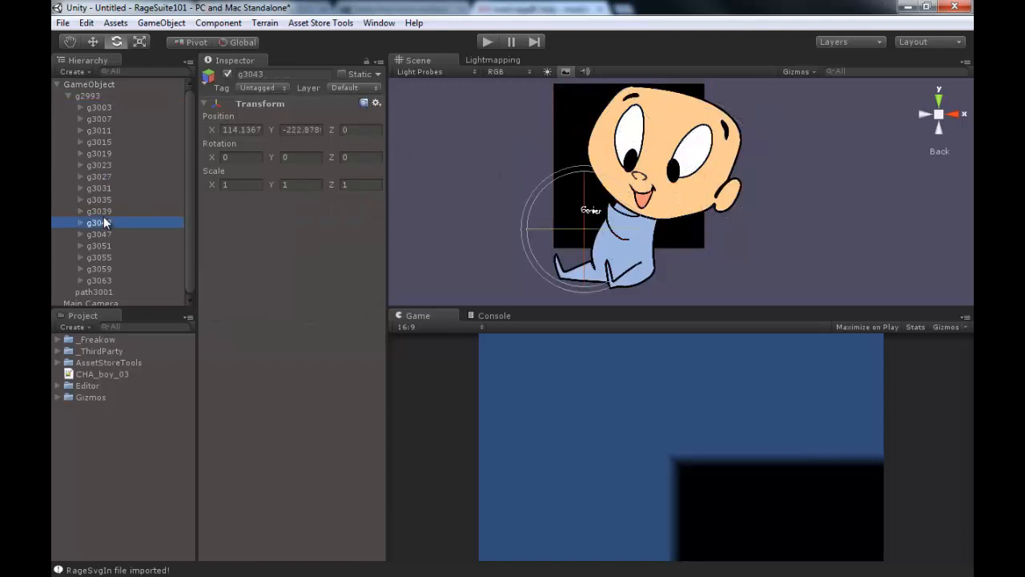
left_click(685, 240)
left_click(633, 244)
left_click(633, 241)
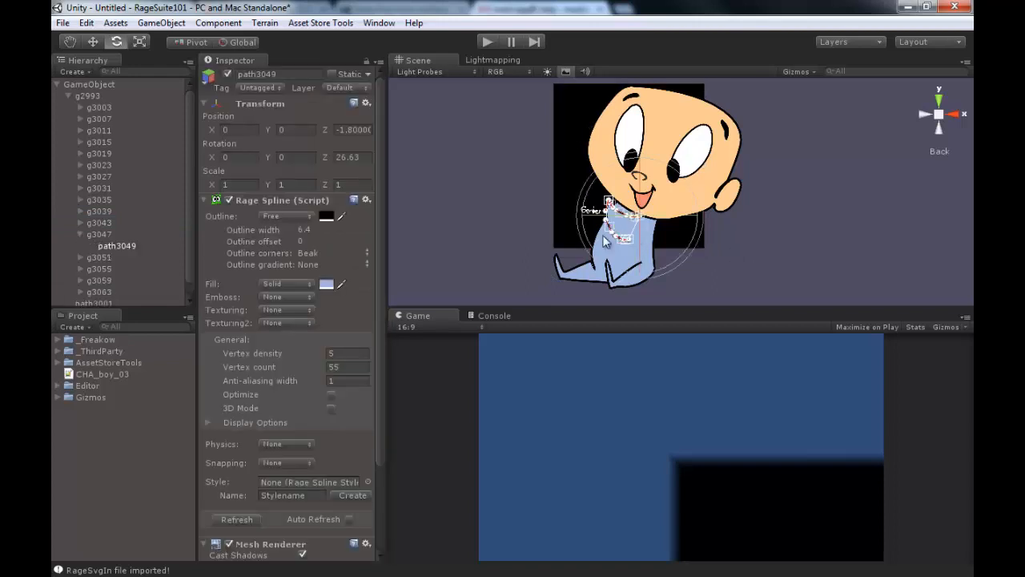
Step: Try rotating the g3047 neckline group by about -26° on Z and undo the rotation
left_click(97, 233)
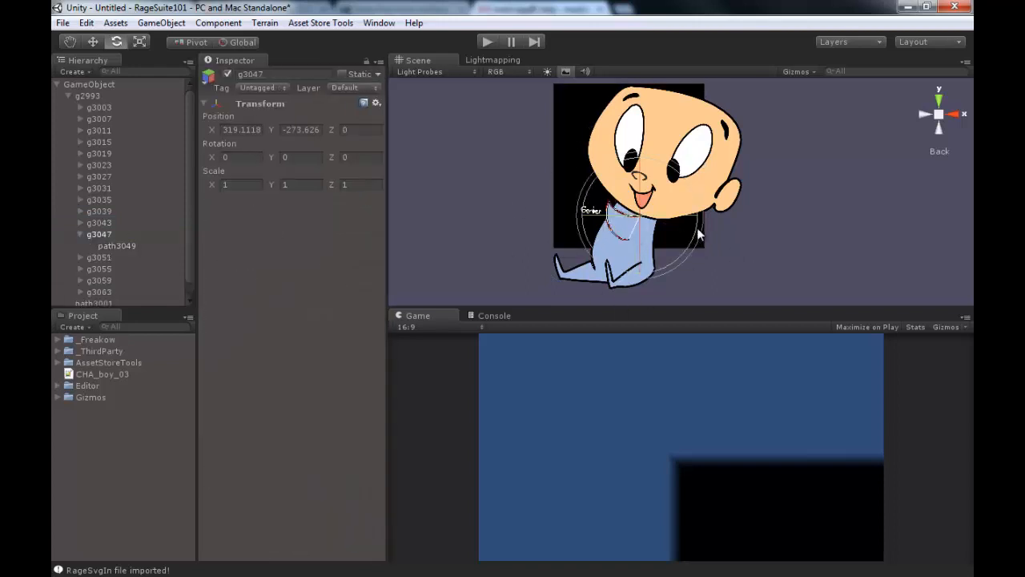
left_click_drag(697, 235, 647, 267)
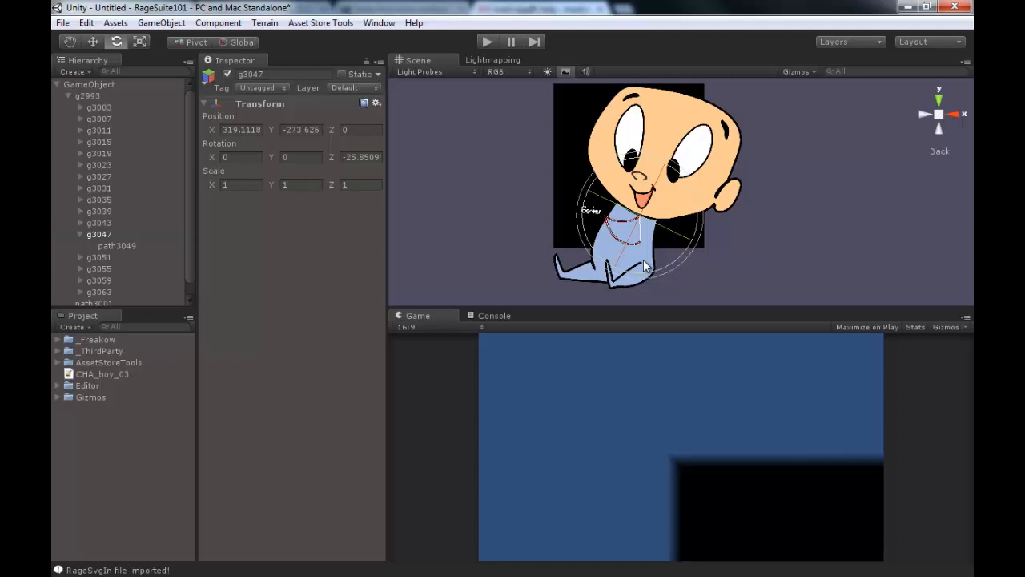
key("ctrl+z")
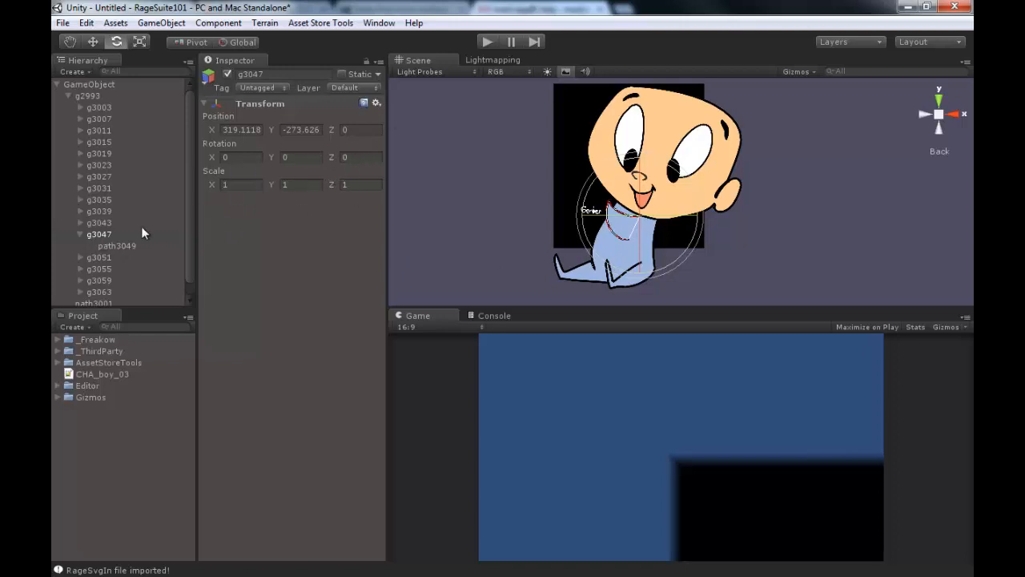
Step: Select the g2993 group, switch to Illustrator and save the artwork as CHA_boy_04.svg in the project's Assets folder
left_click(91, 95)
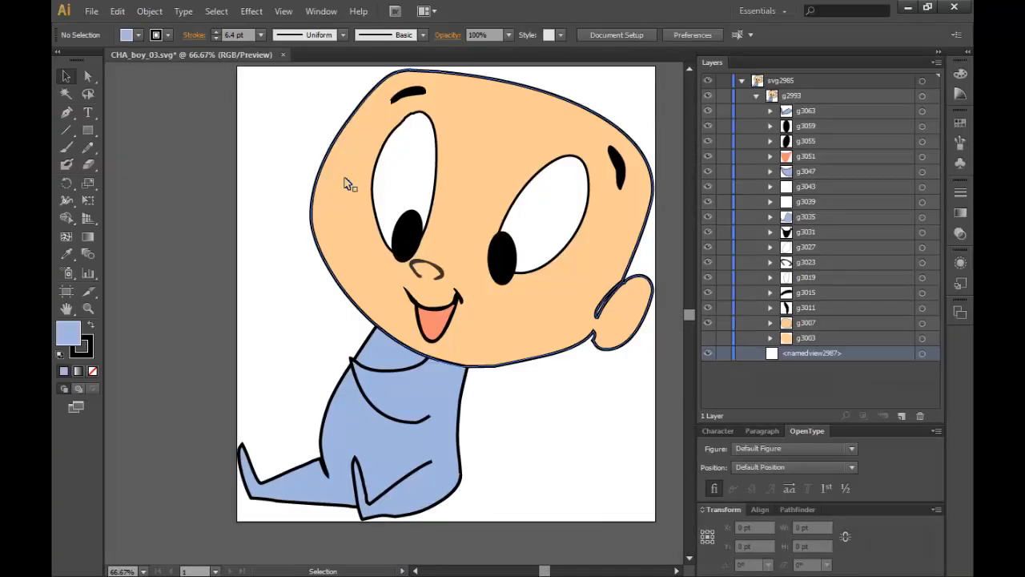
left_click(92, 10)
left_click(136, 145)
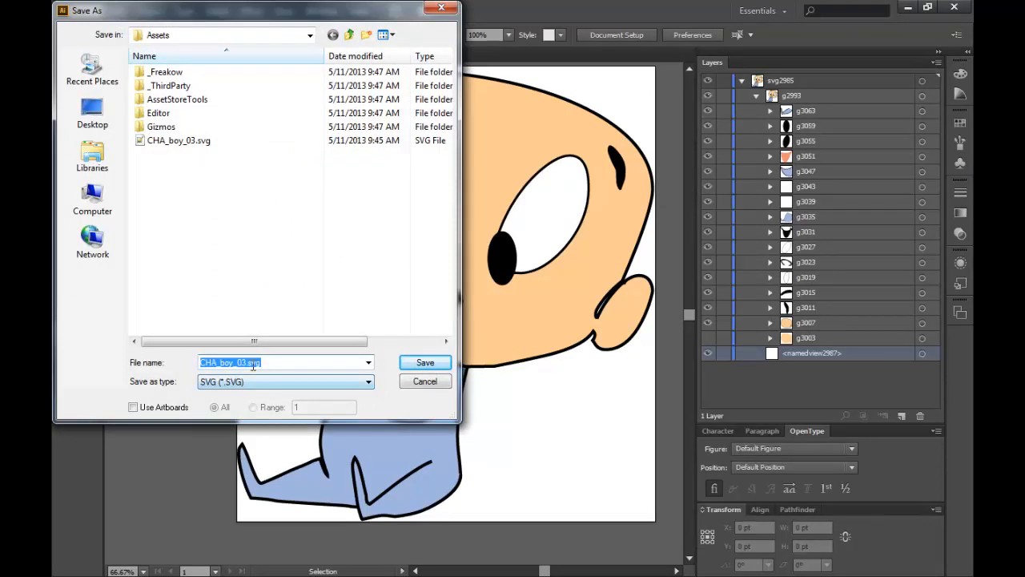
key("End")
type("4")
left_click(420, 365)
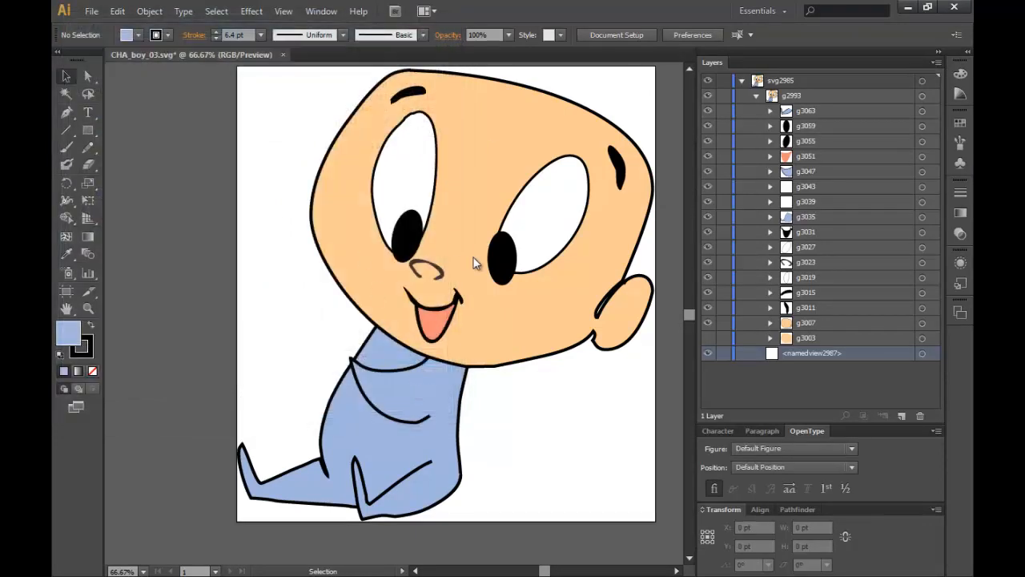
Step: Set the SVG profile to SVG Basic 1.1 and complete the export
left_click_drag(555, 207, 599, 140)
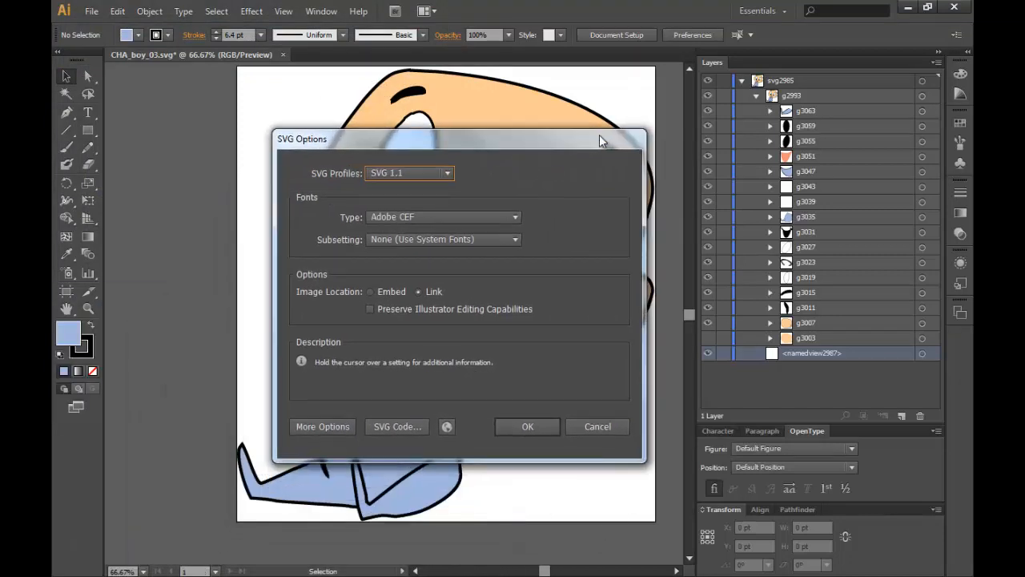
left_click(445, 173)
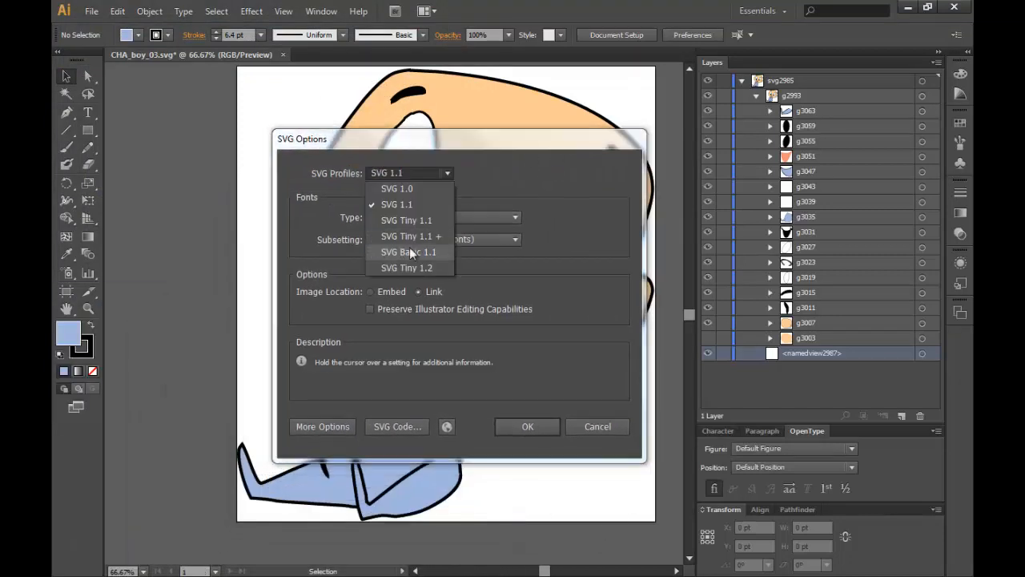
left_click(415, 251)
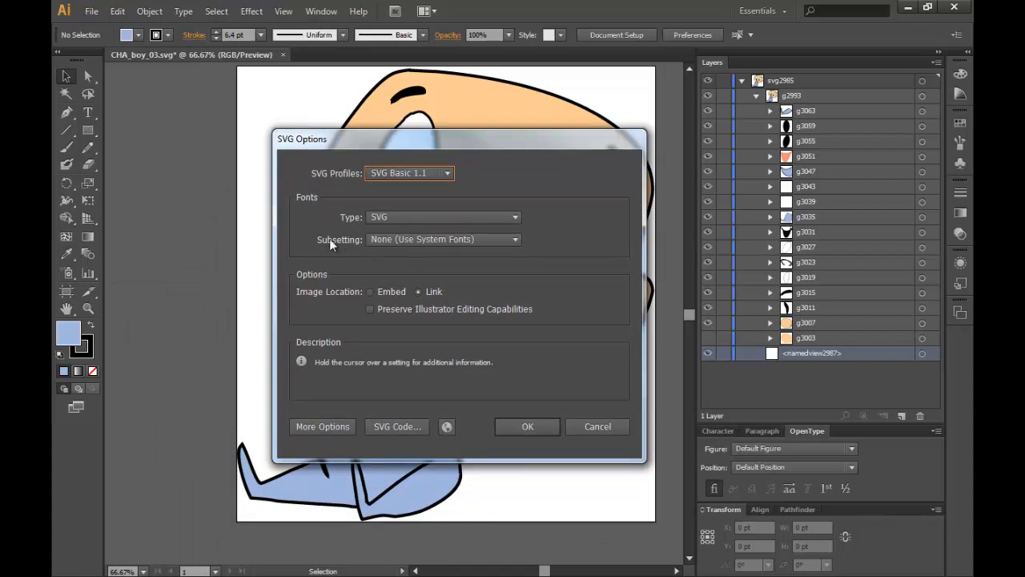
left_click(515, 425)
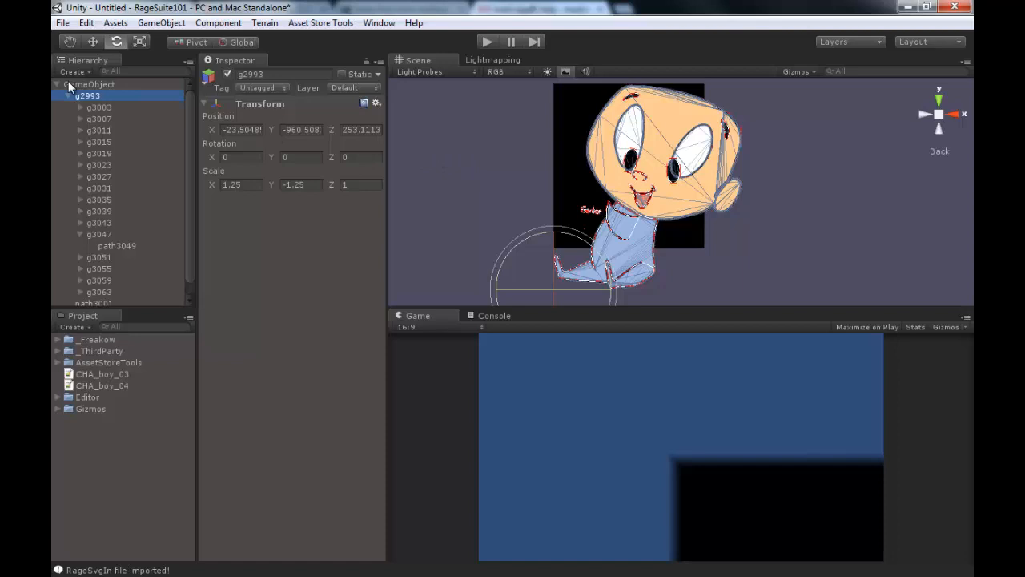
Step: Back in Unity, add the Rage Pivotools component to g2993 and freeze its rotation and scale
left_click(218, 22)
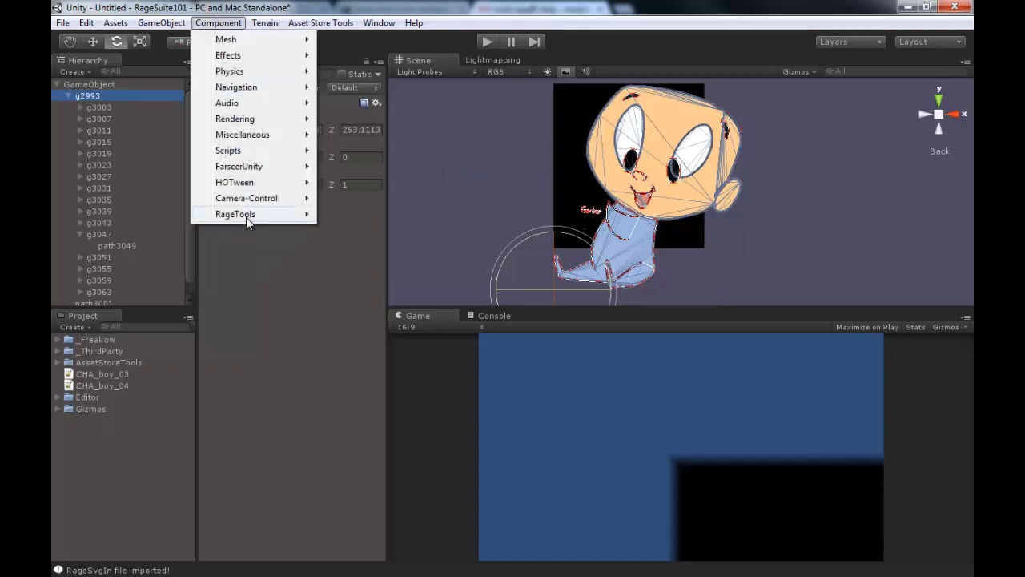
mouse_move(245, 217)
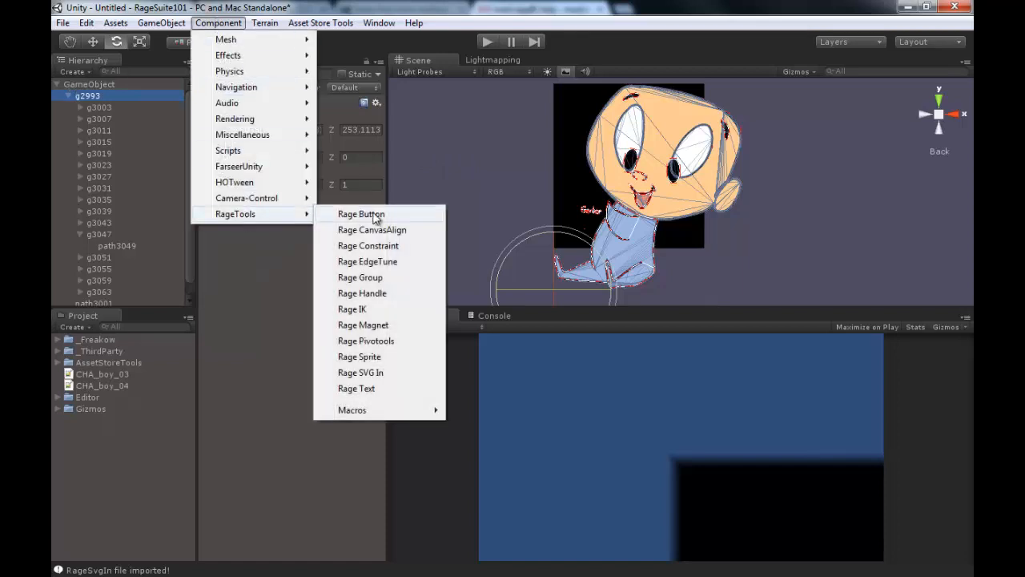
left_click(382, 341)
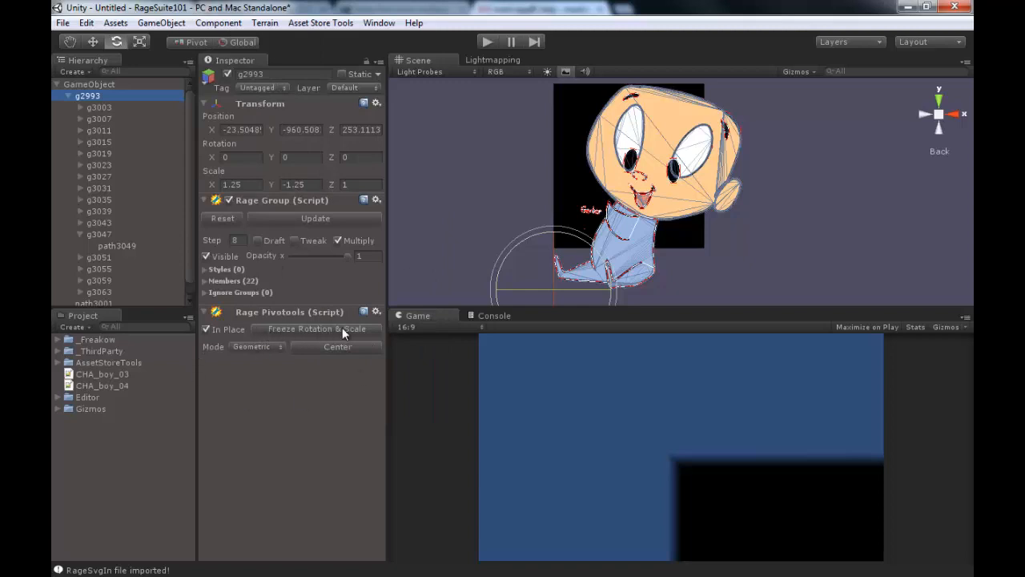
left_click(290, 332)
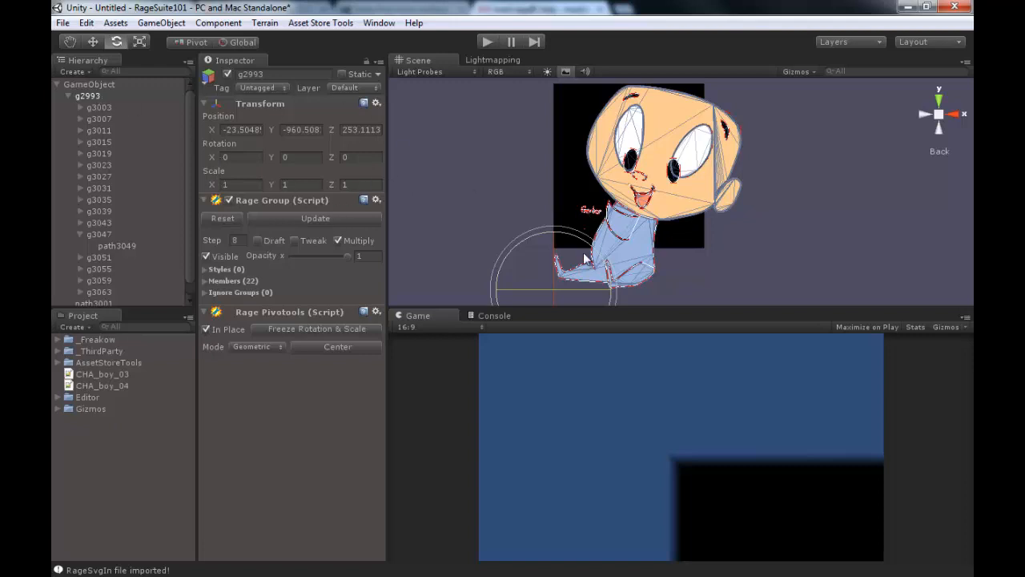
Step: Check the pivots of g3003 and g3047, try rotating g3047 and undo the rotation
left_click(97, 107)
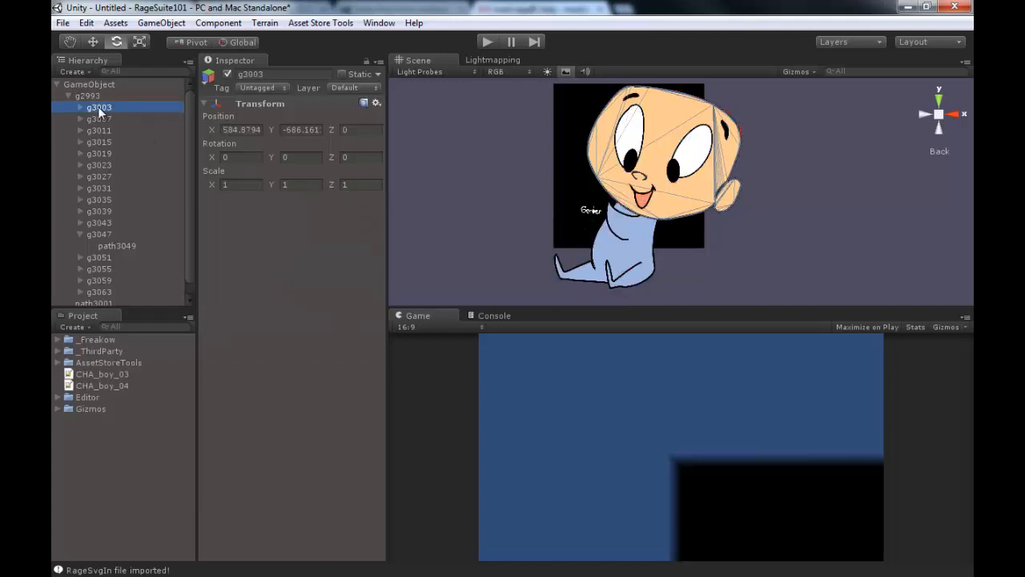
left_click(99, 234)
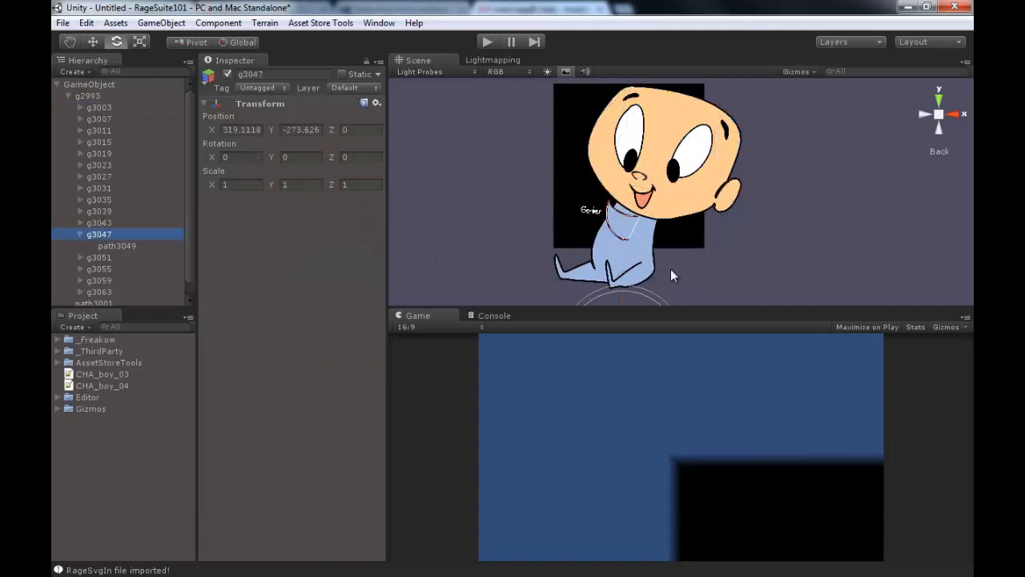
right_click_drag(693, 277, 485, 227, "alt")
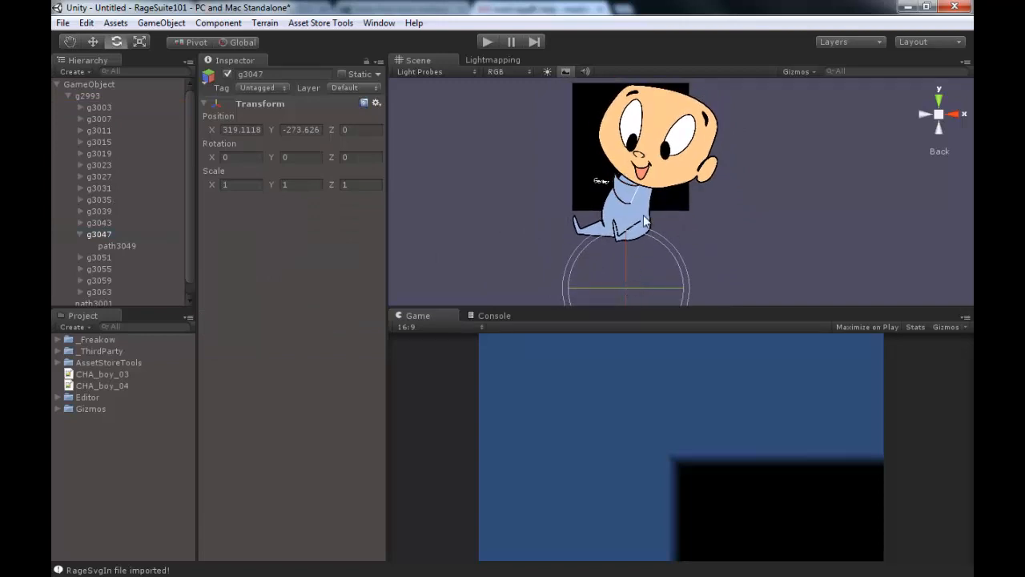
left_click_drag(667, 246, 688, 277)
key("ctrl+z")
left_click(81, 234)
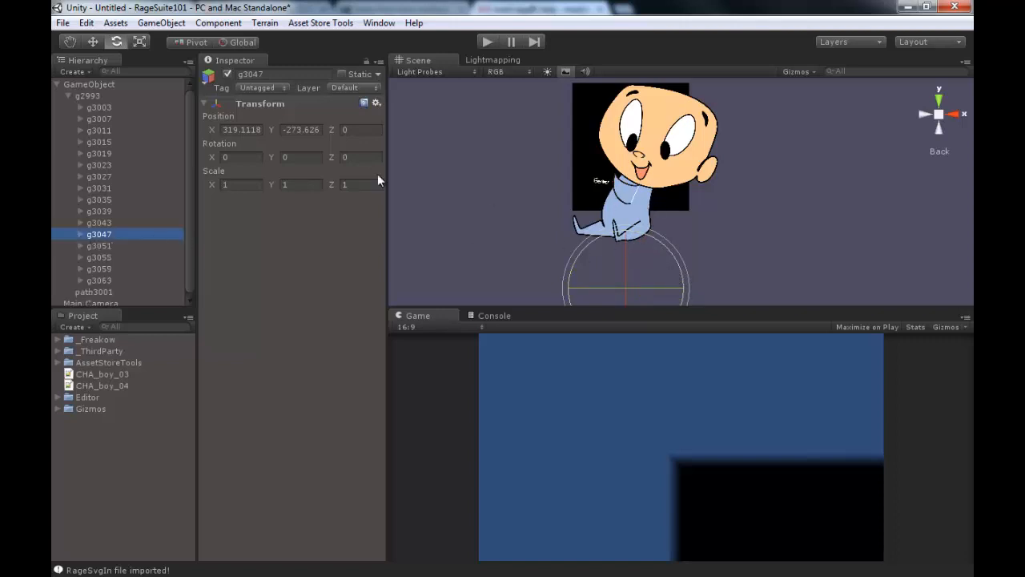
Step: Remove the Rage Pivotools and Rage Group components from g2993
left_click(89, 95)
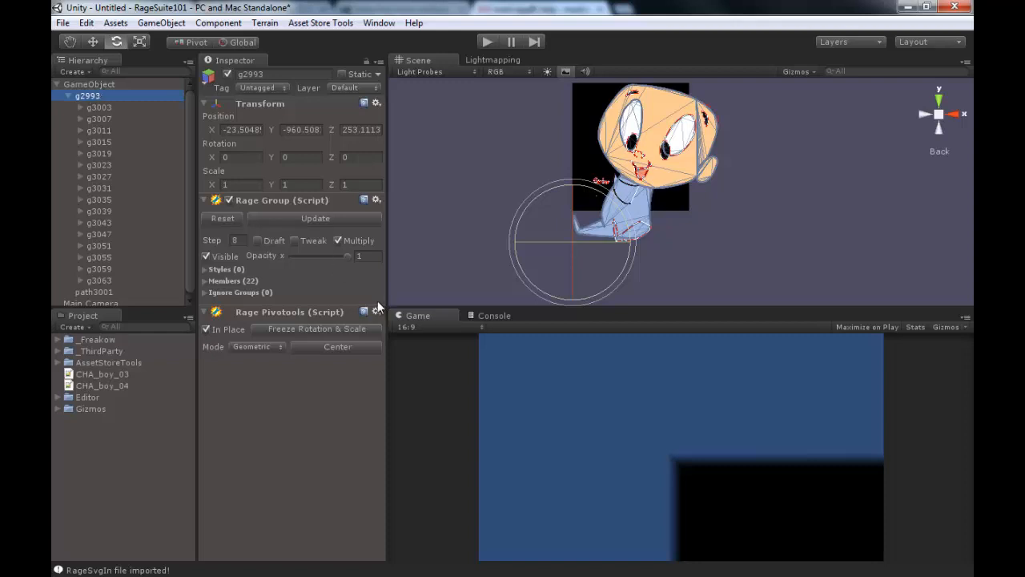
left_click(376, 311)
left_click(416, 348)
left_click(377, 200)
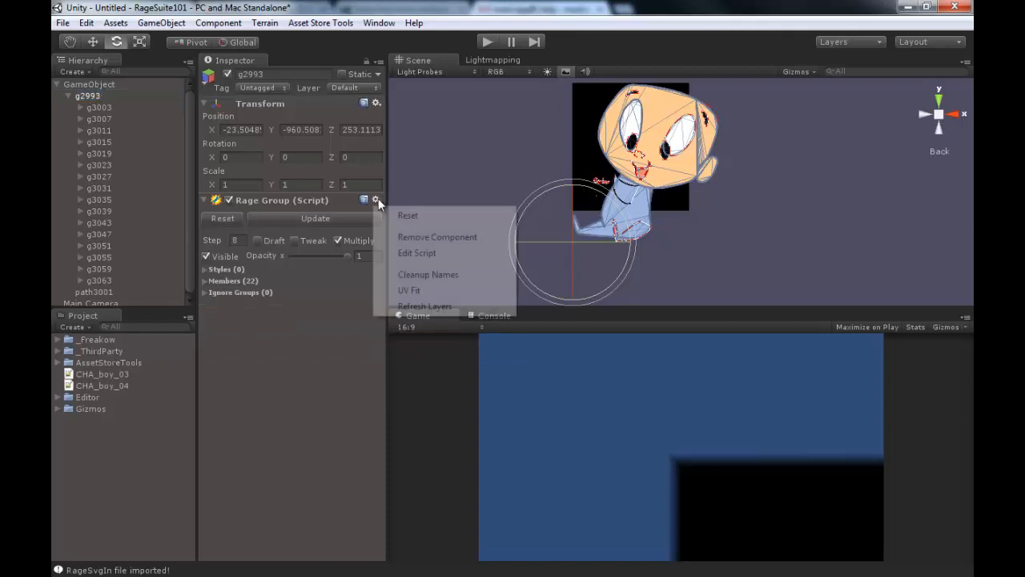
left_click(459, 238)
Step: Save the scene as babytest in the Assets folder
left_click(64, 22)
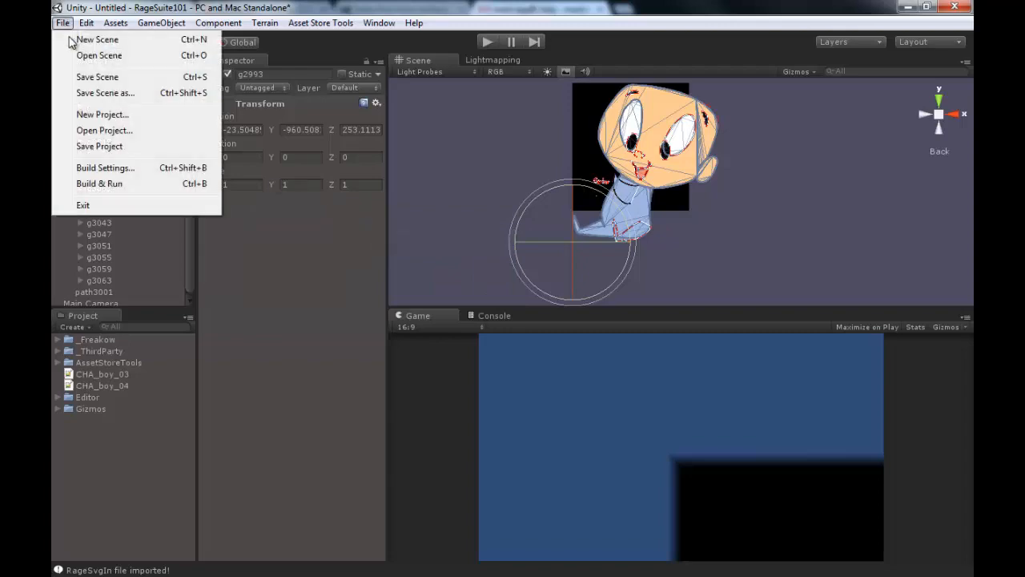
left_click(64, 75)
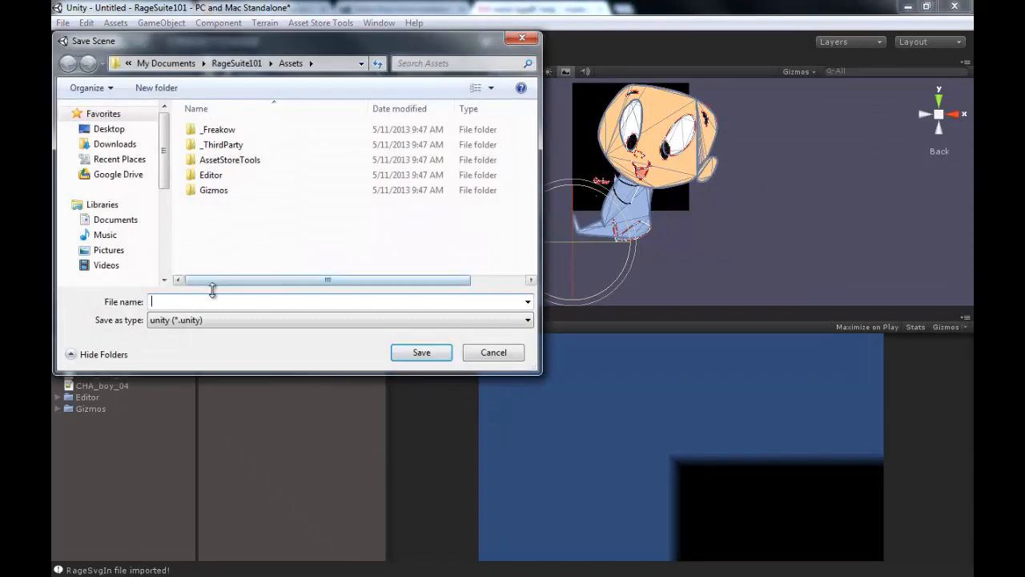
type("babytest")
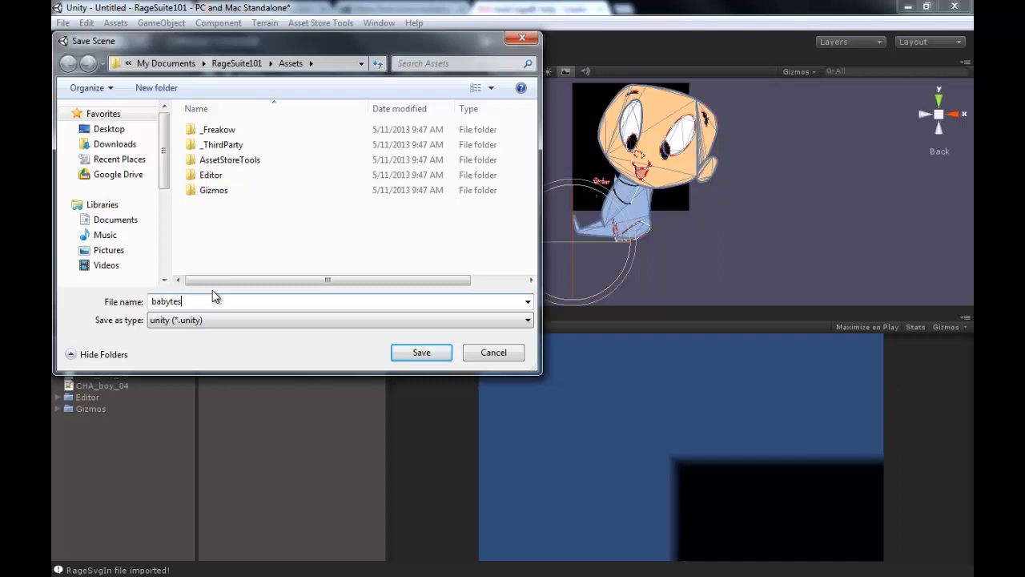
key("Return")
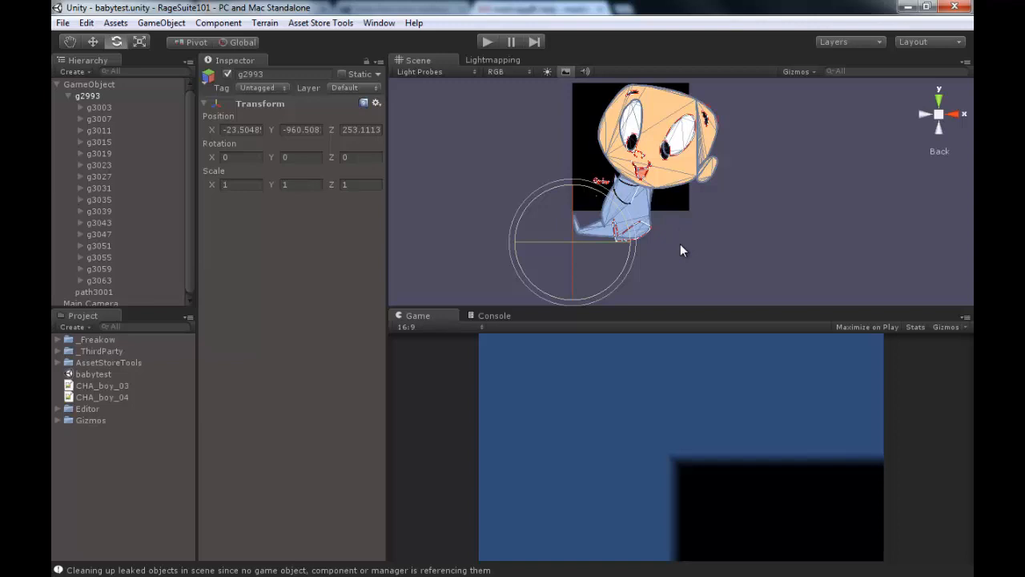
Step: Create an empty game object and name it pivot
key("ctrl+shift+n")
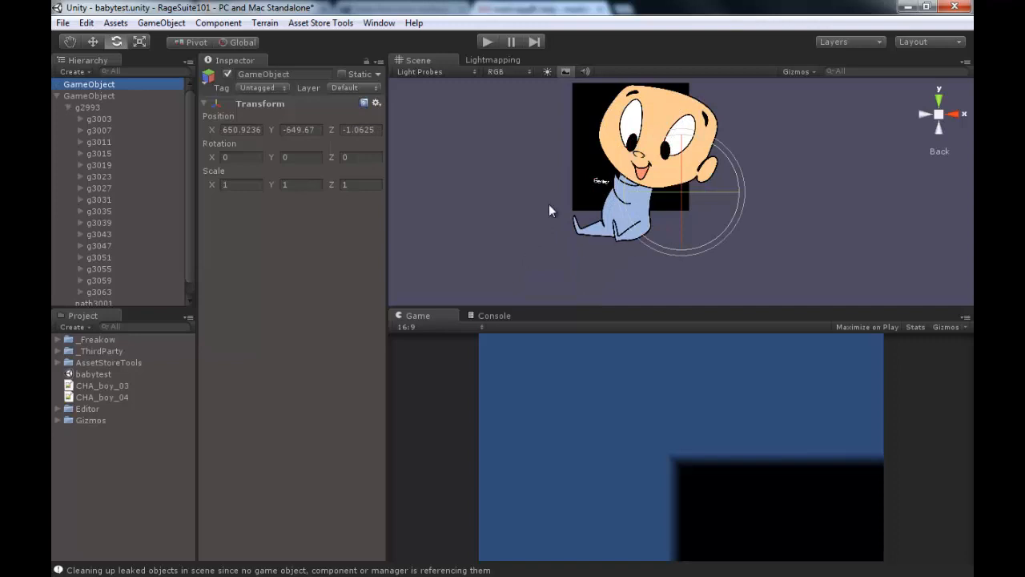
left_click(173, 24)
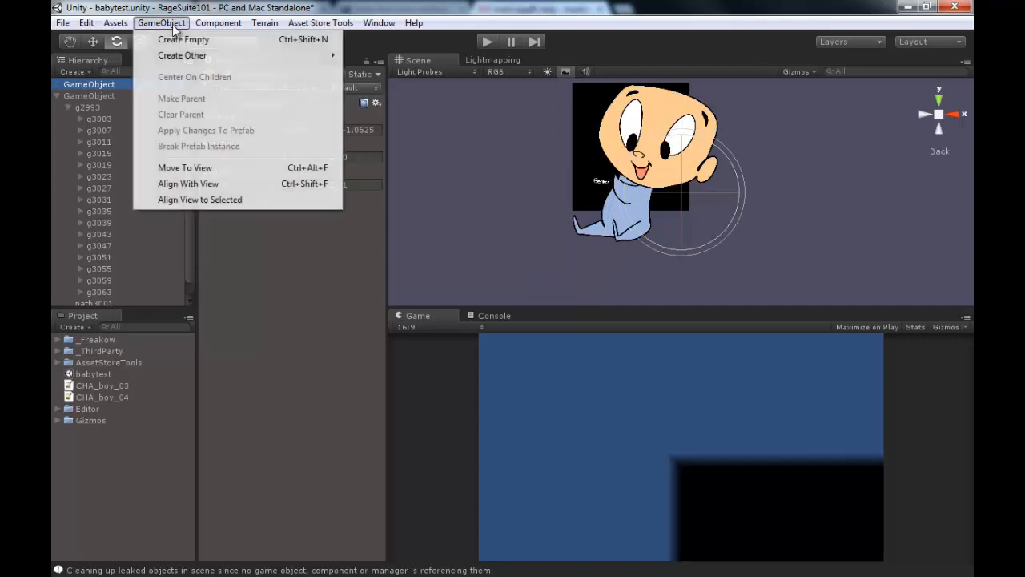
left_click(413, 23)
left_click(407, 23)
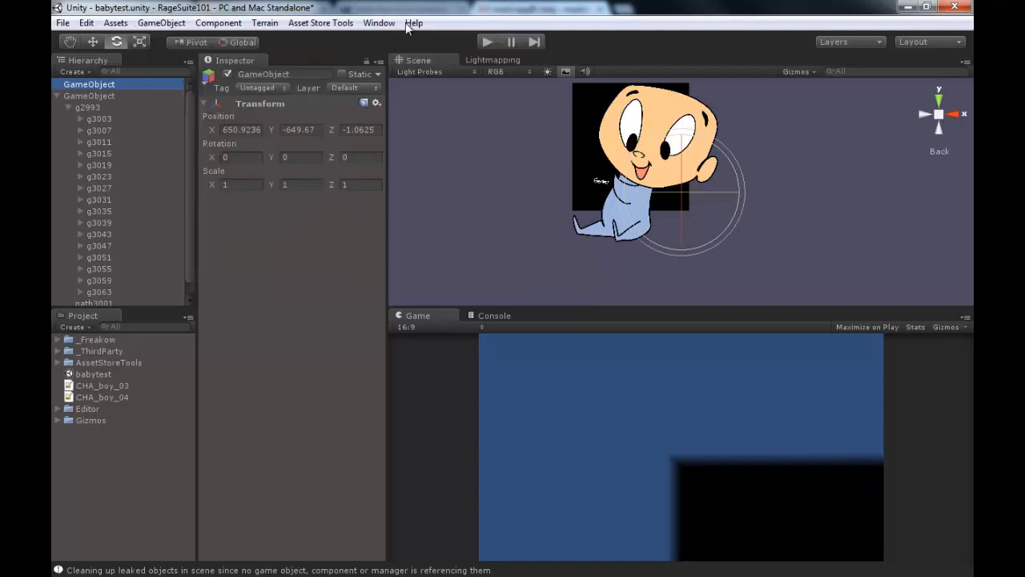
left_click(296, 75)
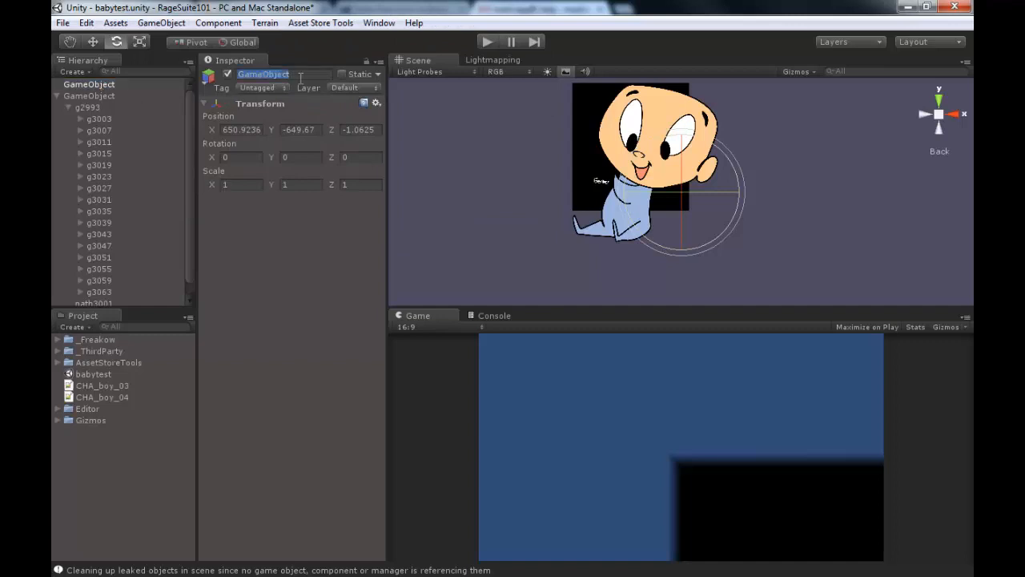
type("pivot")
key("Return")
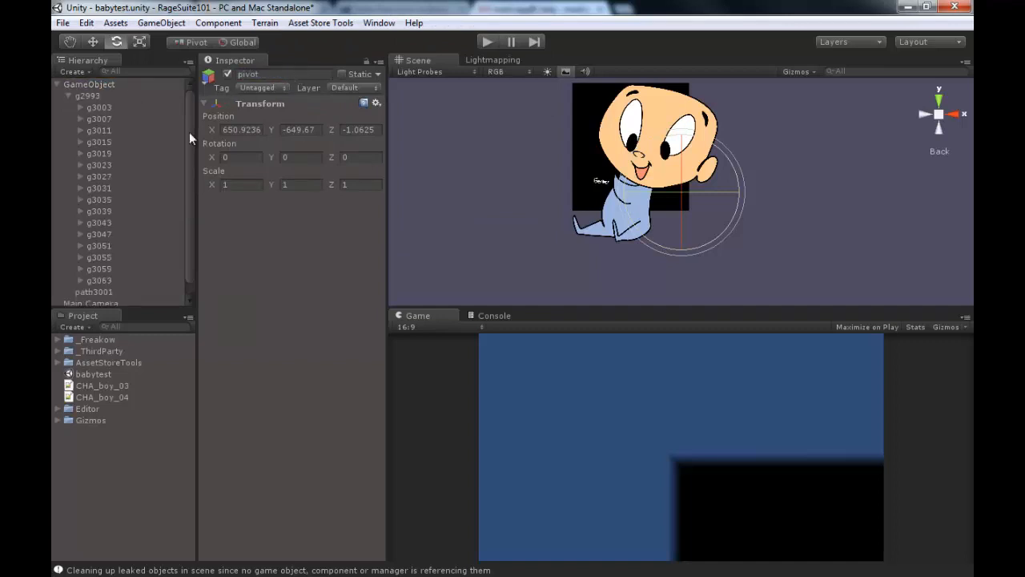
Step: Rename the pivot object to _pivot so it sorts first in the hierarchy
left_click(94, 302)
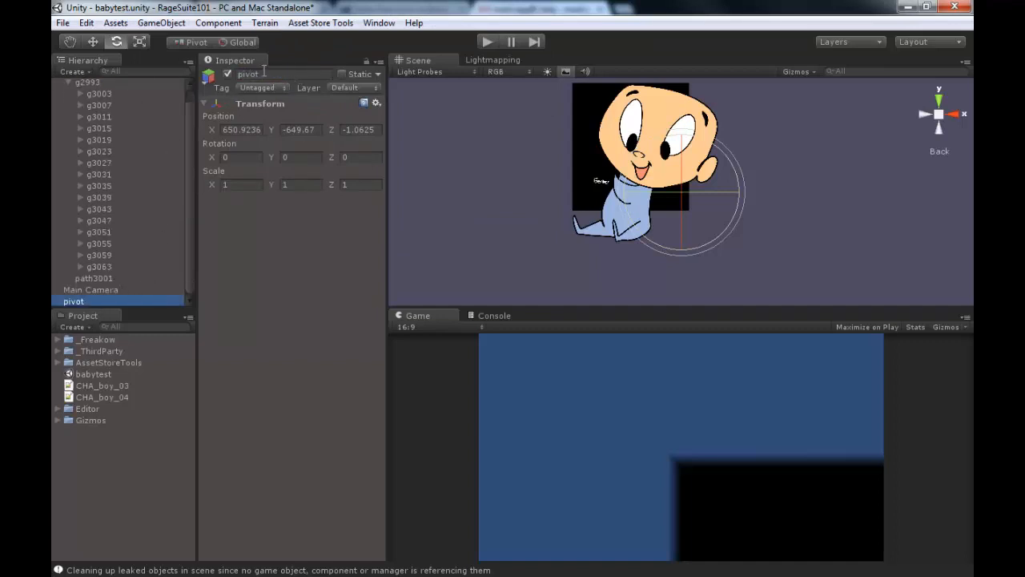
left_click(240, 75)
left_click(239, 75)
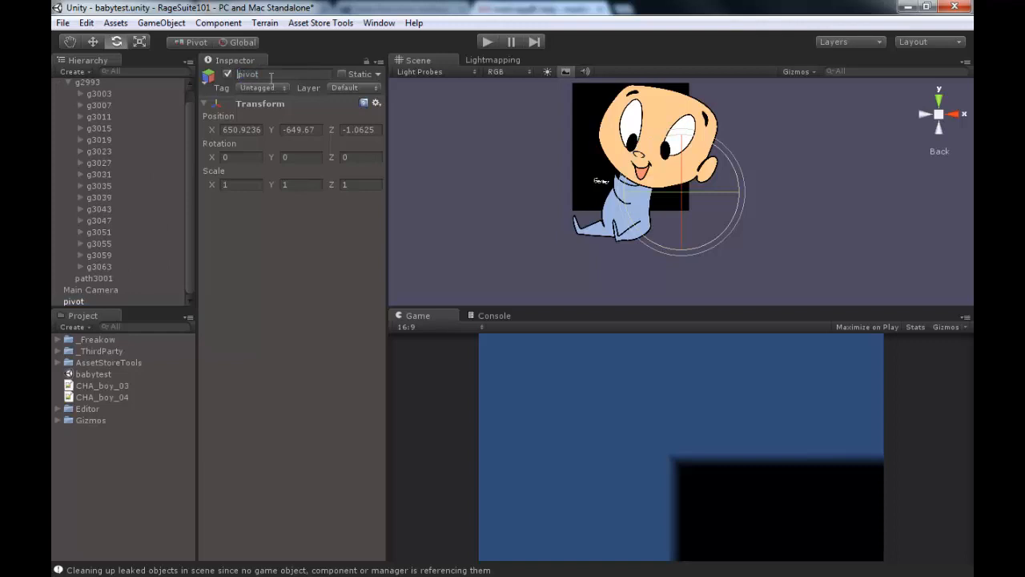
type("_")
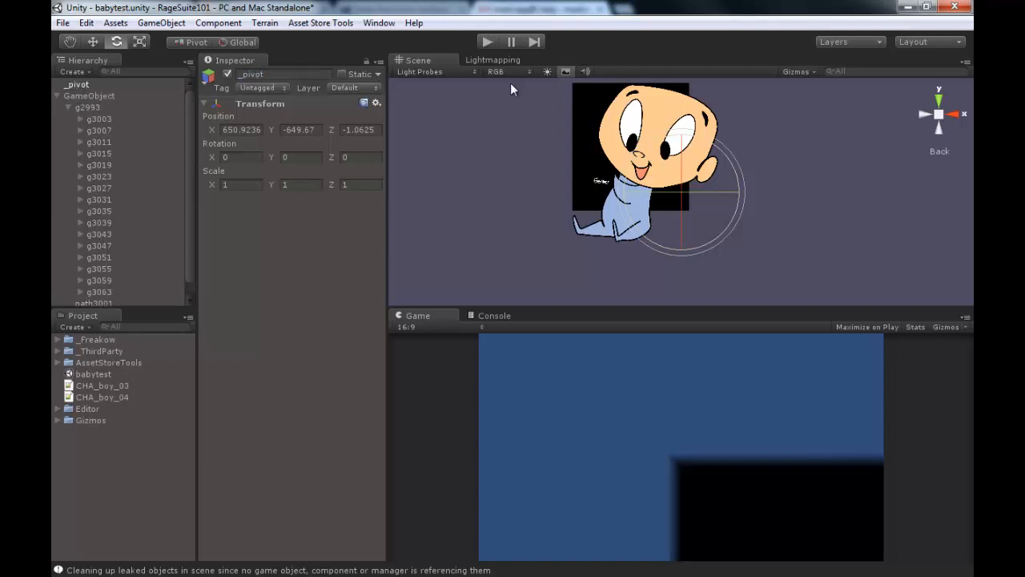
Step: Move the _pivot object to the hip of the baby's front leg, at about X 424, Y -853
type("w")
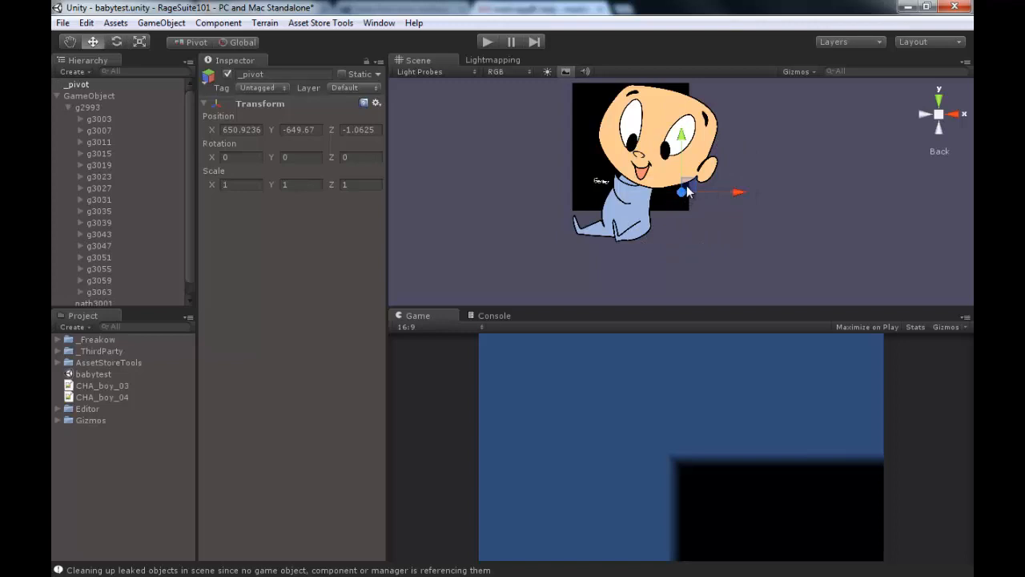
left_click_drag(686, 185, 649, 221)
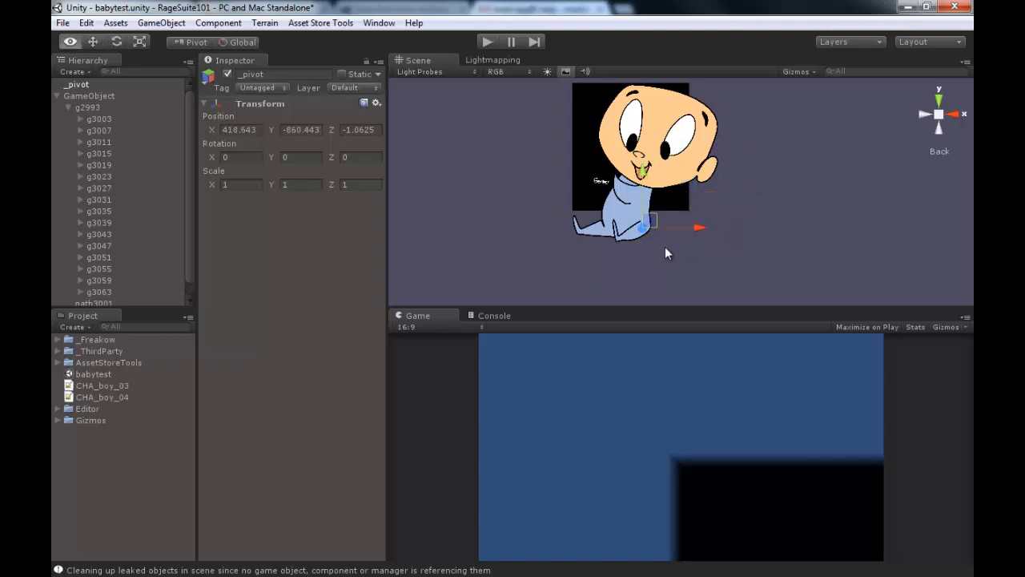
scroll(665, 253, "up", 6)
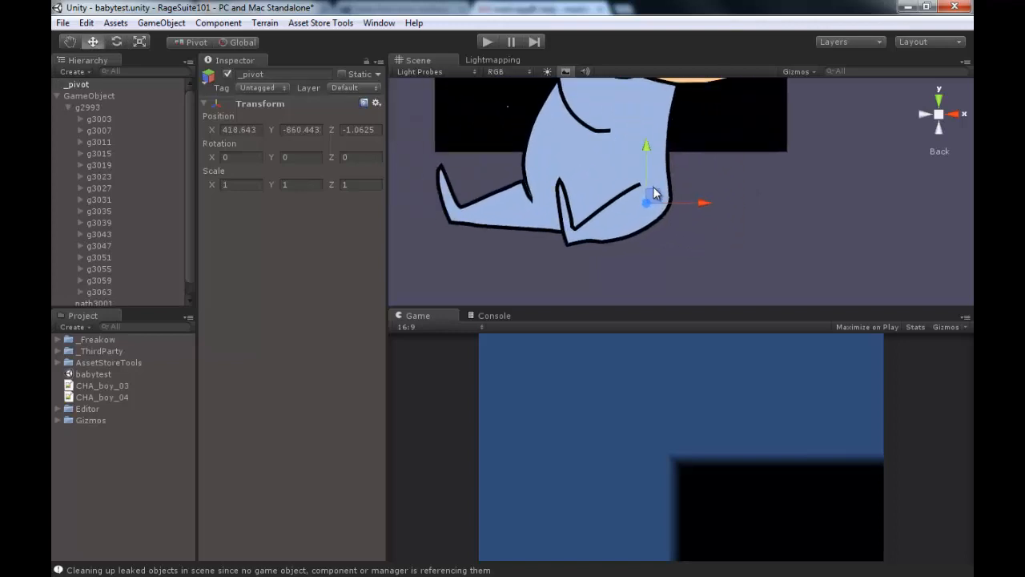
Step: Add a Rage Pivotools component to g3063, the front leg's group, and review its pivot mode options
left_click(597, 226)
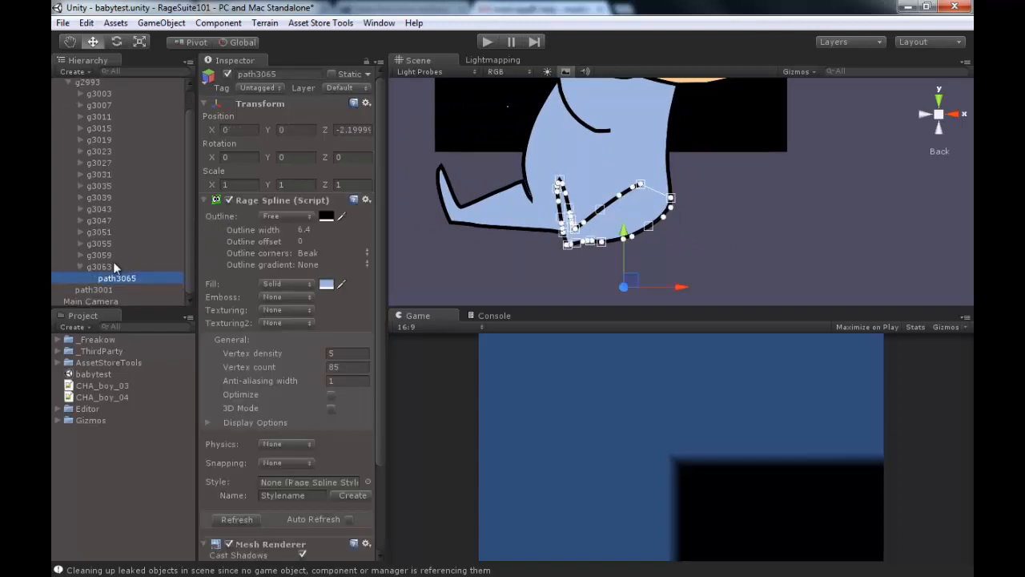
left_click(111, 267)
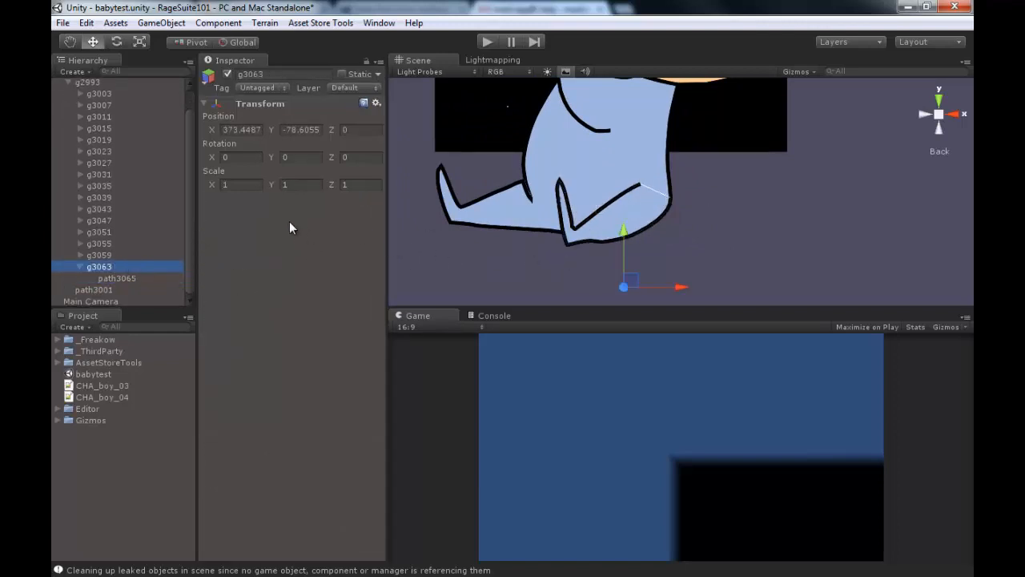
left_click(218, 23)
mouse_move(237, 213)
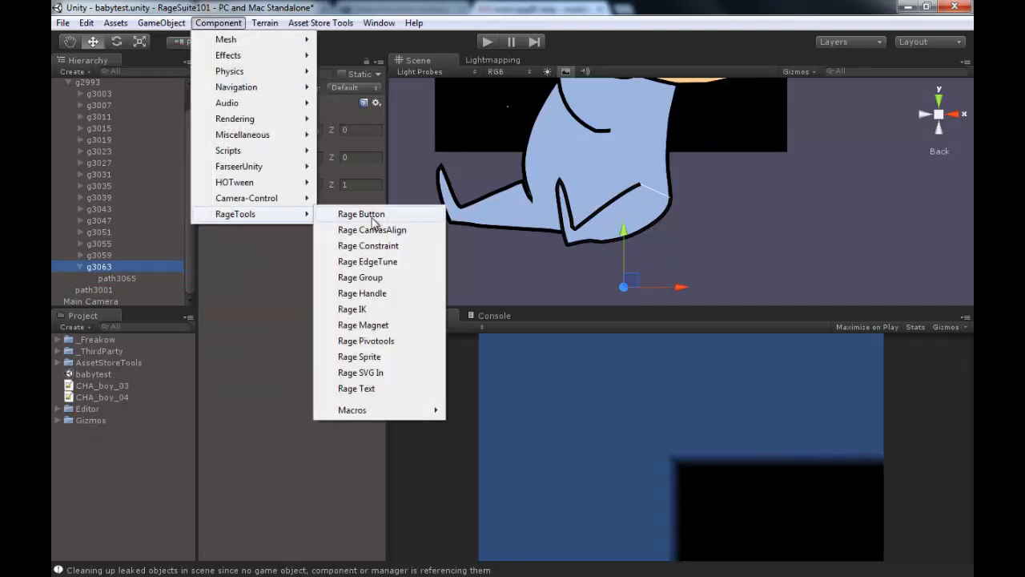
left_click(372, 341)
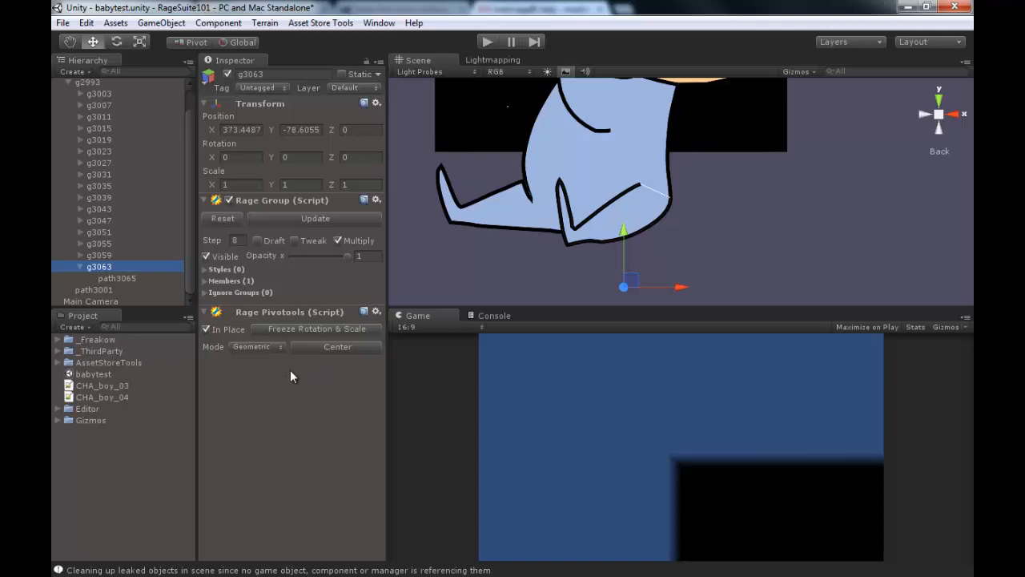
left_click(255, 347)
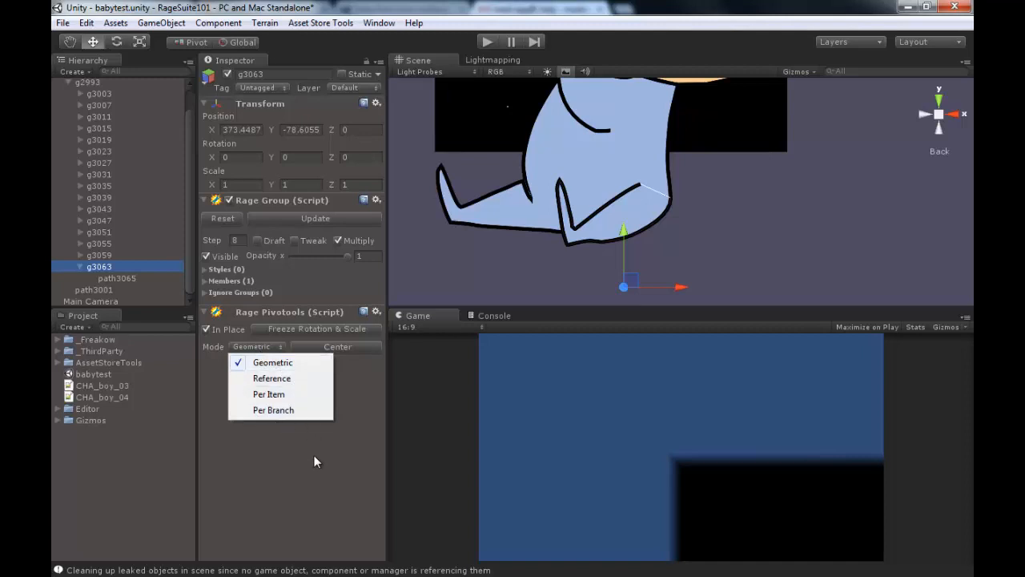
left_click(277, 434)
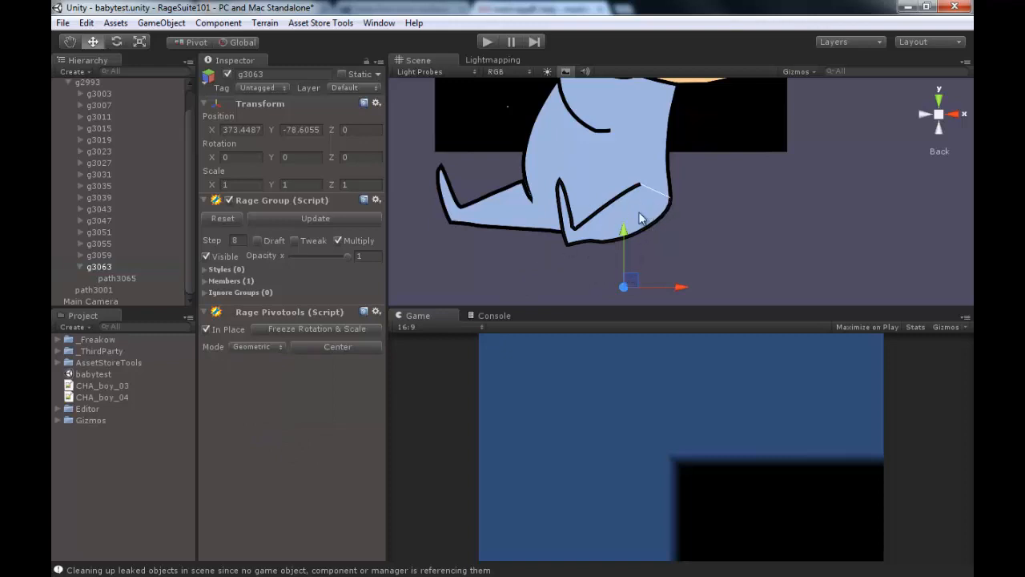
Step: Compare g3063's handle position in Center and Pivot display, finishing with Pivot
left_click_drag(188, 232, 190, 166)
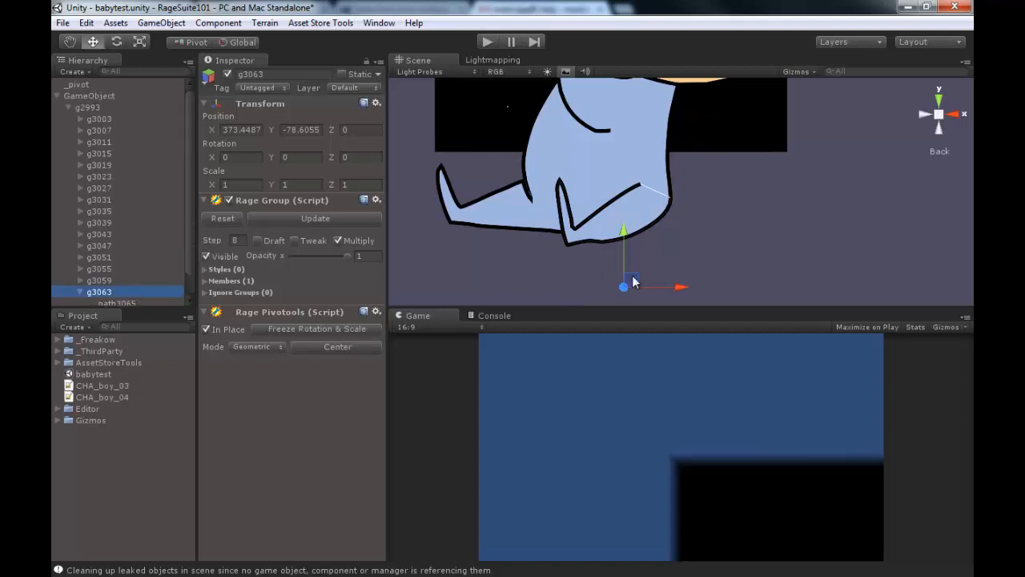
left_click(192, 42)
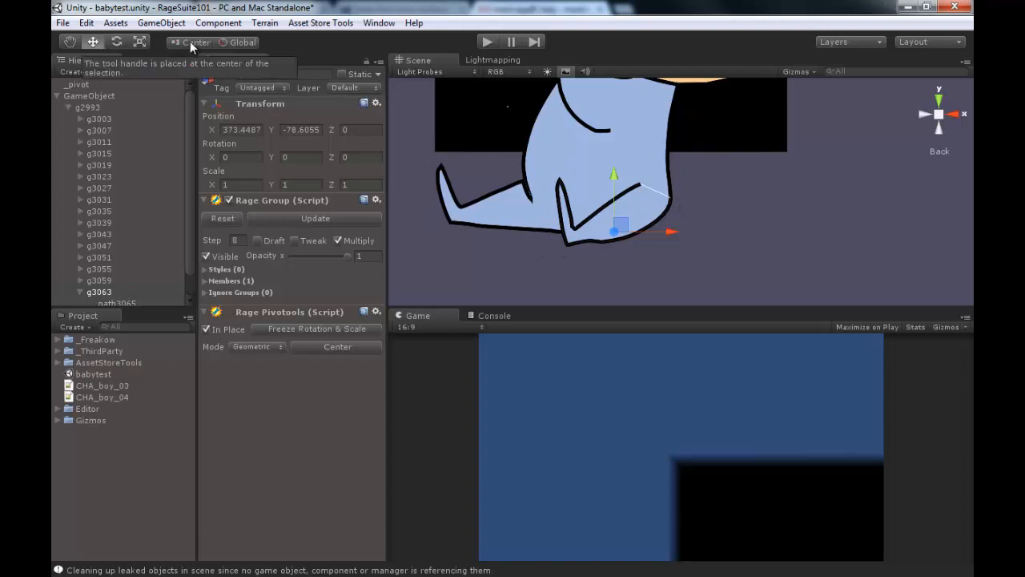
left_click(192, 42)
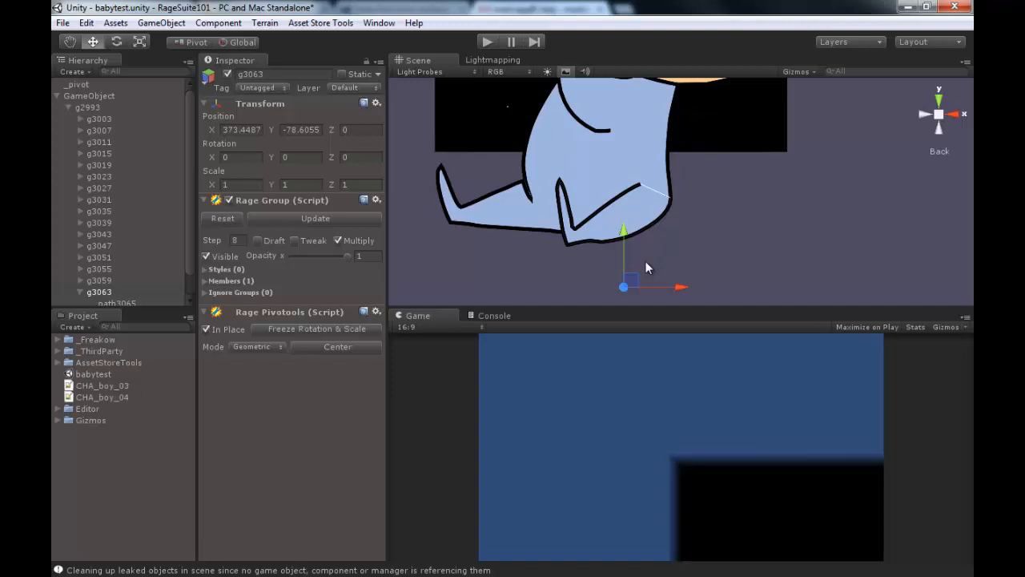
key("z")
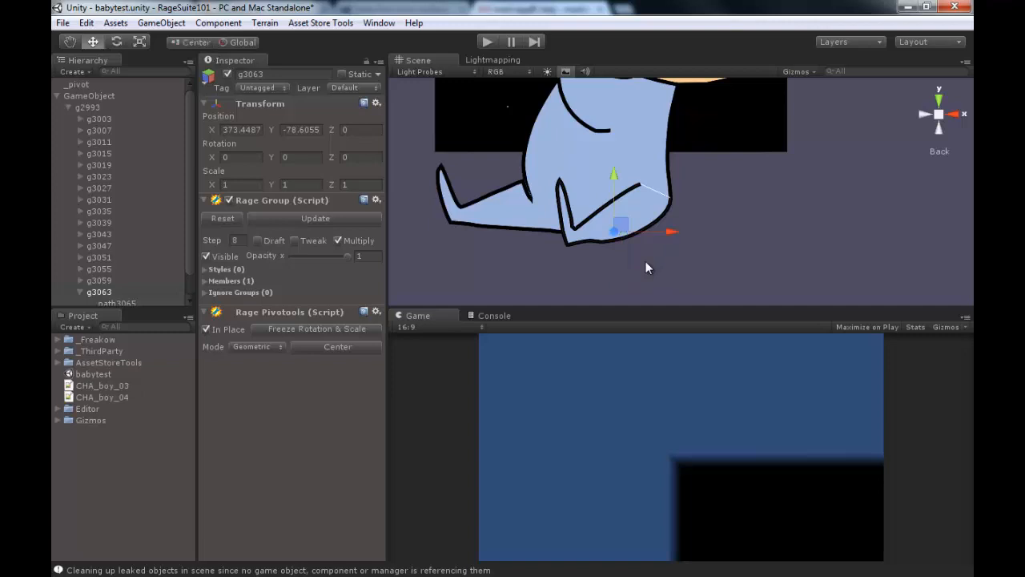
key("z")
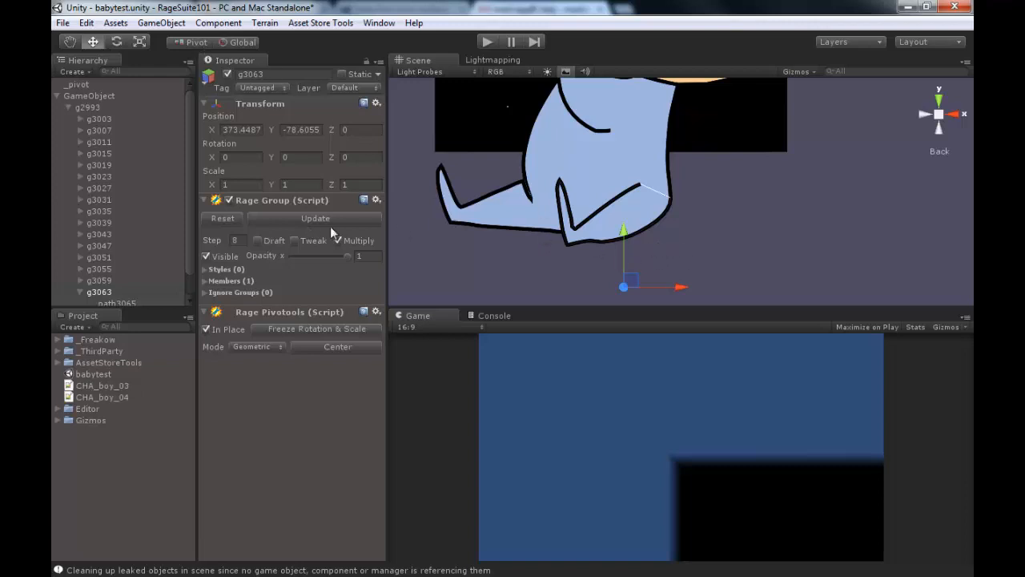
Step: Set g3063's Rage Pivotools mode to Reference and assign _pivot as the reference object
left_click(263, 346)
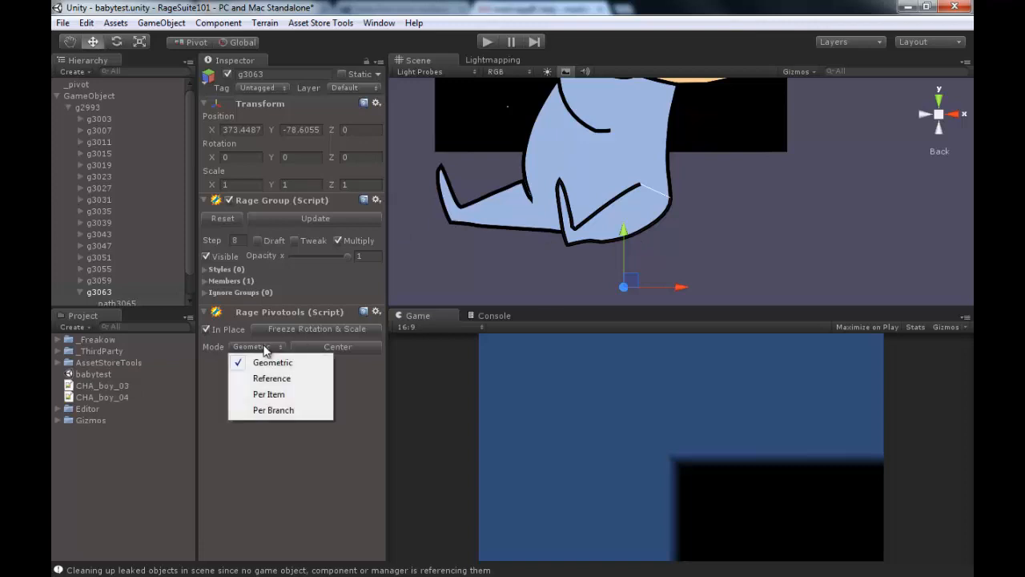
left_click(263, 380)
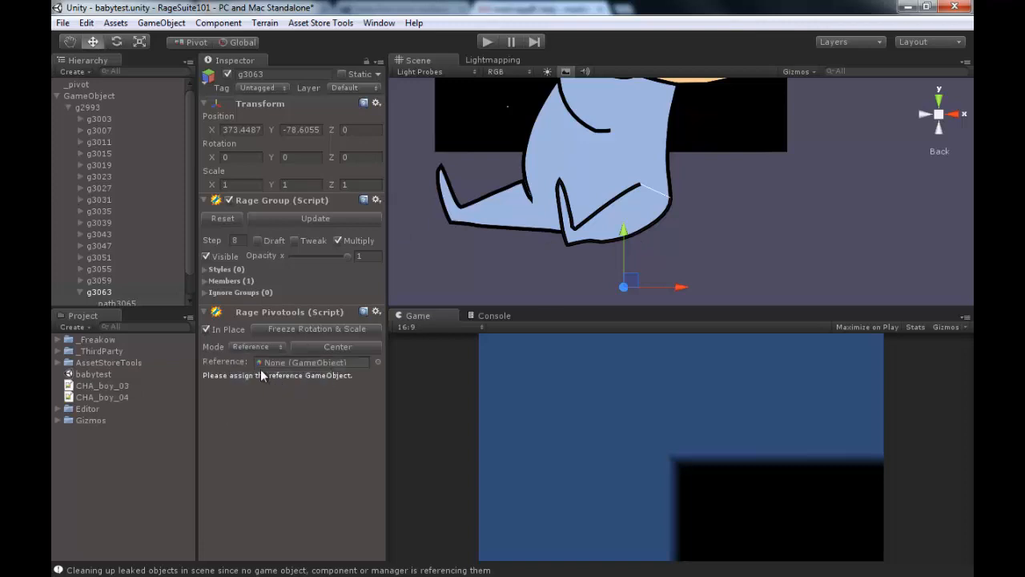
left_click_drag(76, 84, 271, 366)
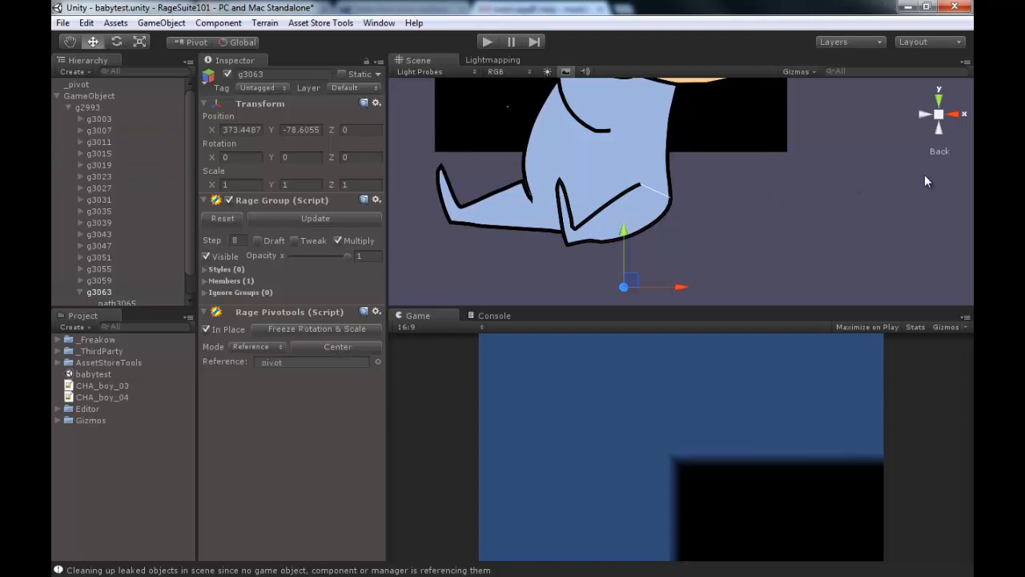
Step: Set the _pivot object's Z position to 0 and return the scene to the Back view
left_click_drag(860, 191, 535, 204, "alt")
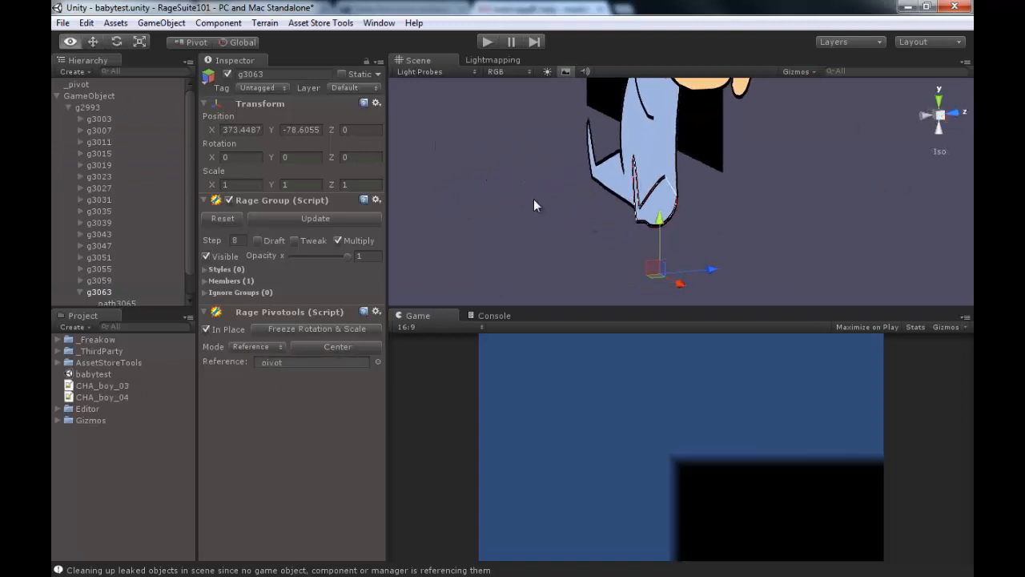
left_click(76, 85)
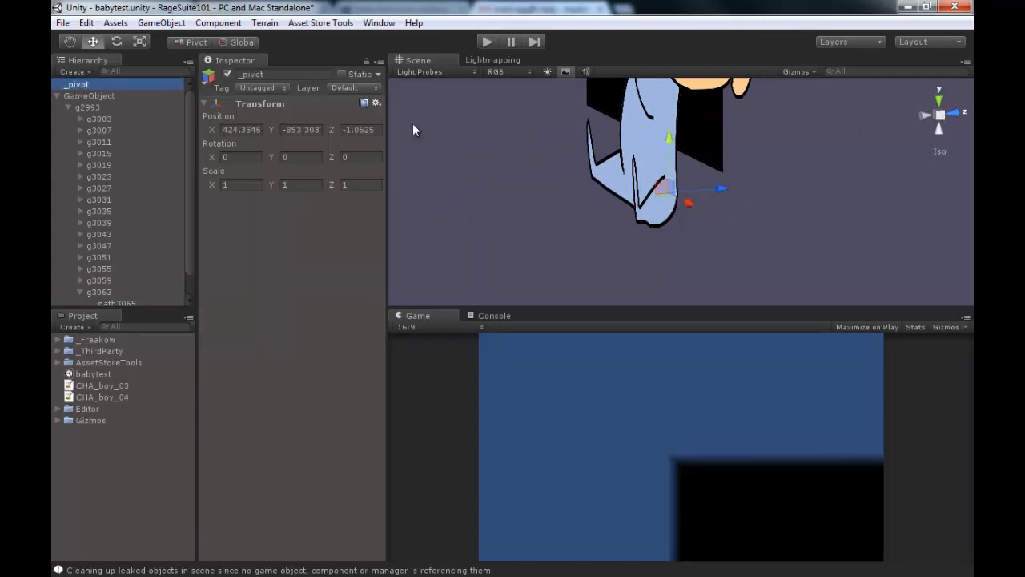
left_click(380, 129)
type("0")
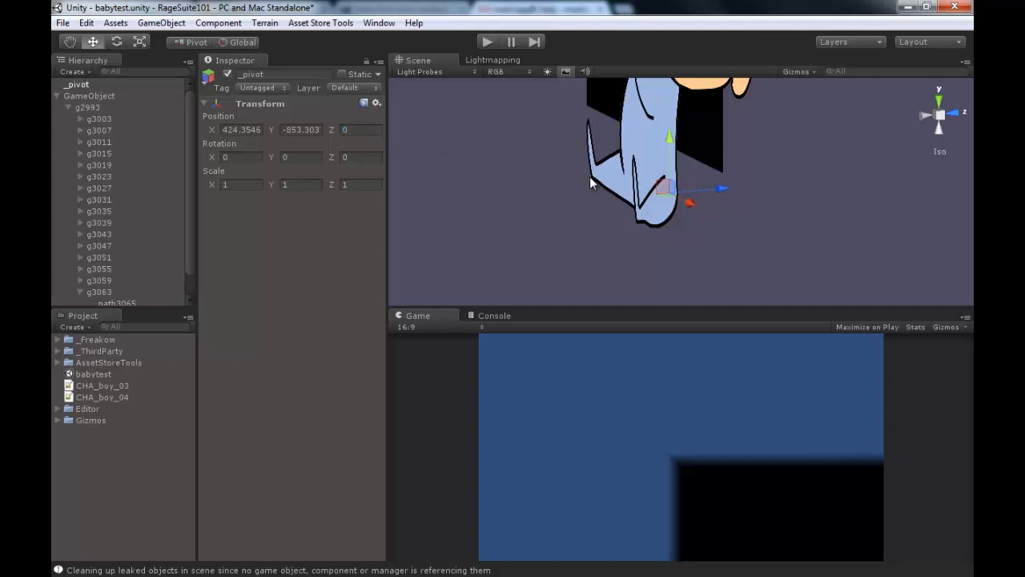
left_click(925, 114)
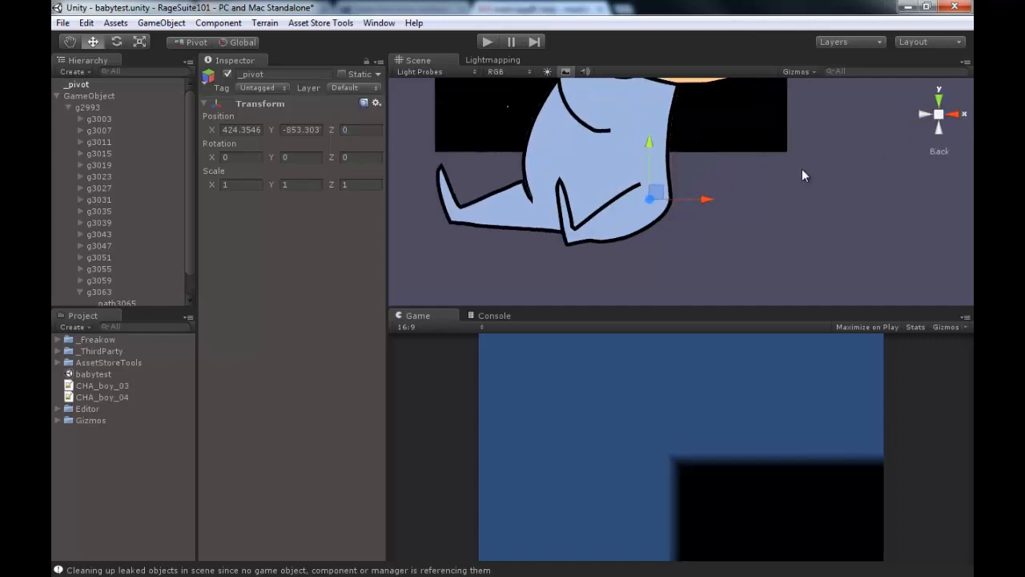
Step: Center g3063's pivot on the _pivot reference and test the leg's rotation around it
left_click(100, 291)
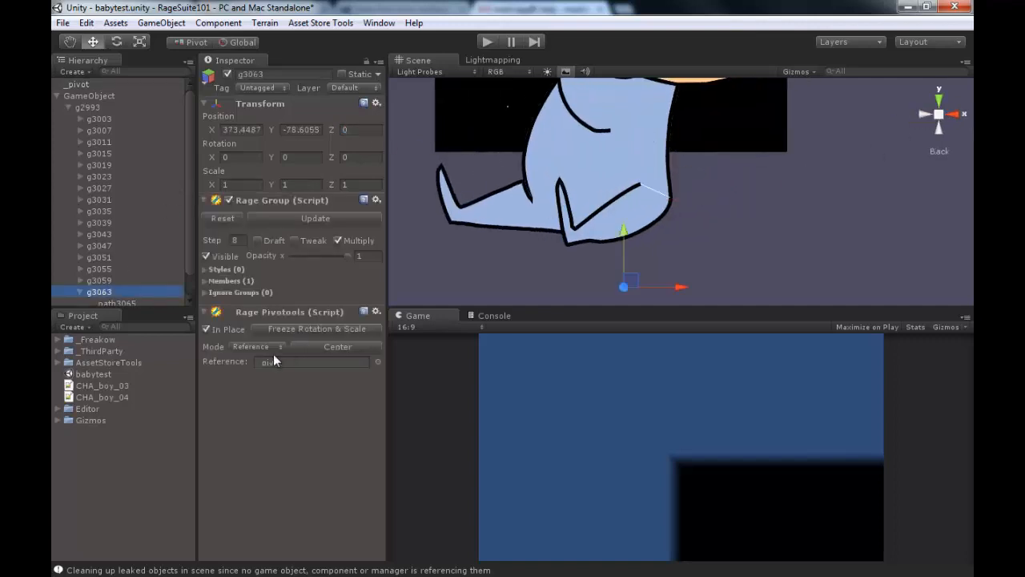
left_click(325, 346)
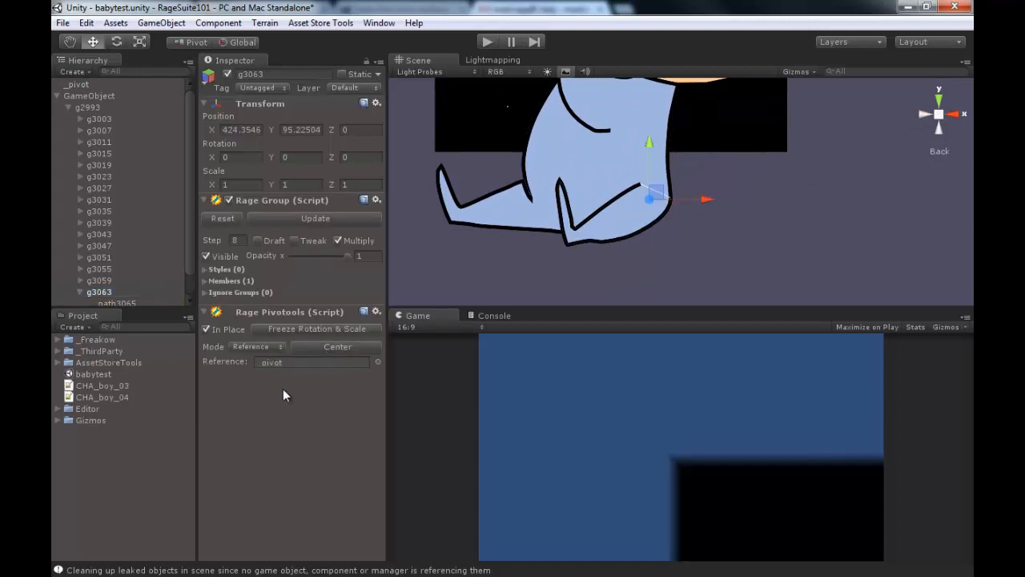
key("e")
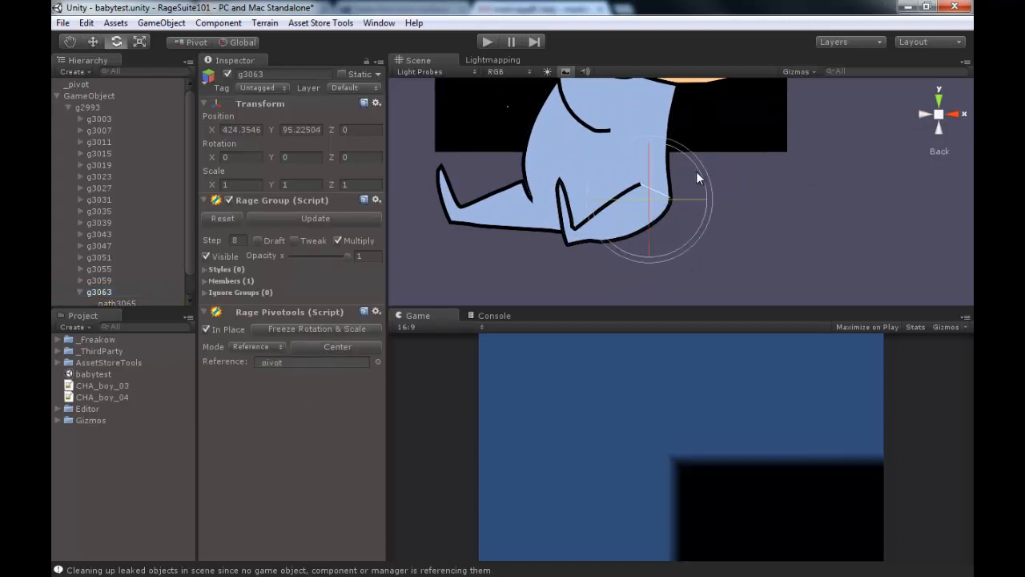
mouse_move(683, 154)
left_mouse_down()
mouse_move(631, 124)
mouse_move(709, 210)
mouse_move(657, 137)
mouse_move(667, 144)
left_mouse_up()
left_click_drag(189, 205, 190, 247)
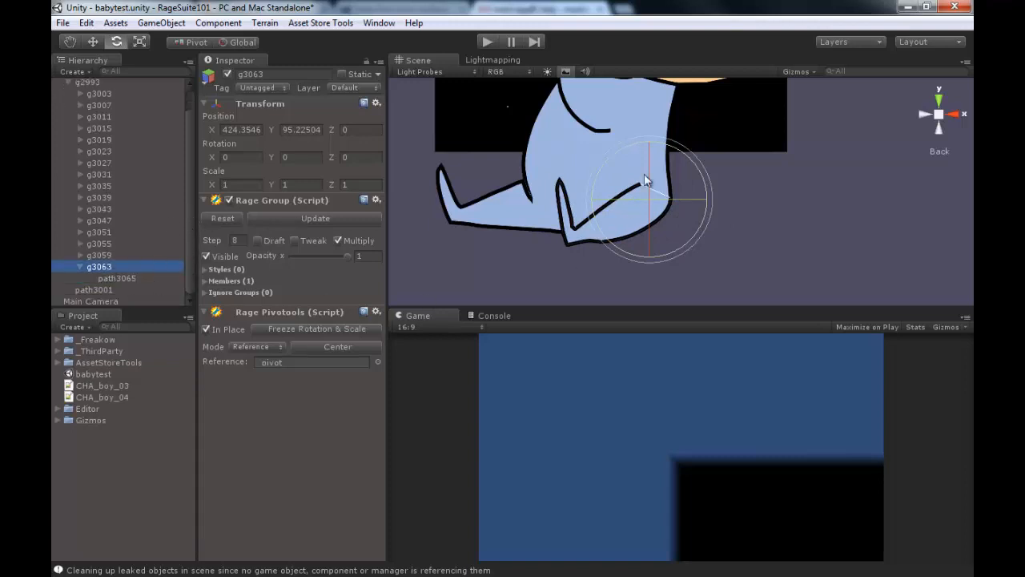
middle_click_drag(812, 140, 727, 206)
scroll(723, 187, "down", 10)
scroll(723, 187, "up", 4)
scroll(739, 210, "down", 3)
key("e")
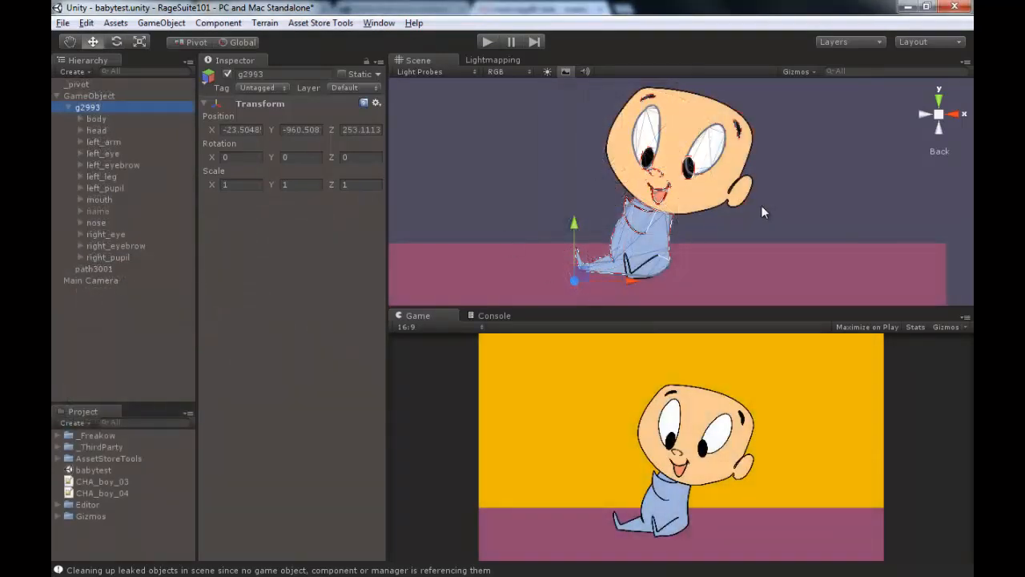
Step: Inspect the name, body and head objects, including the pivot mode options on the head's Rage Pivotools component
left_click(98, 211)
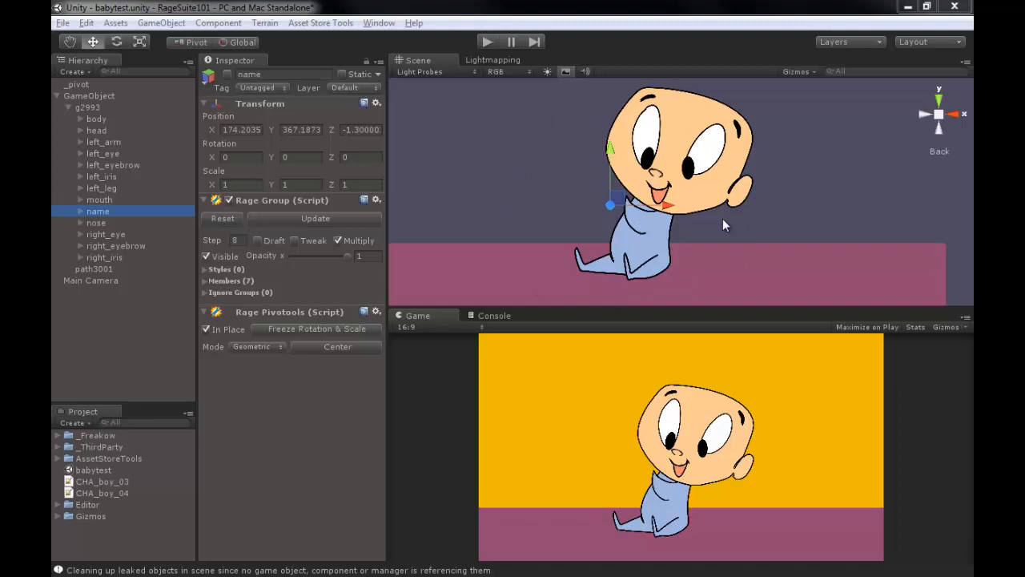
left_click(96, 119)
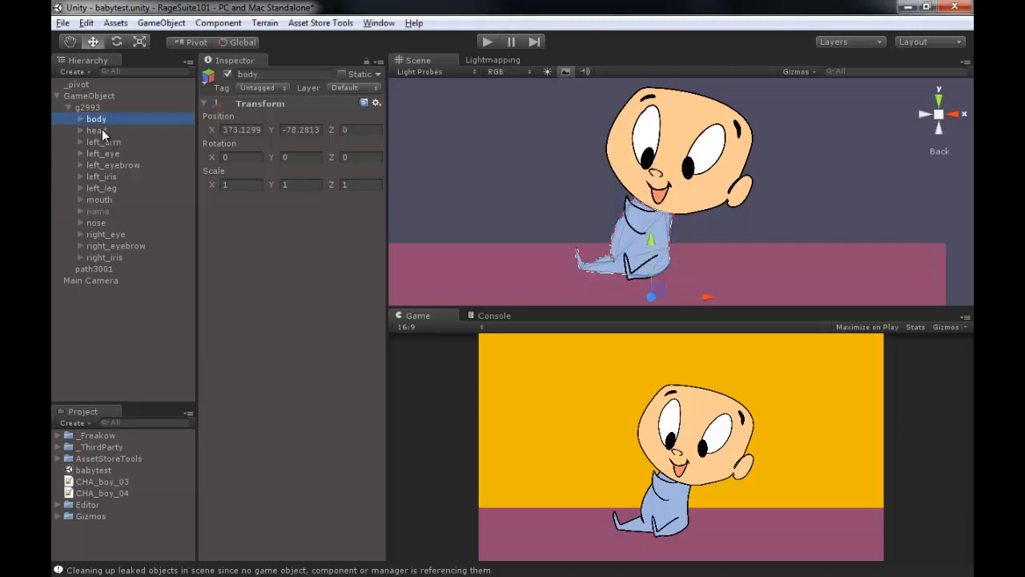
left_click(97, 130)
left_click(257, 348)
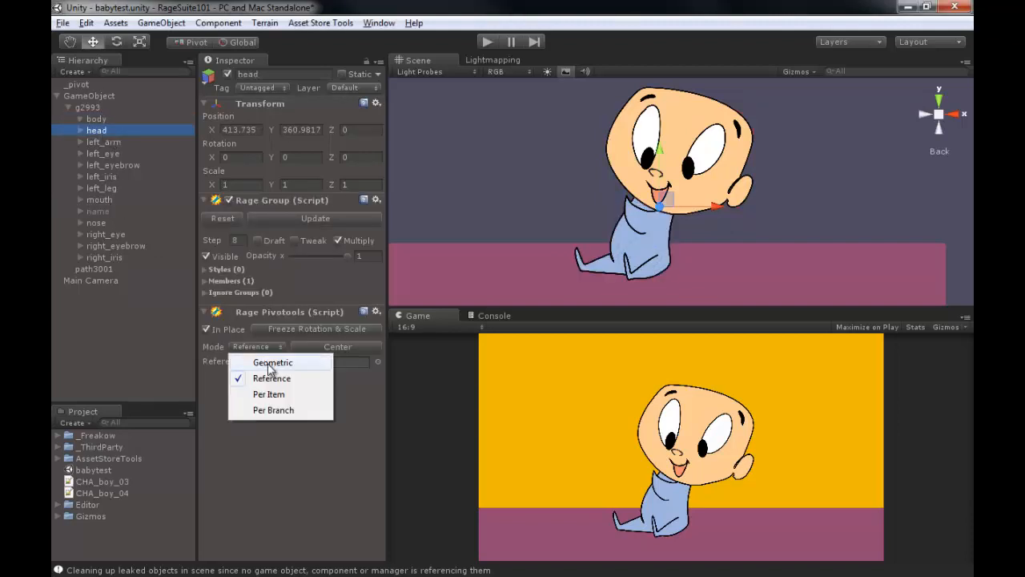
left_click(333, 500)
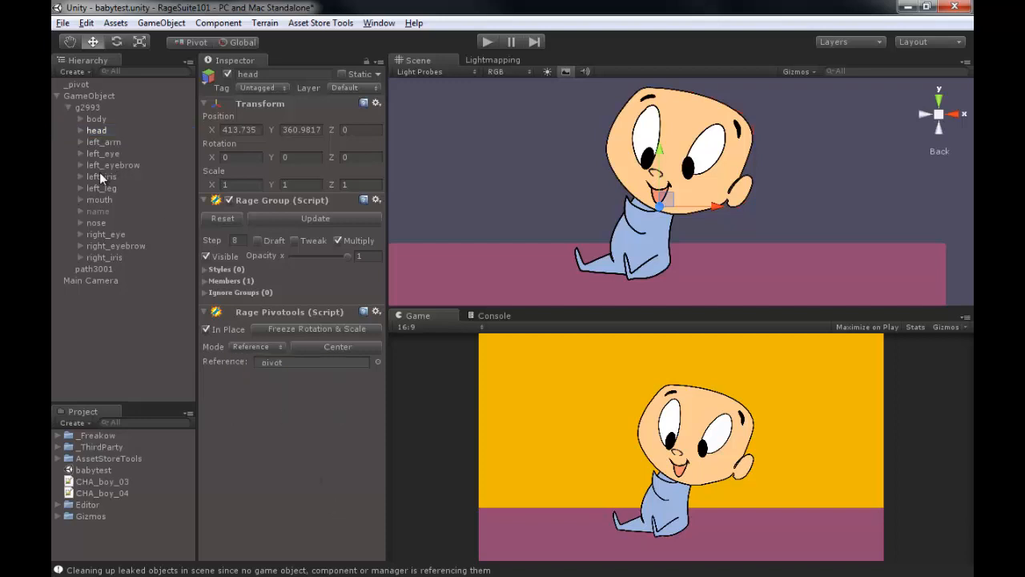
Step: Try scaling left_iris vertically around its pivot, and undo the scaling
left_click(100, 176)
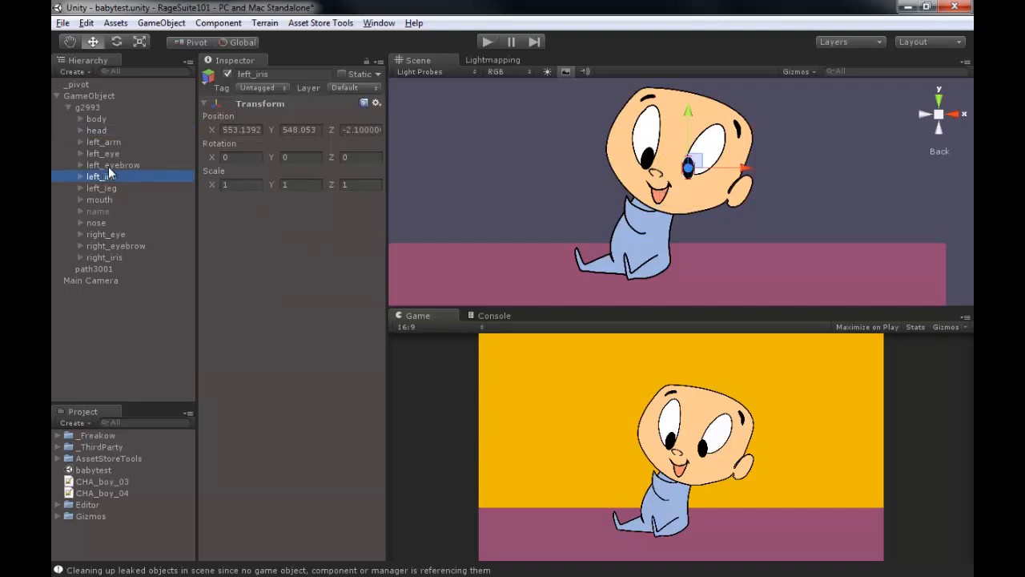
scroll(707, 174, "up", 5)
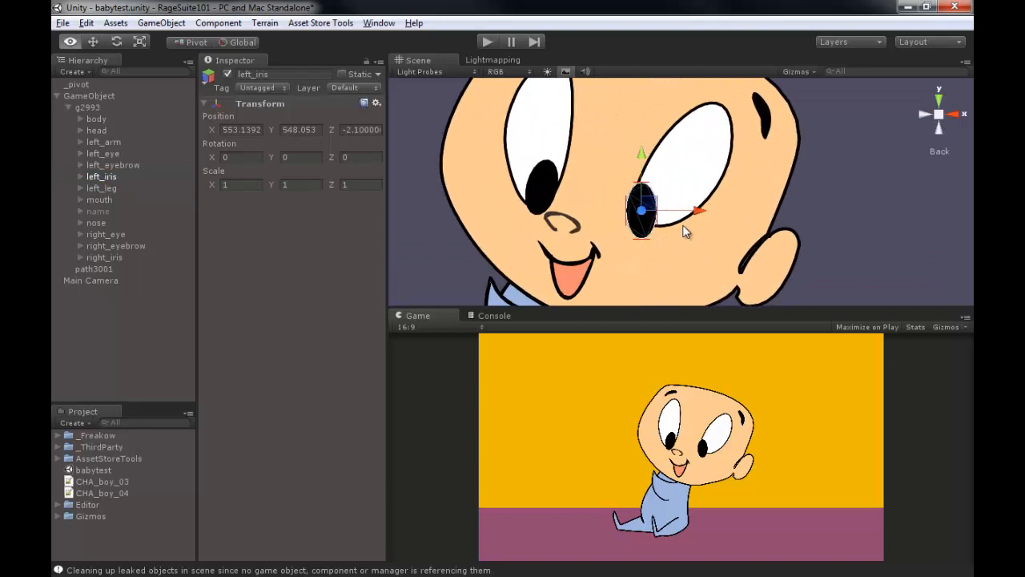
key("r")
left_click_drag(645, 157, 646, 170)
key("ctrl+z")
key("ctrl+y")
key("ctrl+z")
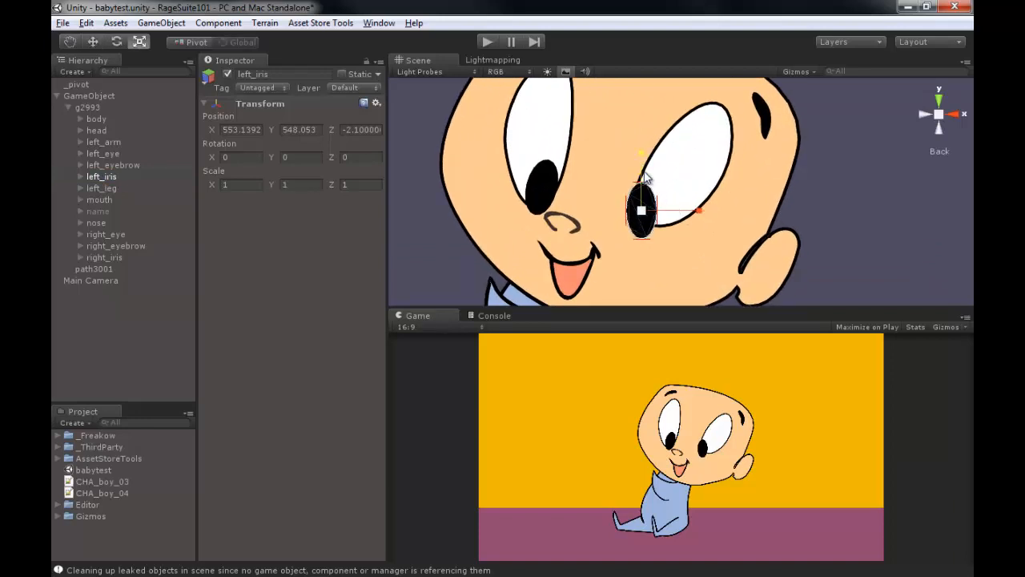
Step: Try rotating left_iris around its pivot, and undo the rotation
key("e")
left_click_drag(670, 162, 691, 195)
key("ctrl+z")
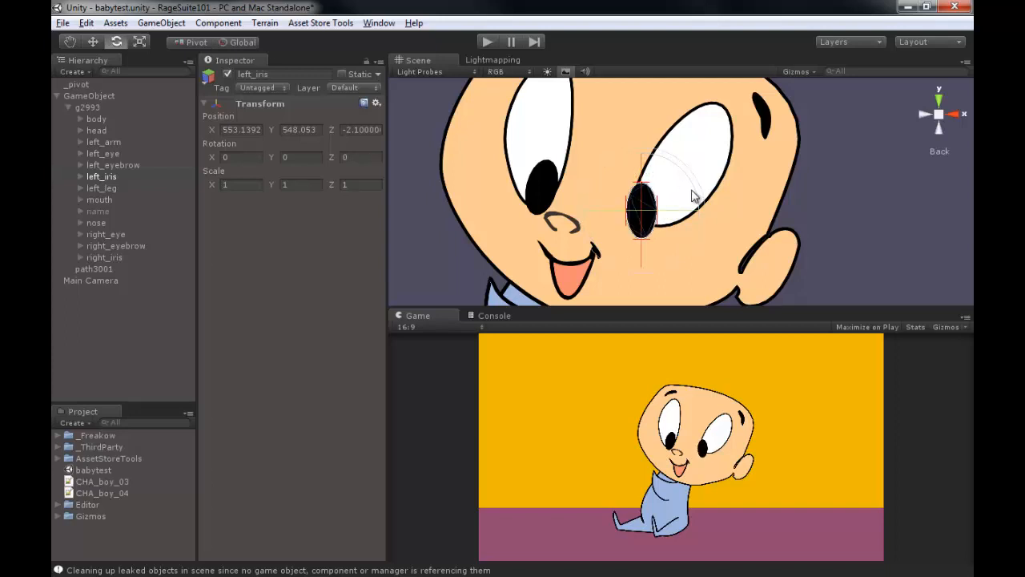
middle_click_drag(602, 186, 622, 186)
left_click(621, 186)
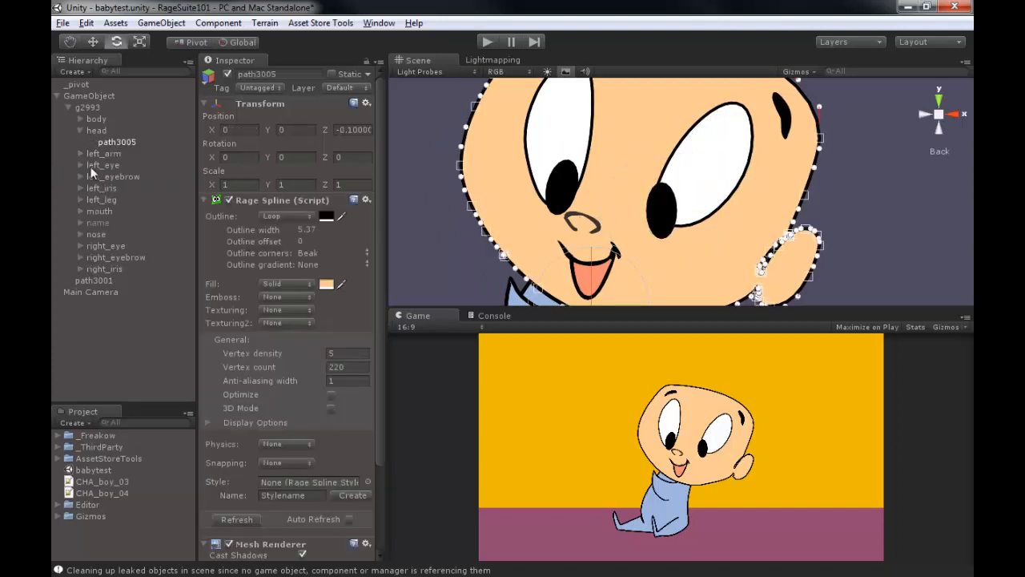
Step: Try scaling the nose vertically around its pivot, and undo the scaling
left_click(96, 234)
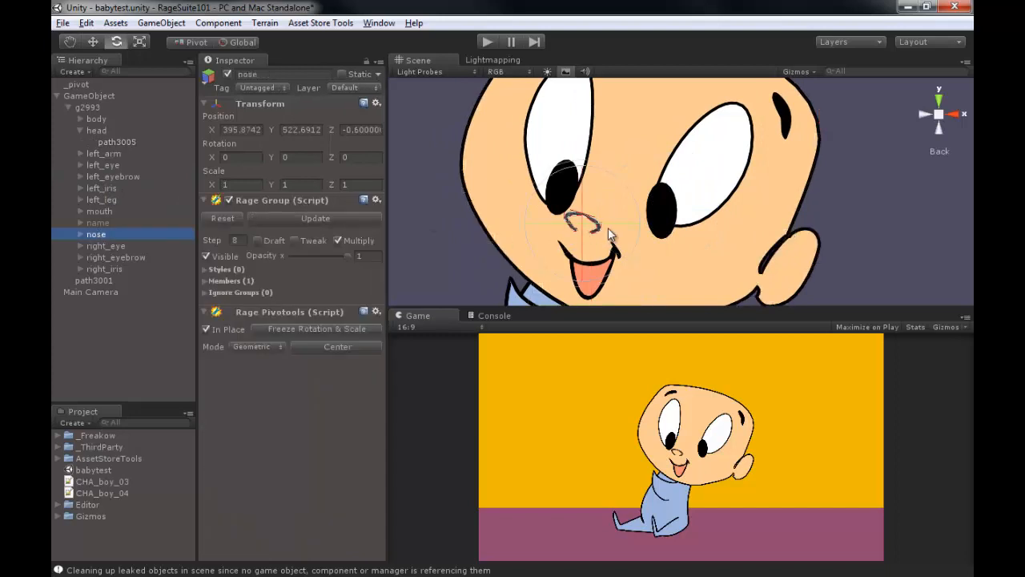
key("w")
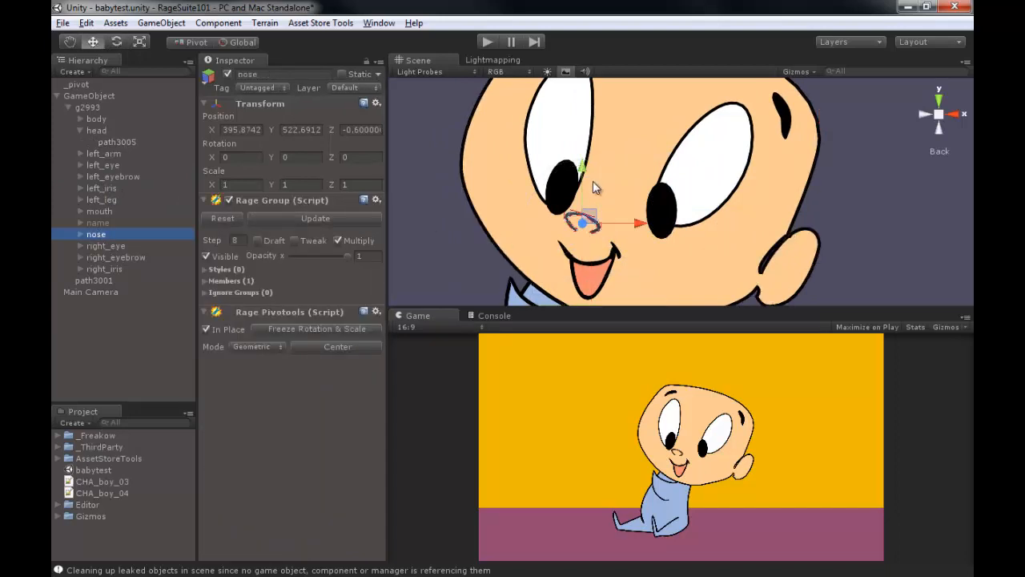
key("e")
key("r")
left_click_drag(582, 167, 582, 186)
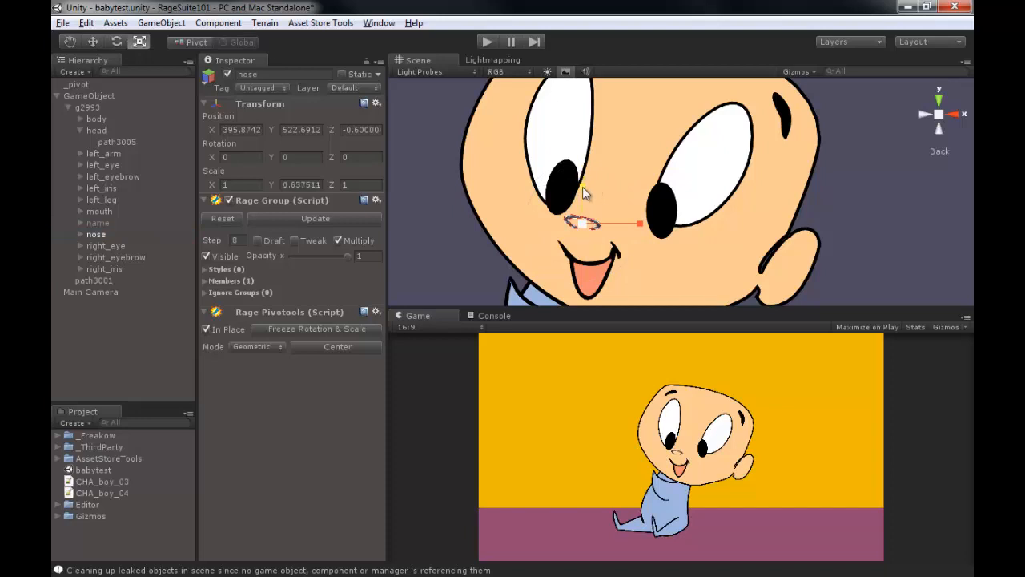
key("ctrl+z")
key("e")
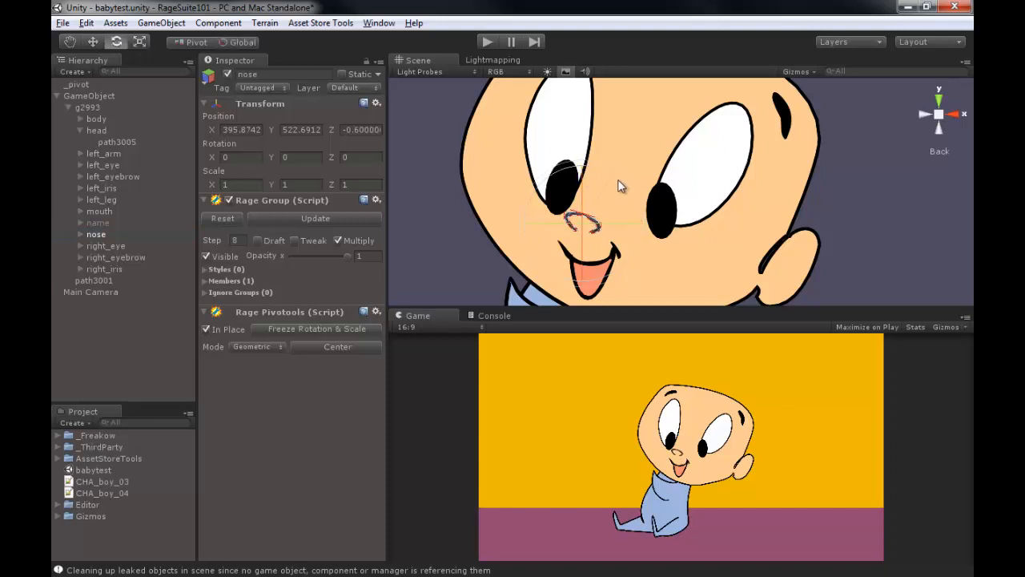
Step: Inspect the pivot positions and Rage Pivotools references of left_eye and head
left_click(720, 167)
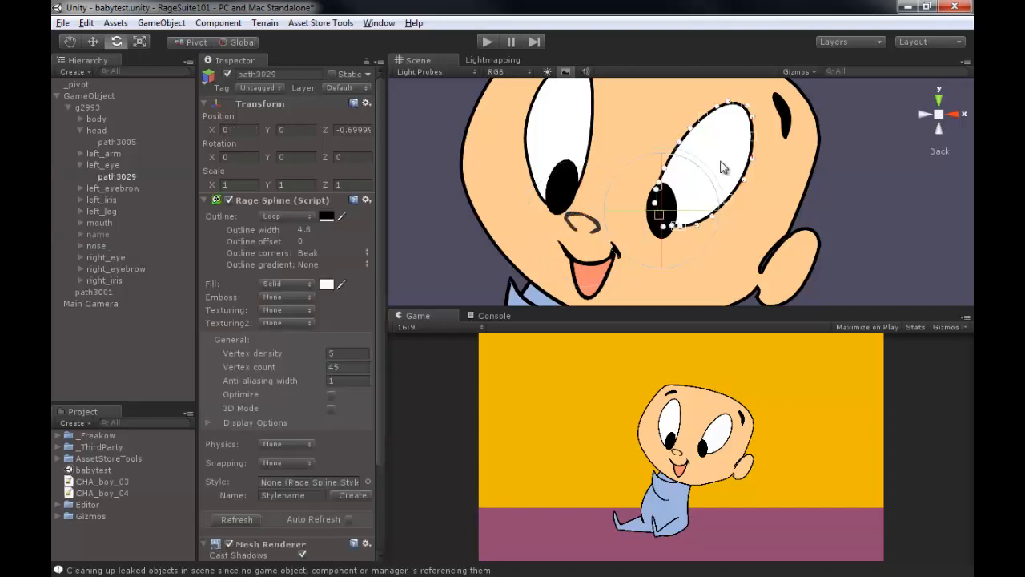
left_click(102, 164)
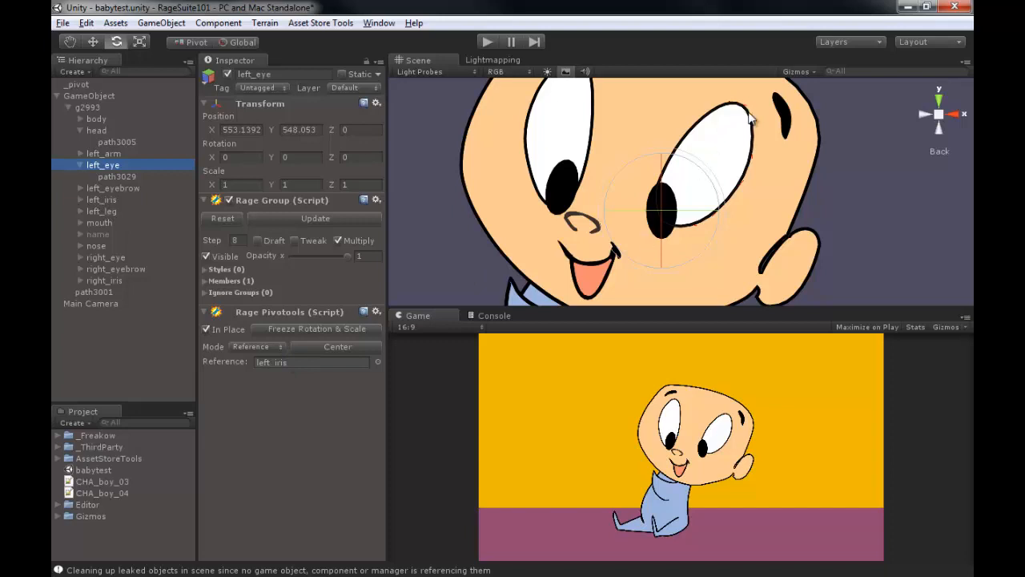
left_click(80, 164)
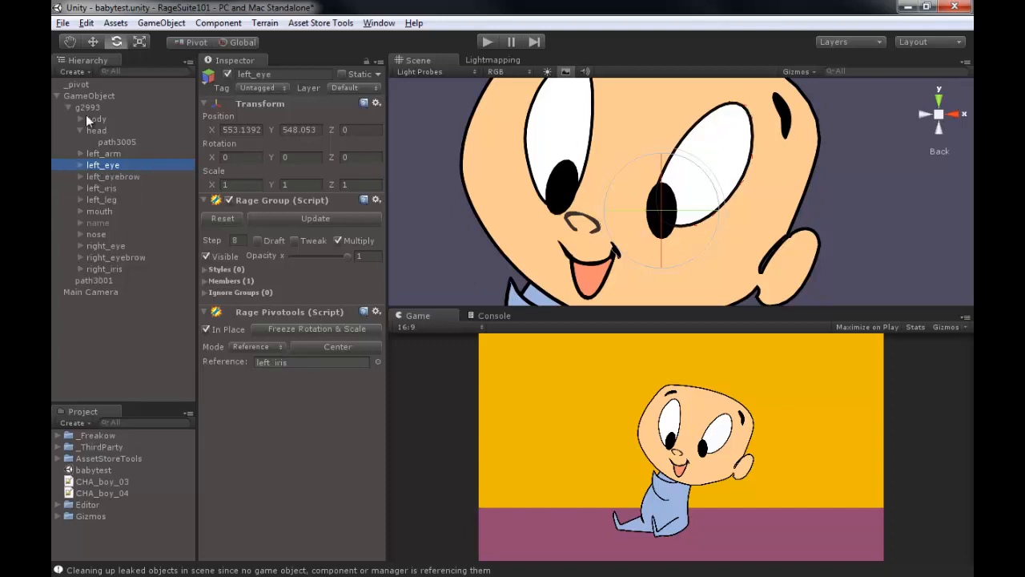
left_click(80, 130)
left_click(96, 129)
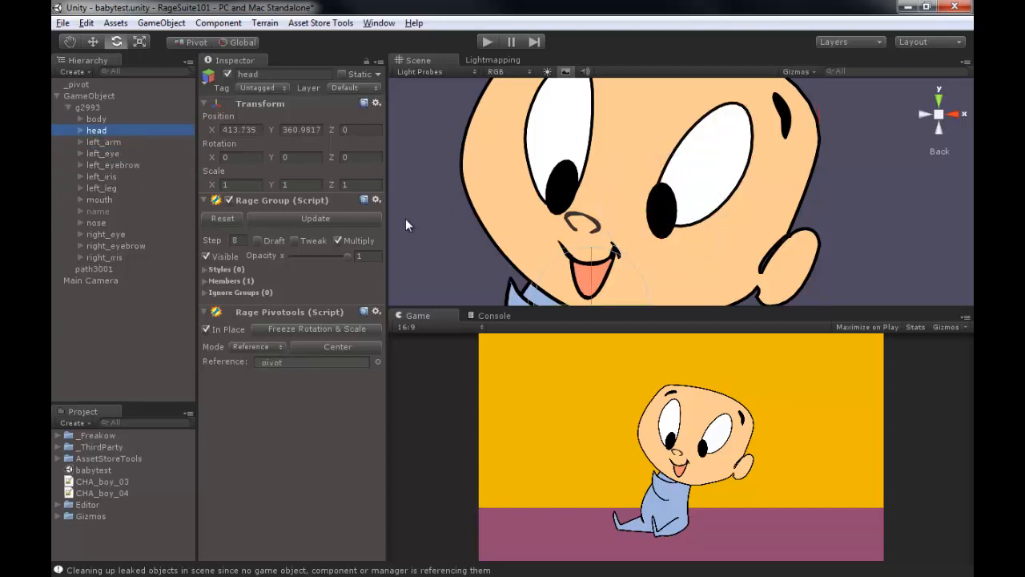
middle_click_drag(595, 253, 595, 163)
scroll(595, 163, "down", 3)
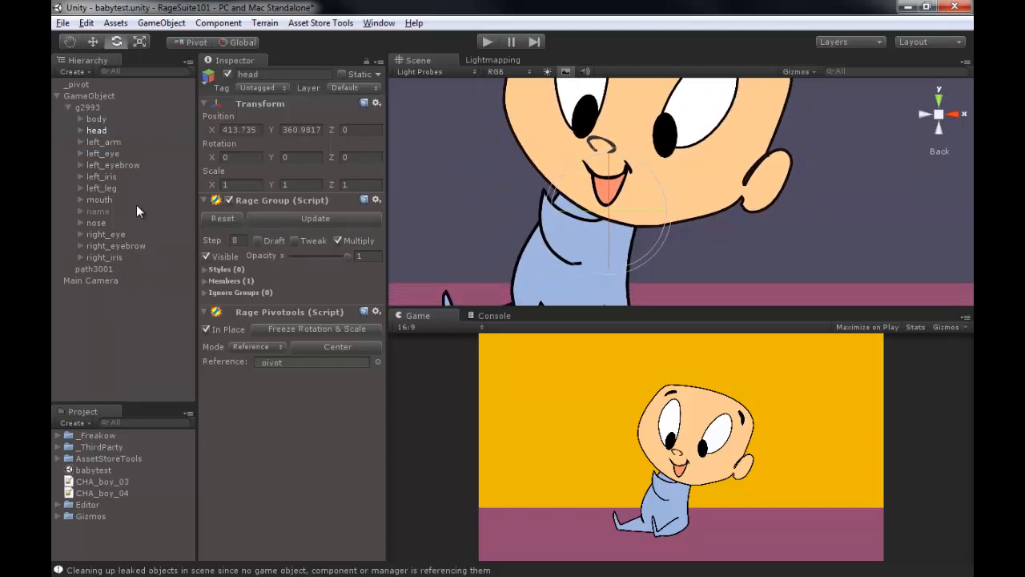
Step: Add a Rage Pivotools component to the body object and set its pivot mode to Reference
left_click(96, 118)
middle_click_drag(501, 248, 514, 140)
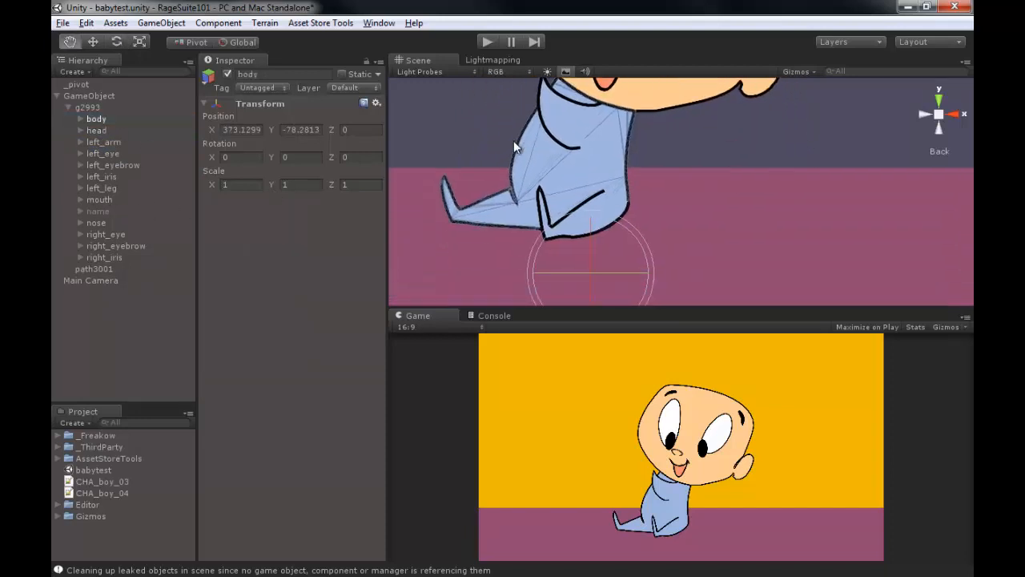
scroll(553, 176, "up", 1)
middle_click_drag(553, 176, 555, 203)
left_click(218, 23)
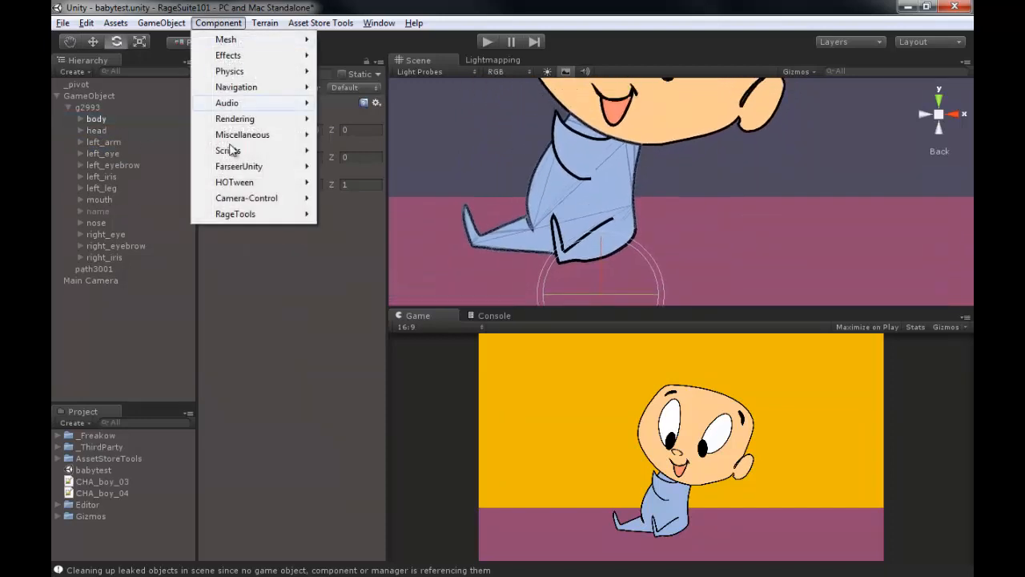
mouse_move(236, 224)
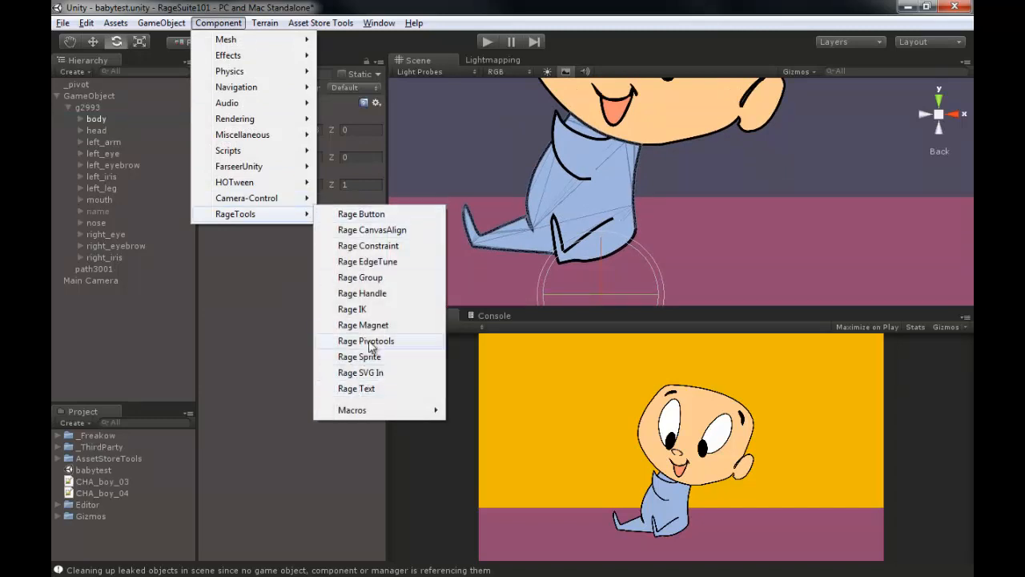
left_click(370, 344)
left_click(255, 346)
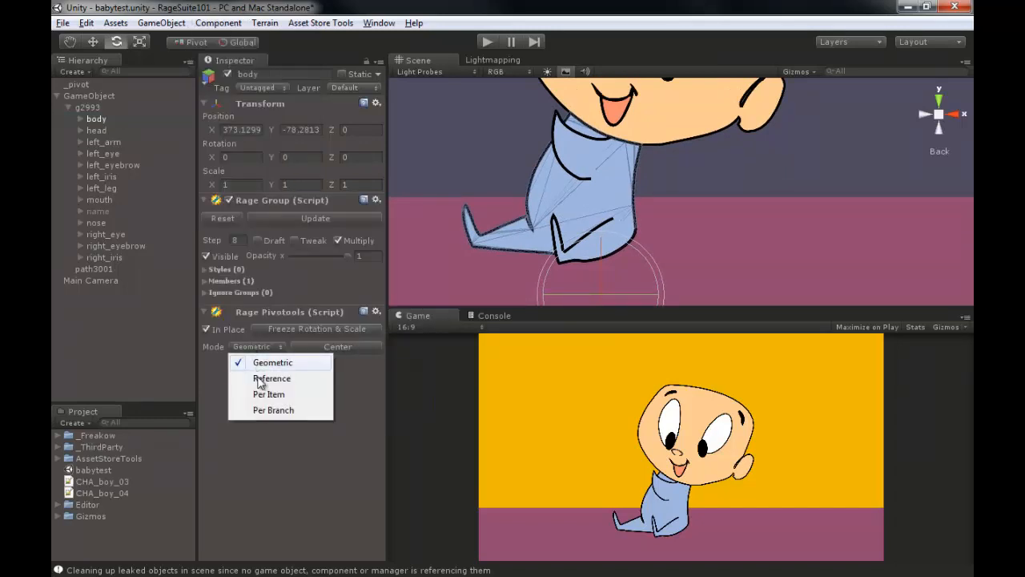
left_click(268, 369)
Step: Move the _pivot object to the baby's hip in the lower body, at about X 308, Y -848
left_click(77, 84)
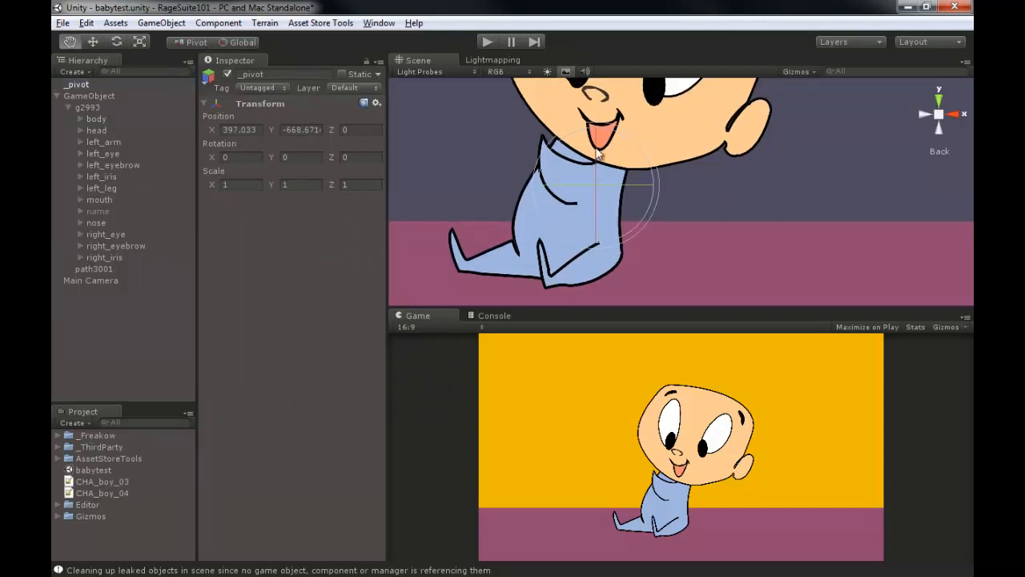
key("w")
left_click_drag(606, 164, 574, 233)
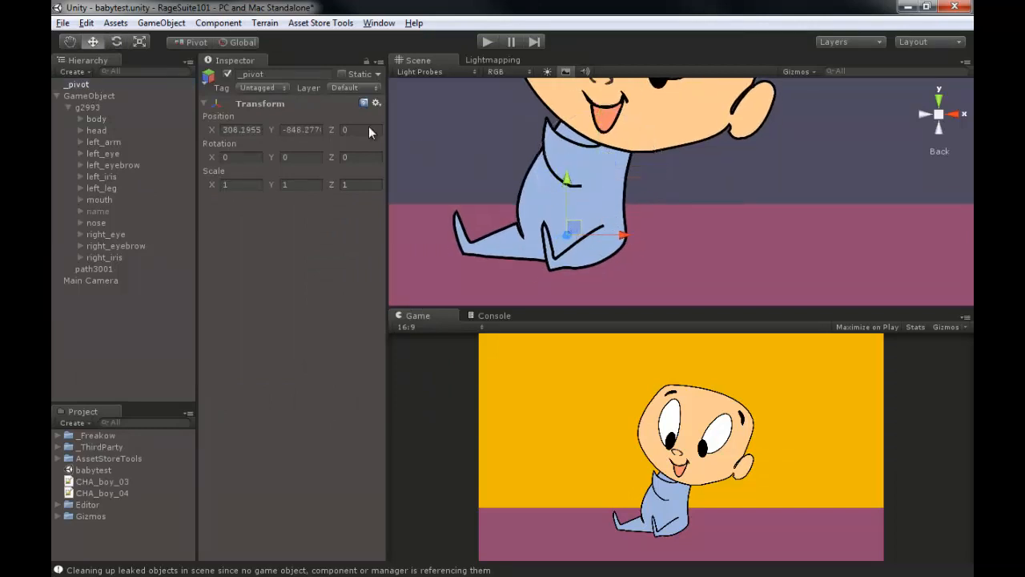
Step: Assign _pivot as the body's Rage Pivotools reference and center the body's pivot on it
left_click(95, 120)
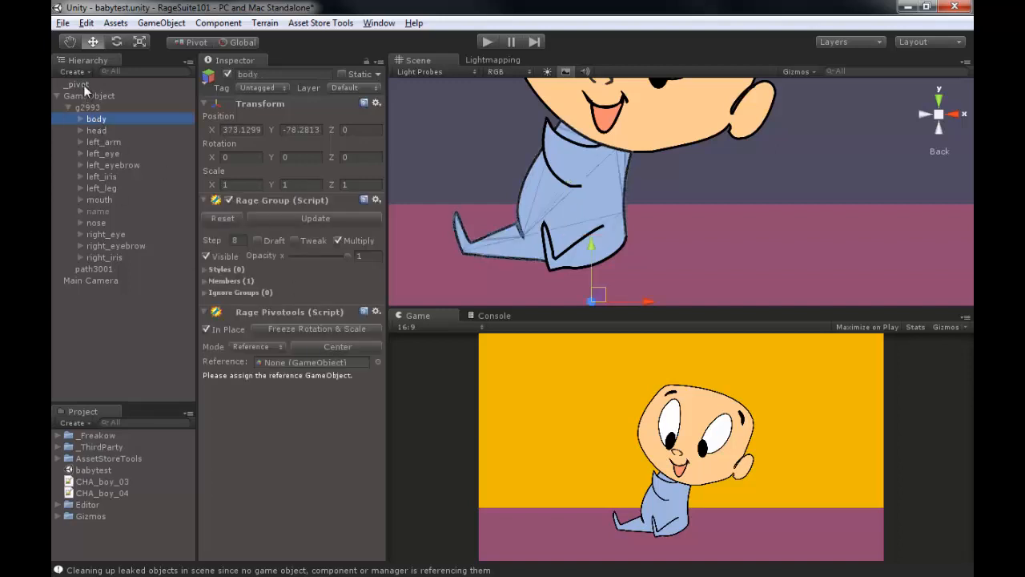
left_click_drag(88, 85, 296, 369)
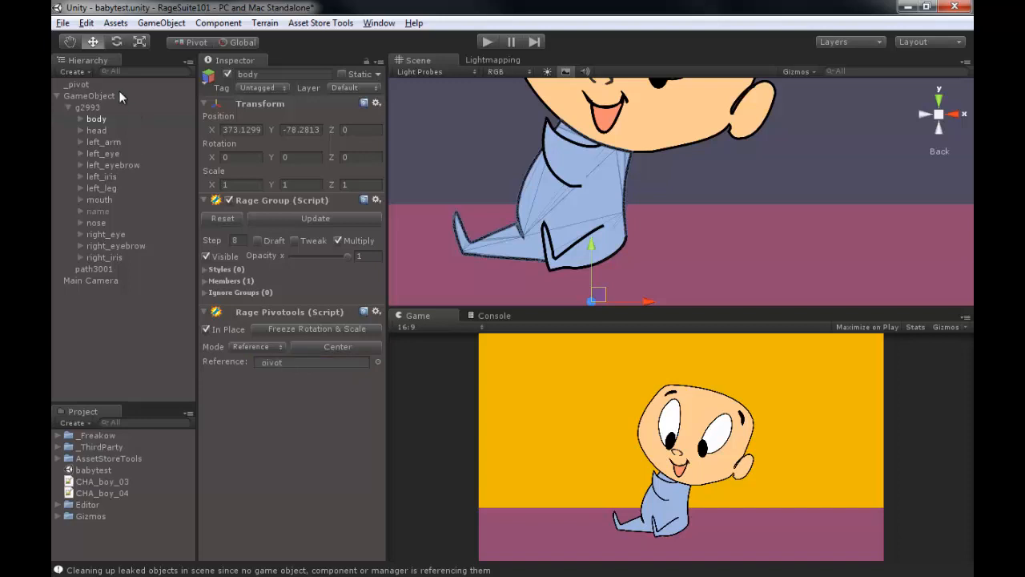
left_click(335, 349)
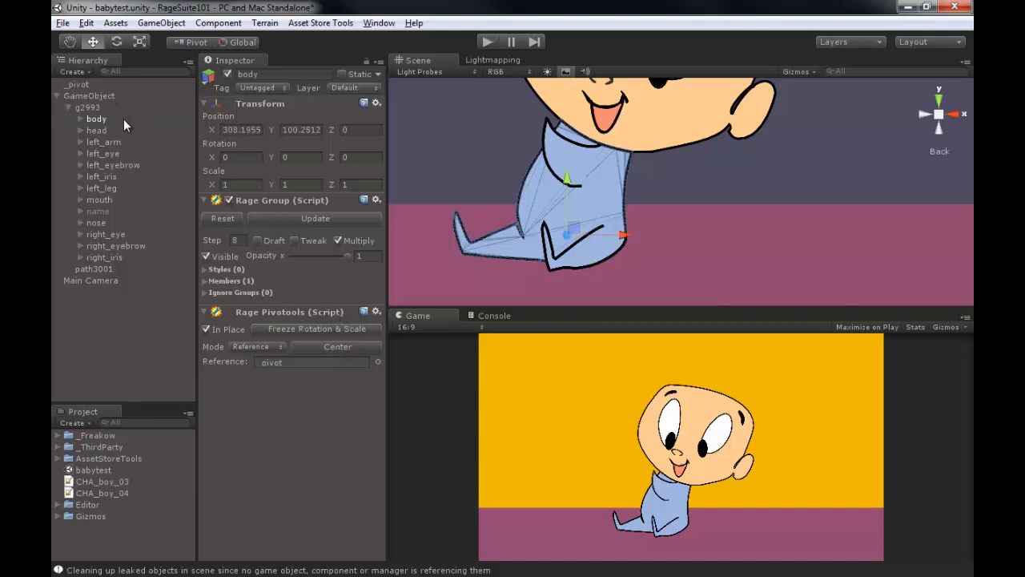
Step: Remove the Rage Pivotools and Rage Group components from the body object
left_click(376, 311)
left_click(408, 349)
left_click(377, 200)
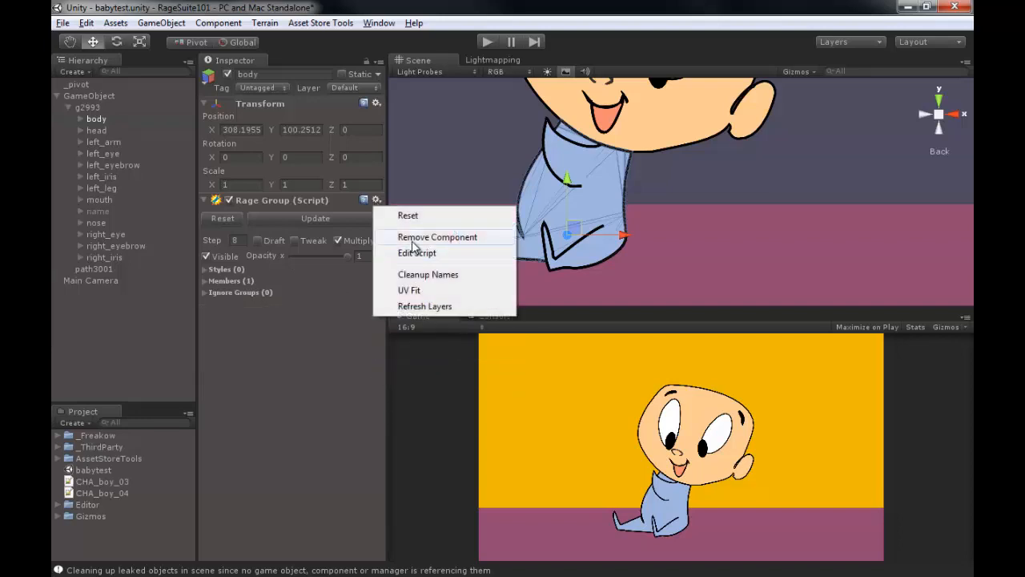
left_click(436, 237)
Step: Parent the head object to body in the hierarchy and expand body's children
scroll(691, 194, "up", 3)
scroll(500, 185, "down", 3)
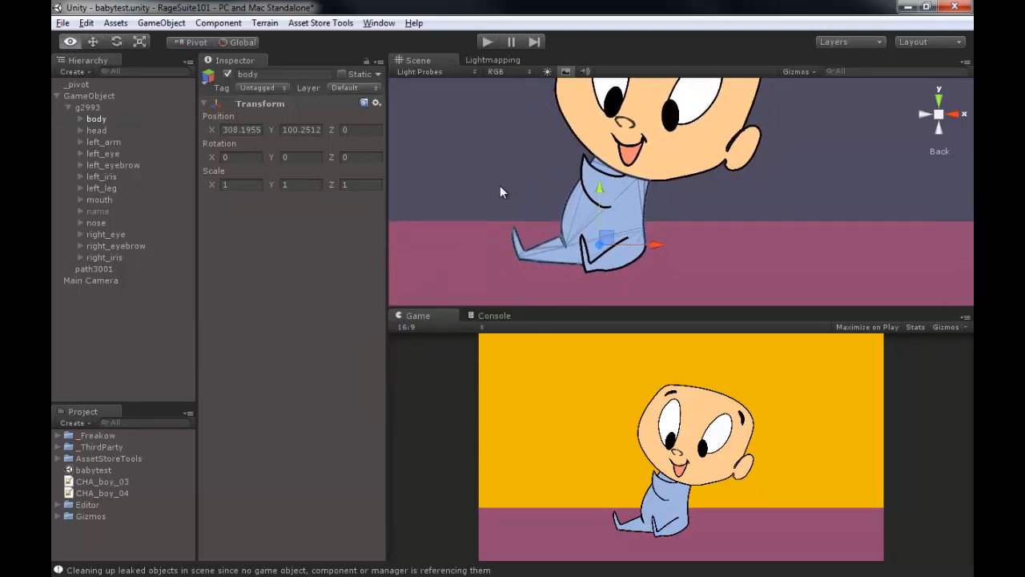
middle_click_drag(507, 189, 499, 204)
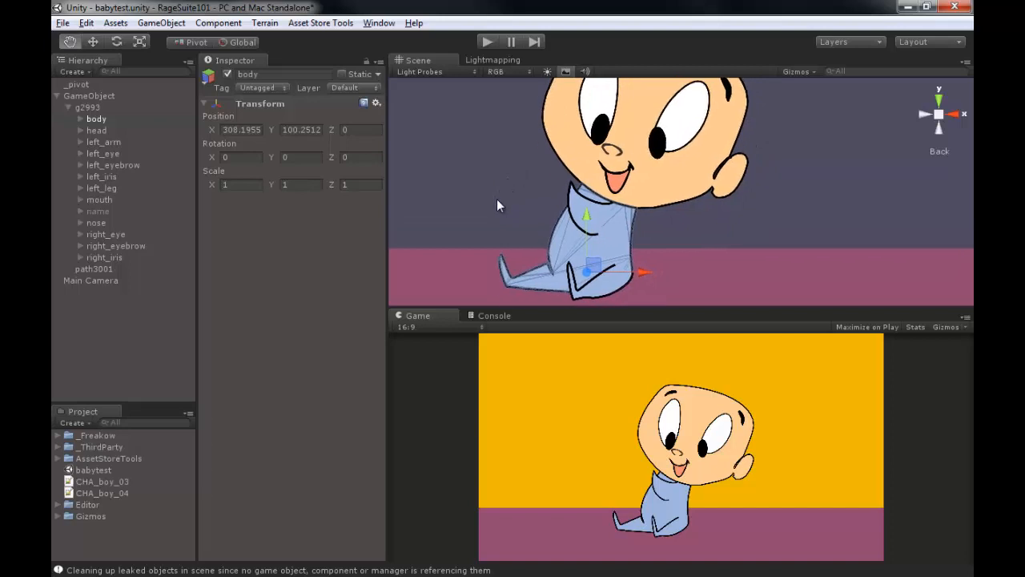
right_click_drag(499, 203, 398, 187, "alt")
middle_click_drag(515, 175, 508, 209)
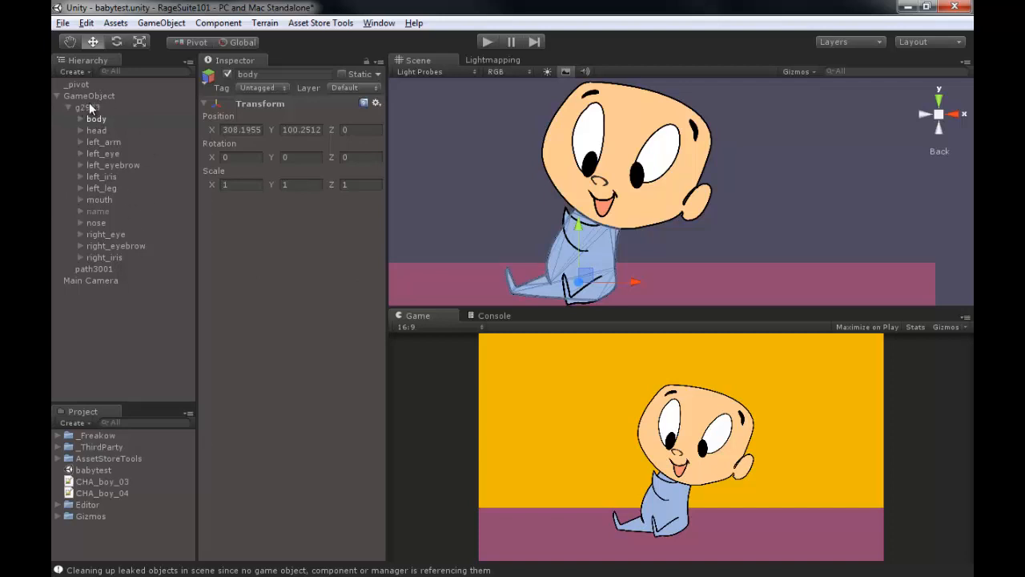
left_click(98, 130)
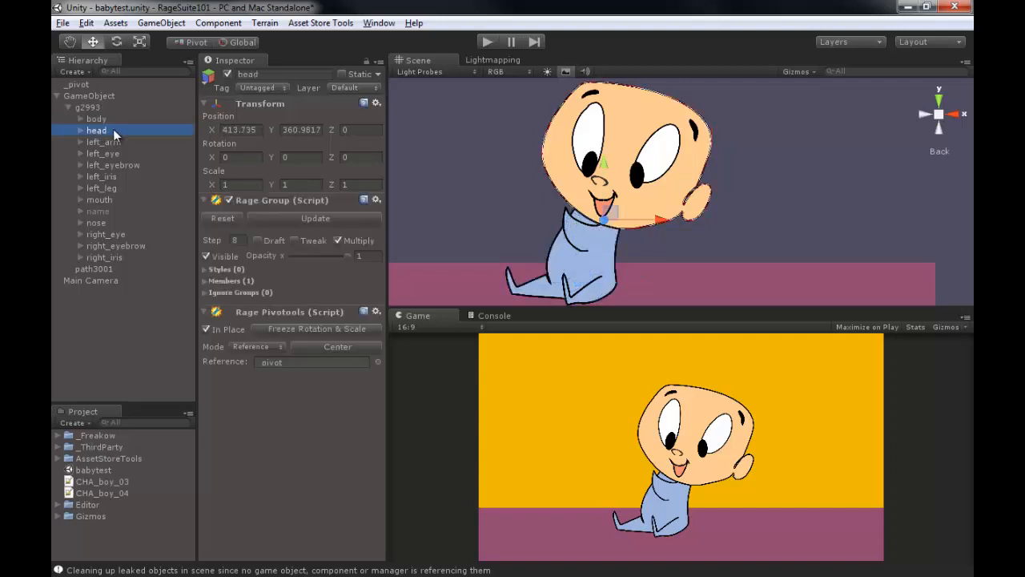
left_click_drag(104, 129, 96, 119)
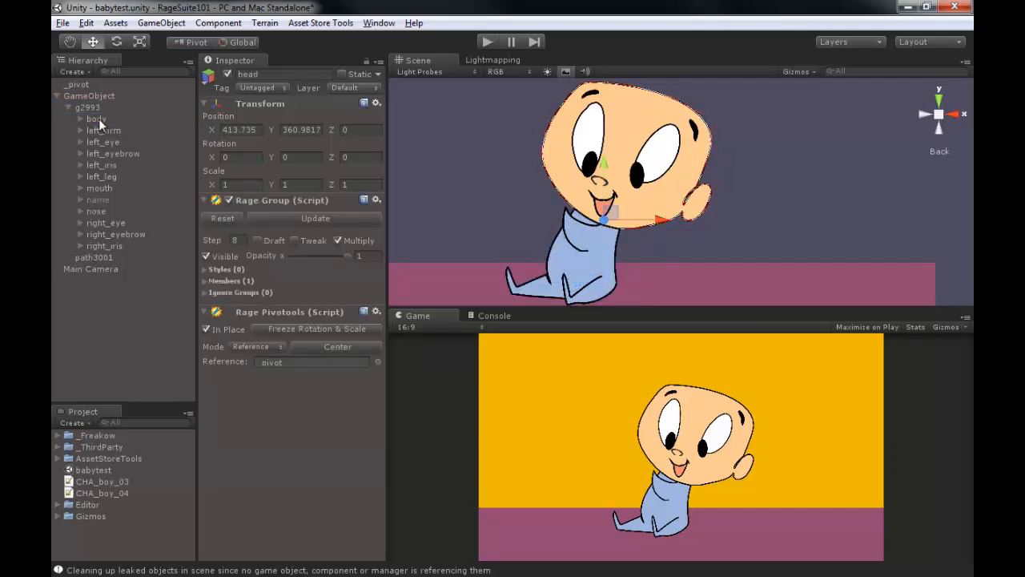
left_click(80, 118)
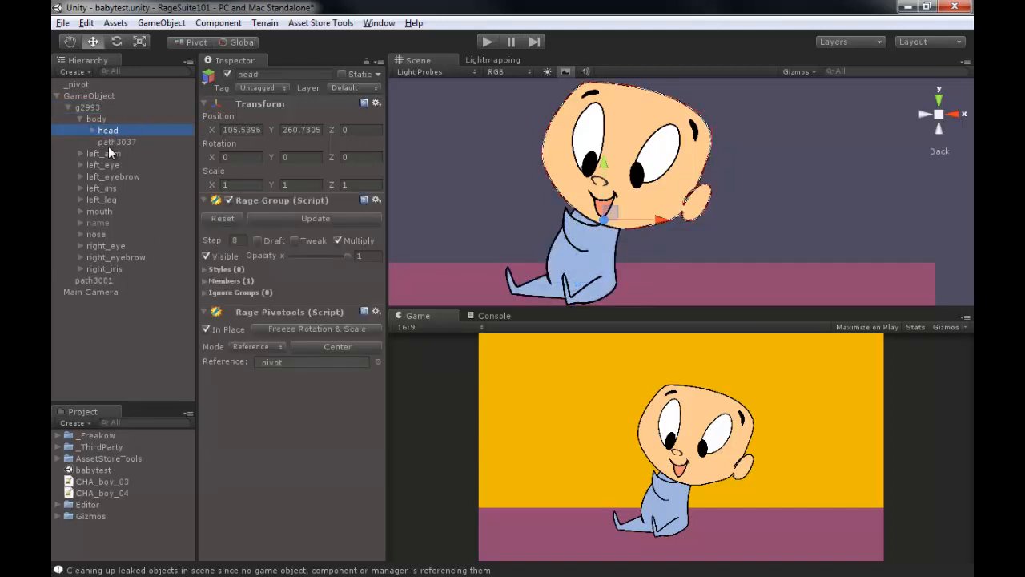
Step: Parent left_arm and left_leg together to the body object
left_click(105, 153)
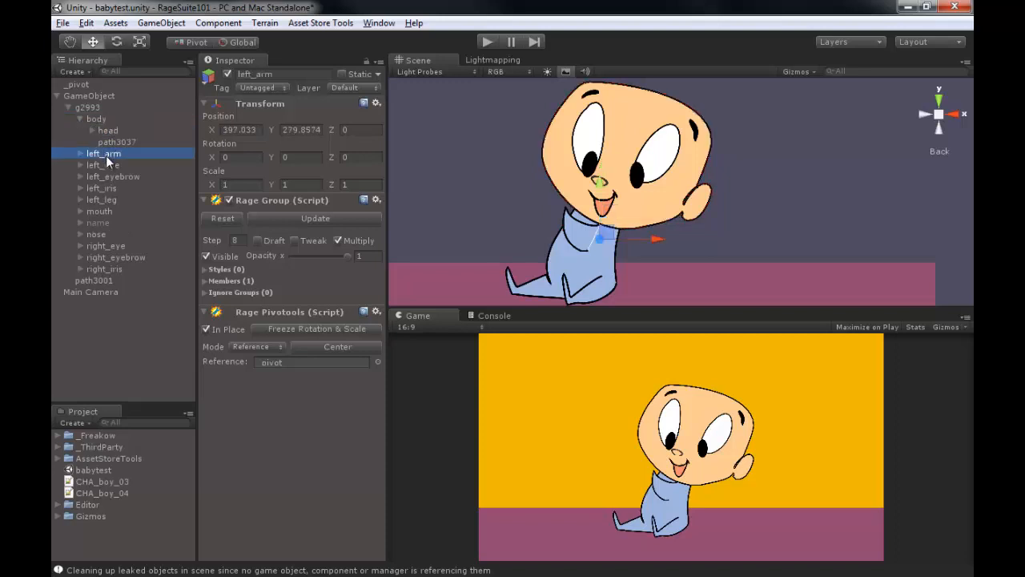
left_click(97, 201, "ctrl")
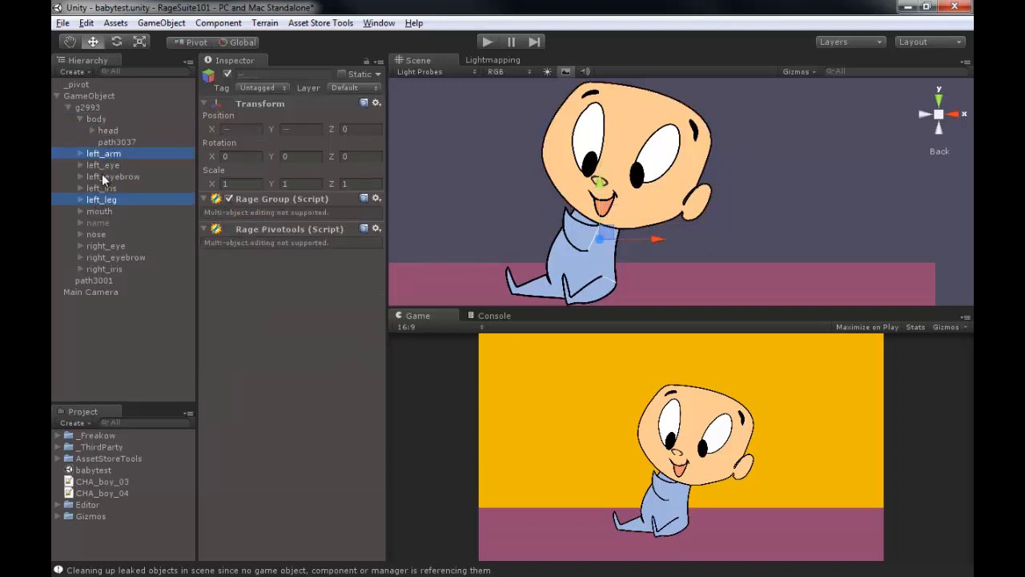
left_click_drag(100, 154, 100, 122)
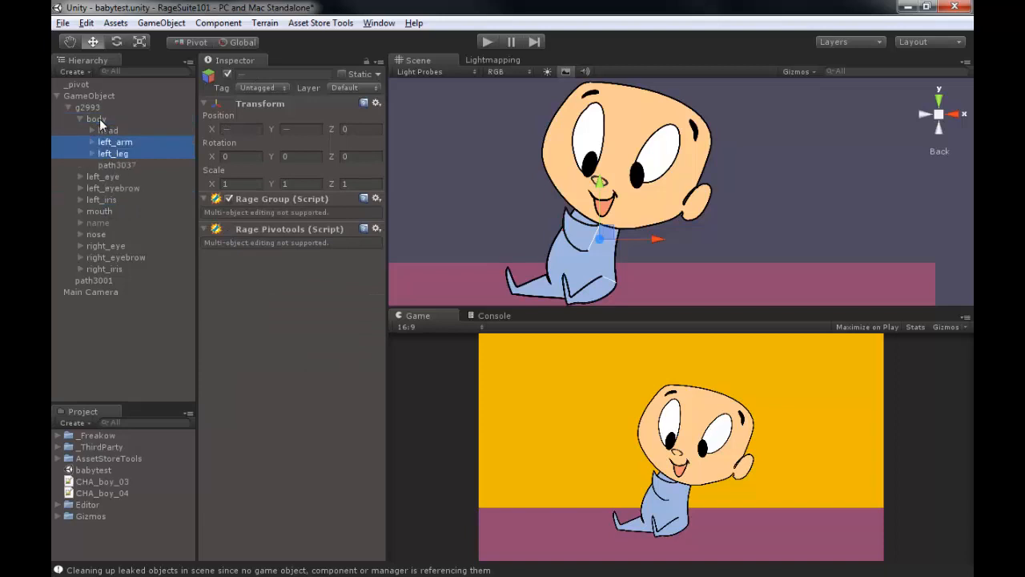
Step: Parent left_eye, left_eyebrow, right_eye and right_eyebrow together to the head object
left_click(112, 188)
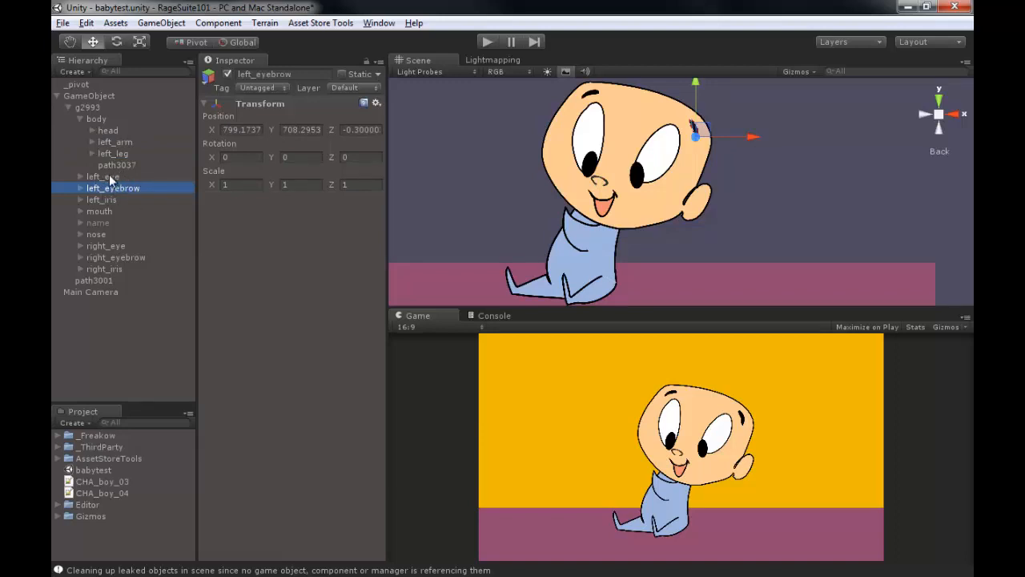
left_click(108, 177, "ctrl")
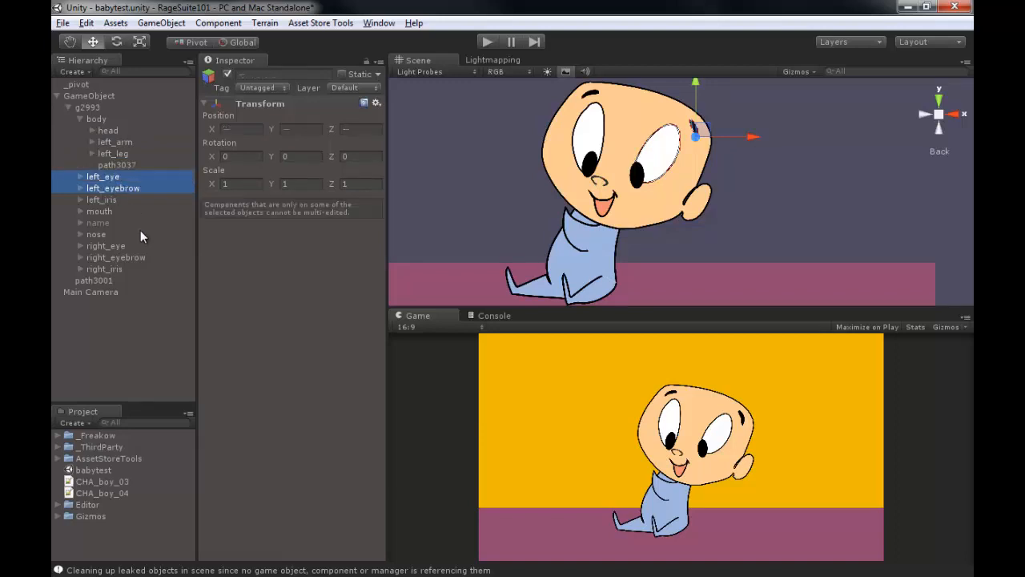
left_click(112, 246, "ctrl")
left_click(112, 257, "ctrl")
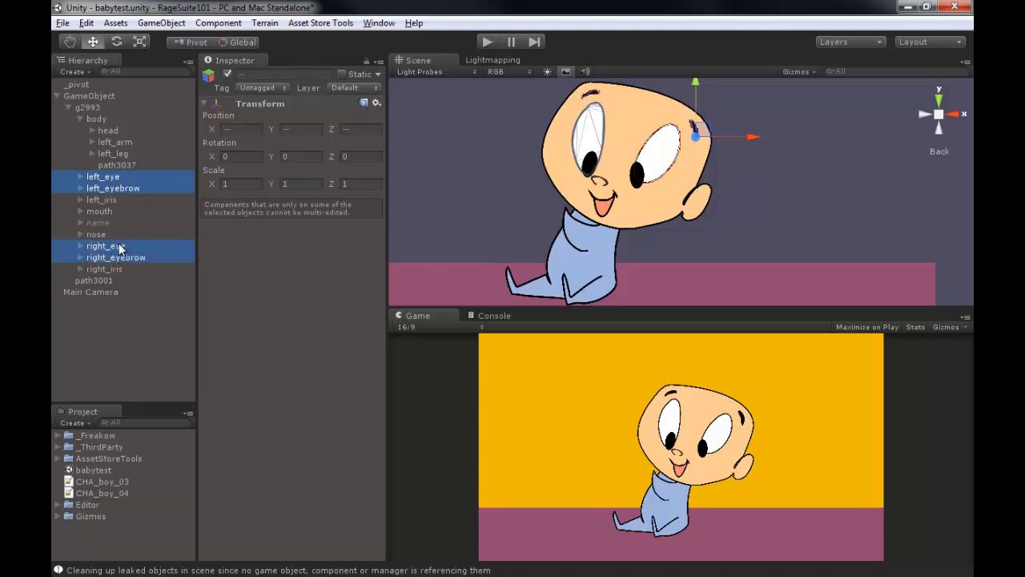
left_click_drag(116, 250, 111, 134)
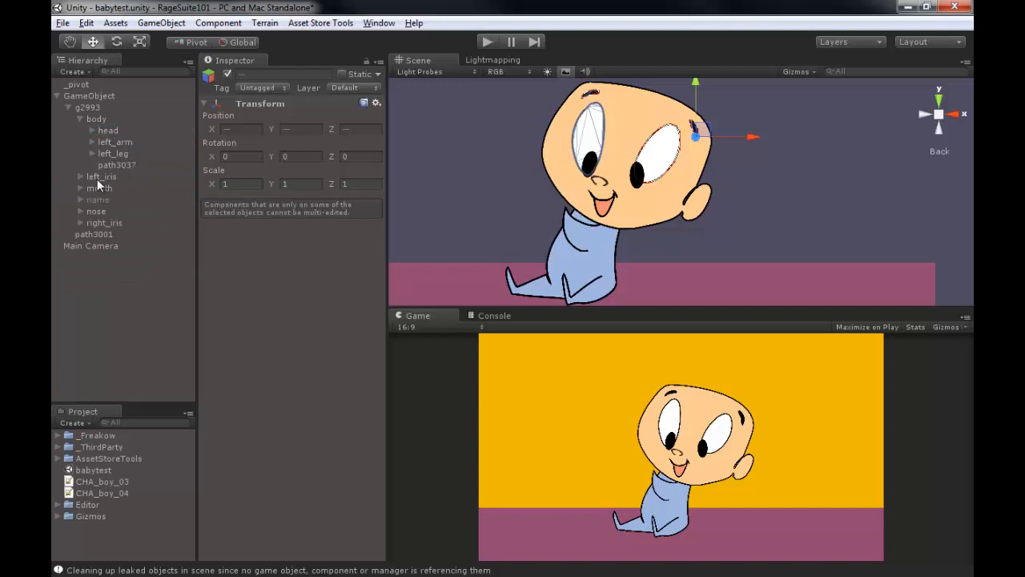
Step: Expand head's children and parent left_iris to left_eye
left_click(92, 129)
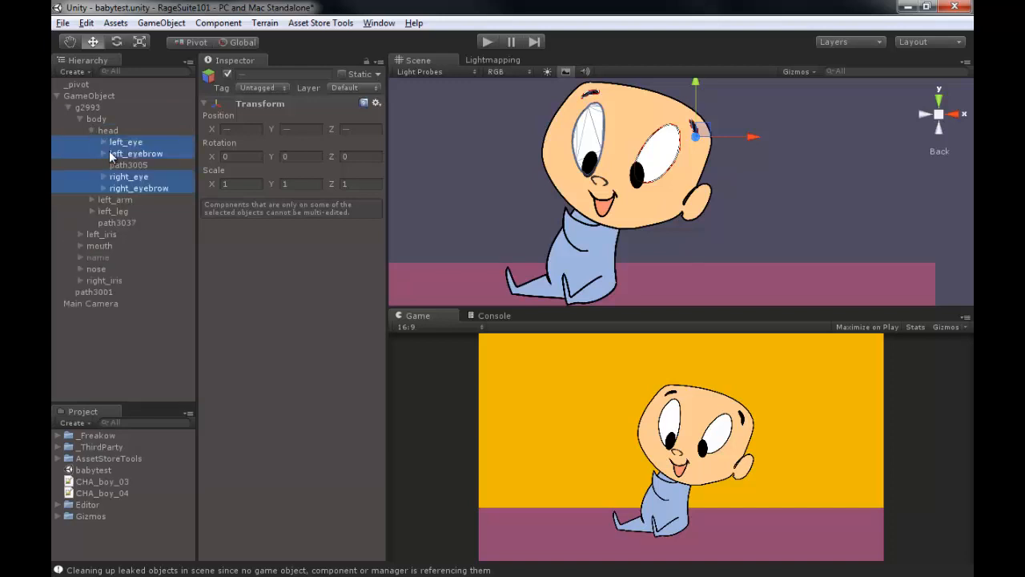
left_click(99, 235)
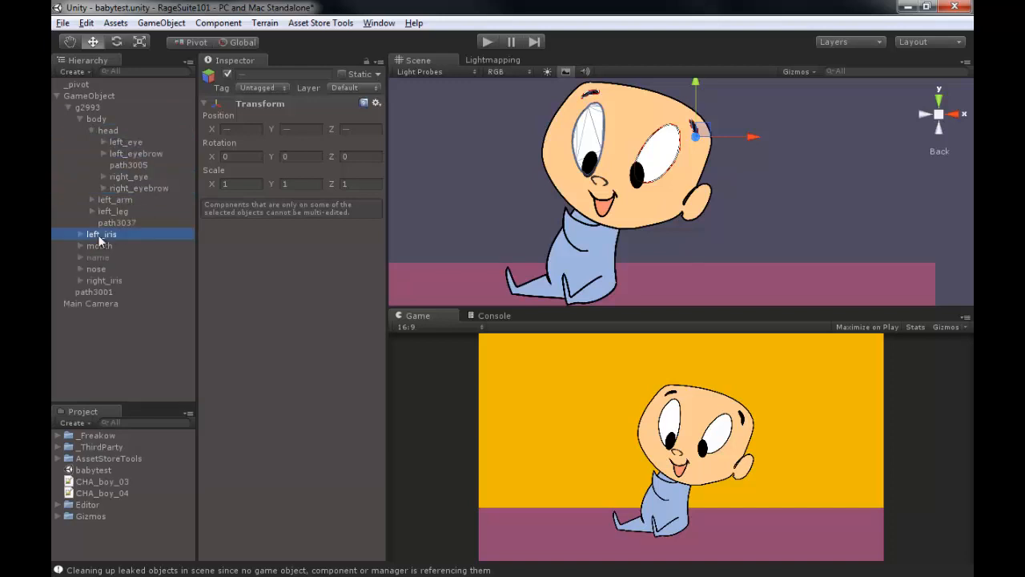
left_click_drag(99, 235, 133, 144)
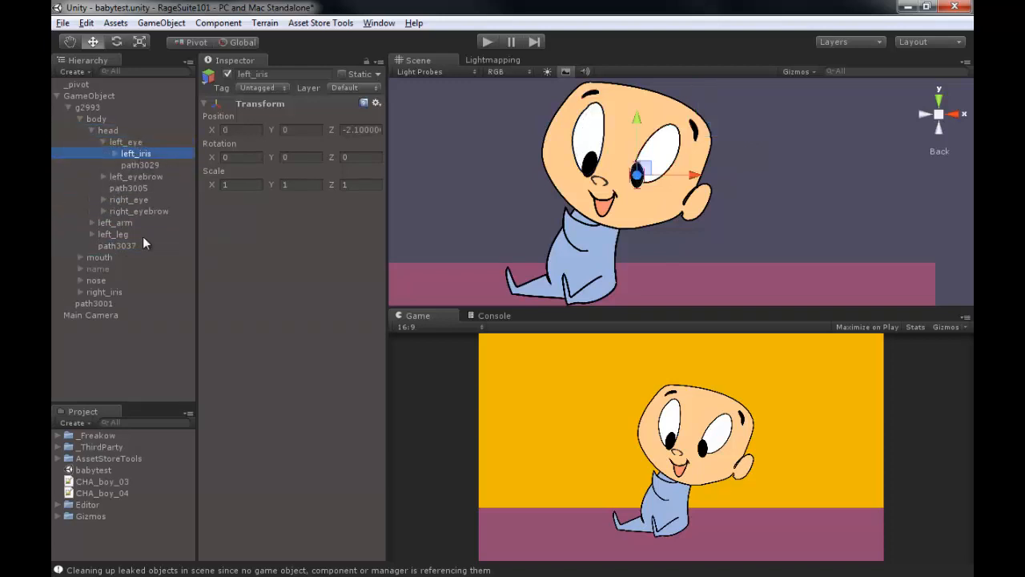
Step: Parent right_iris to right_eye, and parent mouth and nose to the head object in the hierarchy
left_click_drag(104, 294, 128, 198)
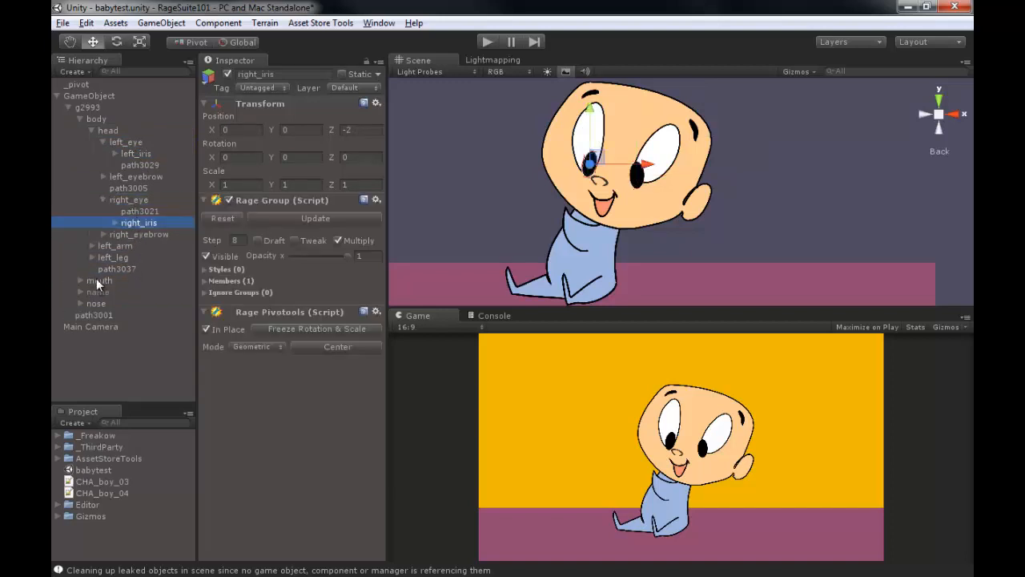
left_click_drag(96, 279, 109, 134)
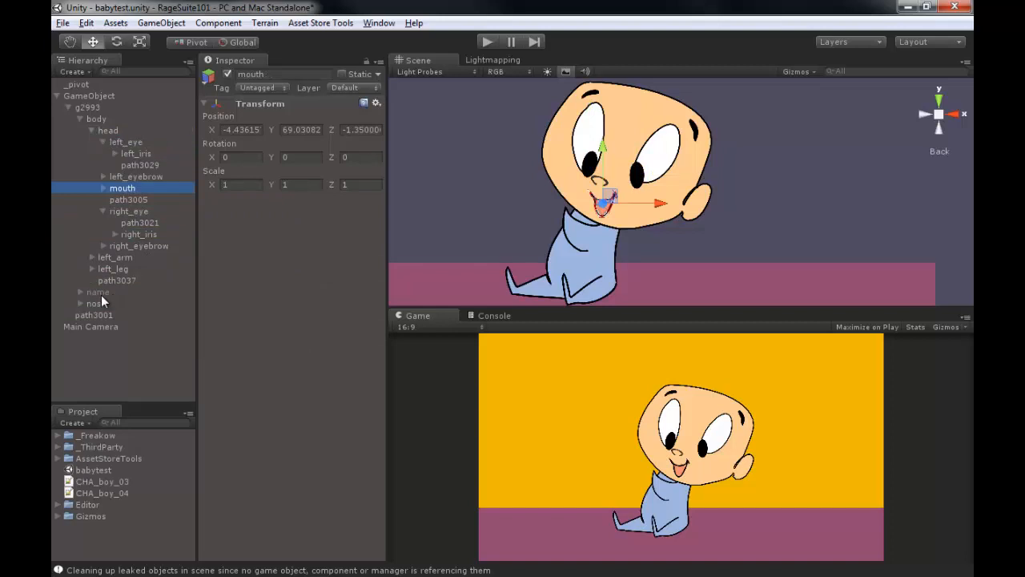
left_click_drag(100, 302, 108, 136)
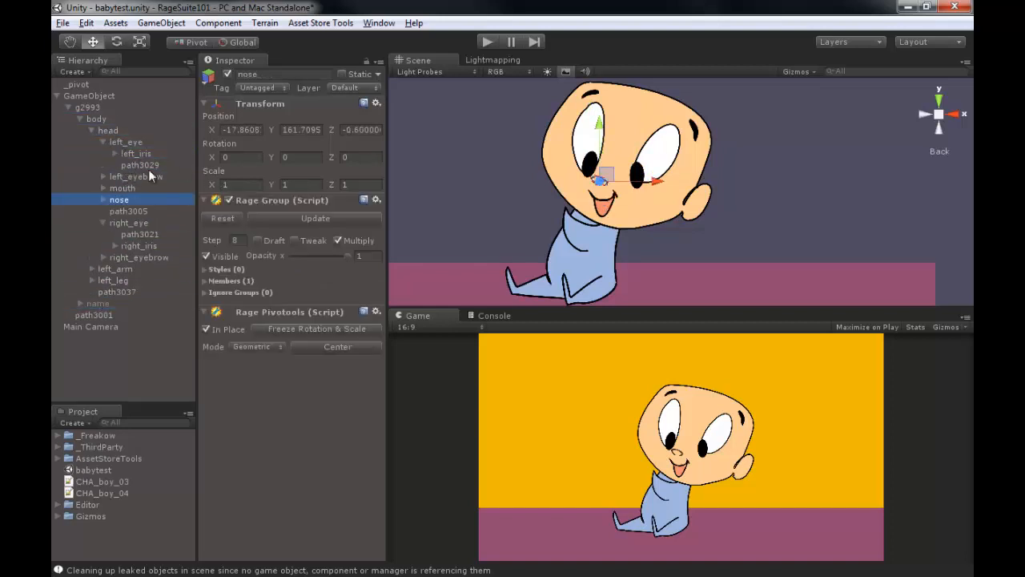
Step: Test rotating the head around its neck pivot and undo the rotation
left_click(105, 132)
key("e")
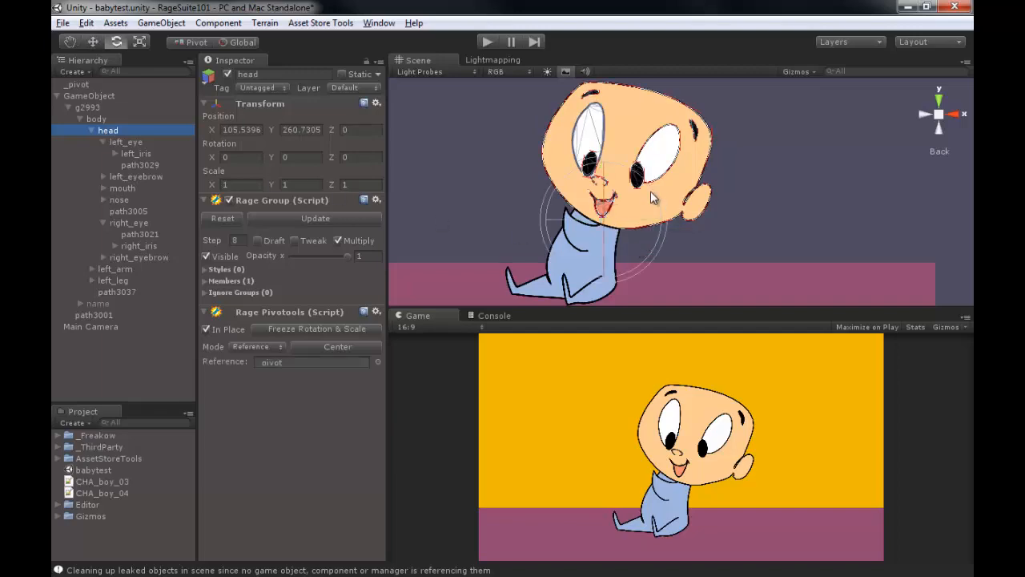
left_click_drag(654, 192, 615, 250)
scroll(654, 243, "up", 8)
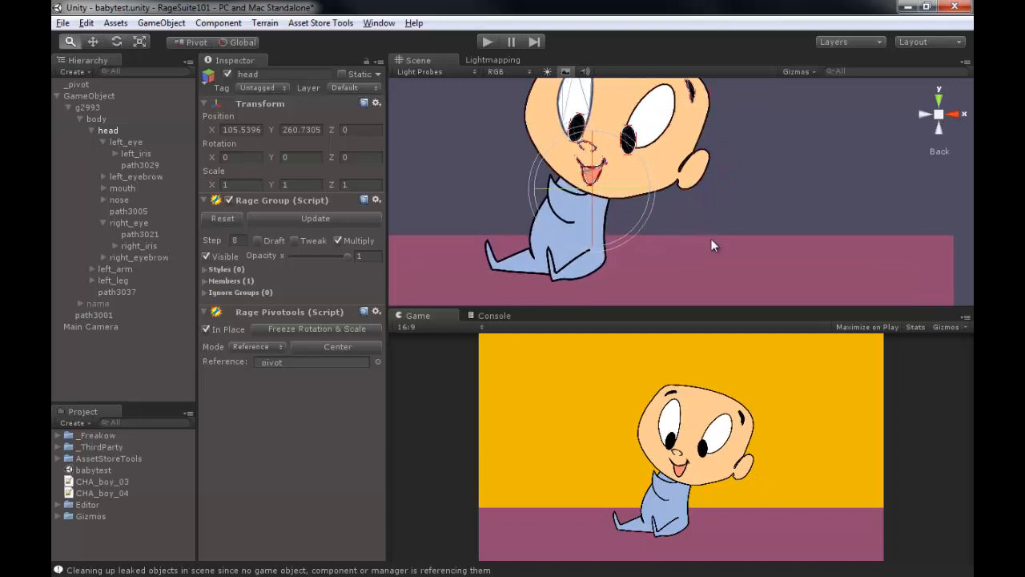
middle_click_drag(622, 209, 707, 218)
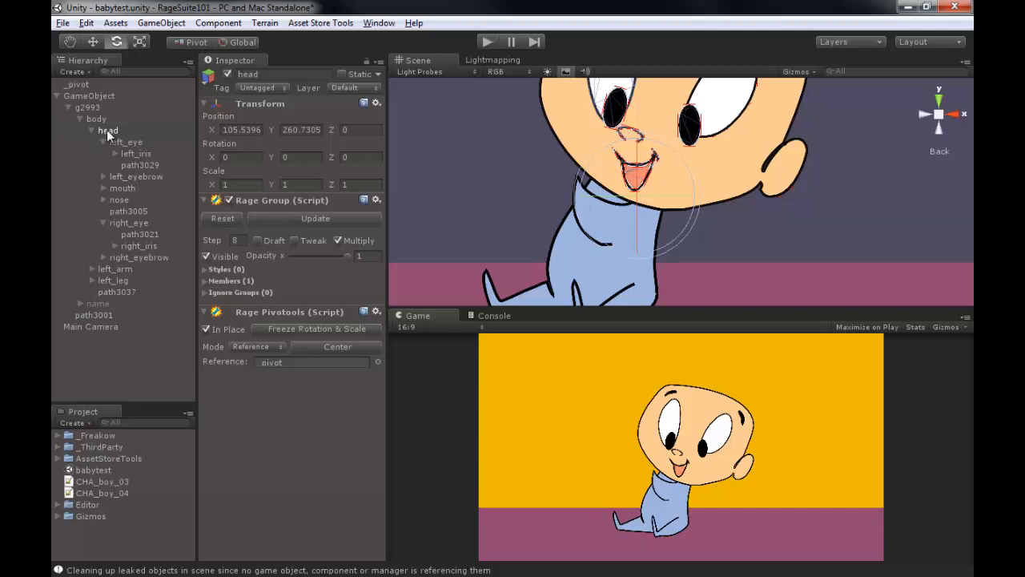
left_click_drag(682, 226, 684, 186)
key("ctrl+z")
Step: Orbit the scene to a side angle and move the head along Z to about -15.9
left_click(112, 131)
key("alt")
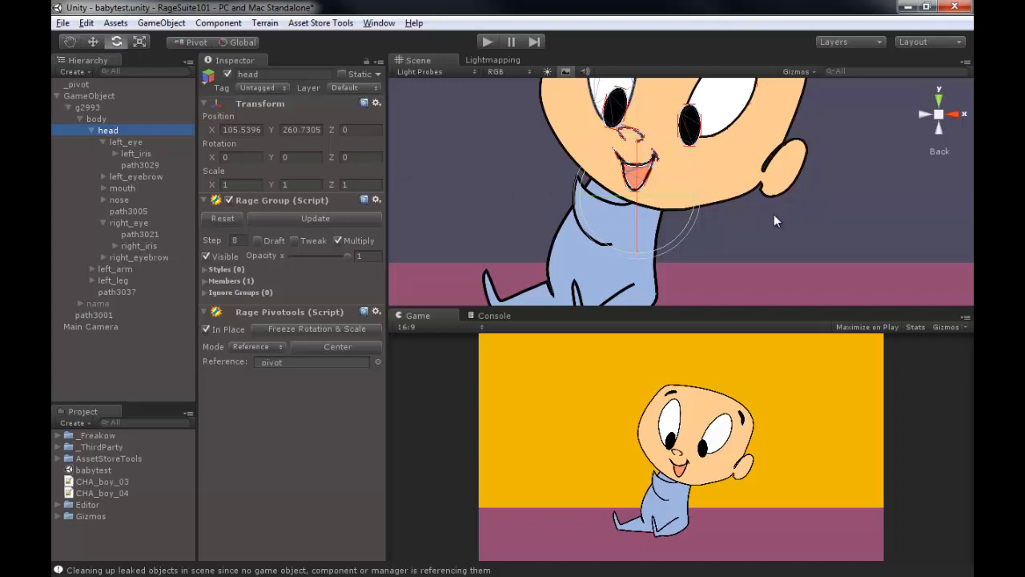
key("alt")
left_click_drag(836, 213, 568, 237, "alt")
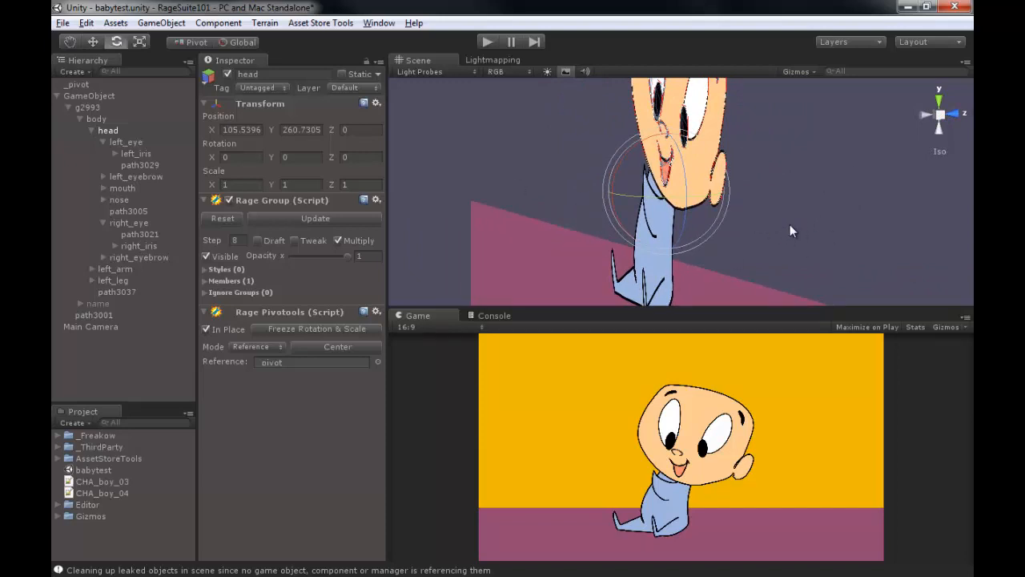
mouse_move(790, 224)
left_mouse_down("alt")
mouse_move(730, 226)
mouse_move(782, 226)
left_mouse_up("alt")
key("w")
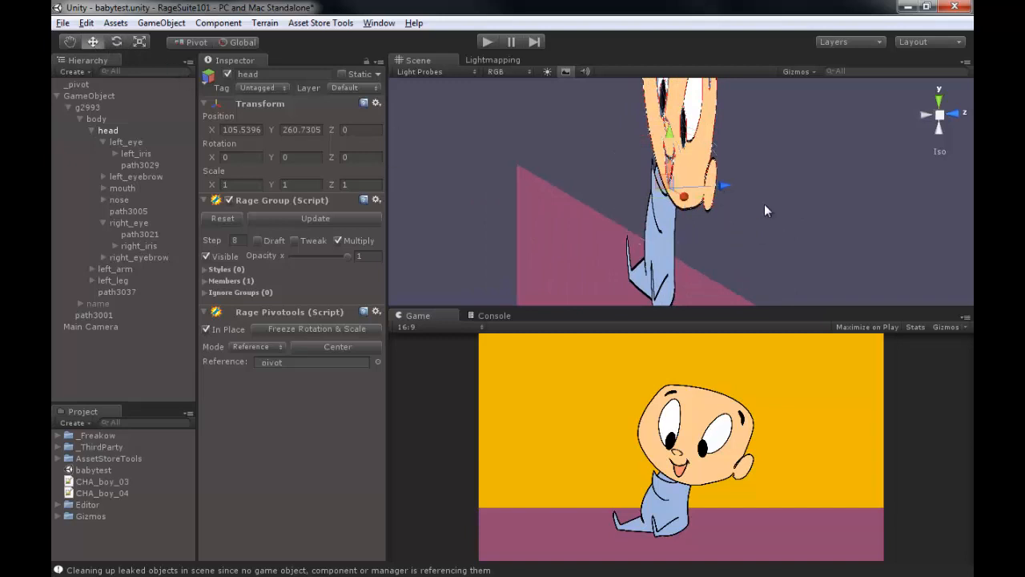
left_click_drag(724, 186, 717, 189)
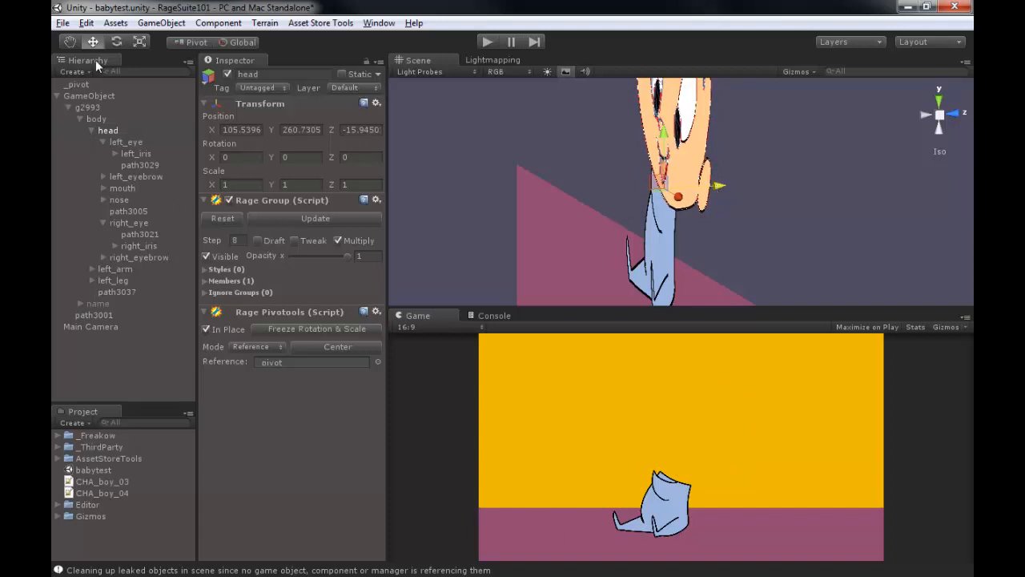
Step: Move Main Camera back along Z to about -249 and return the scene to the back view
left_click(94, 328)
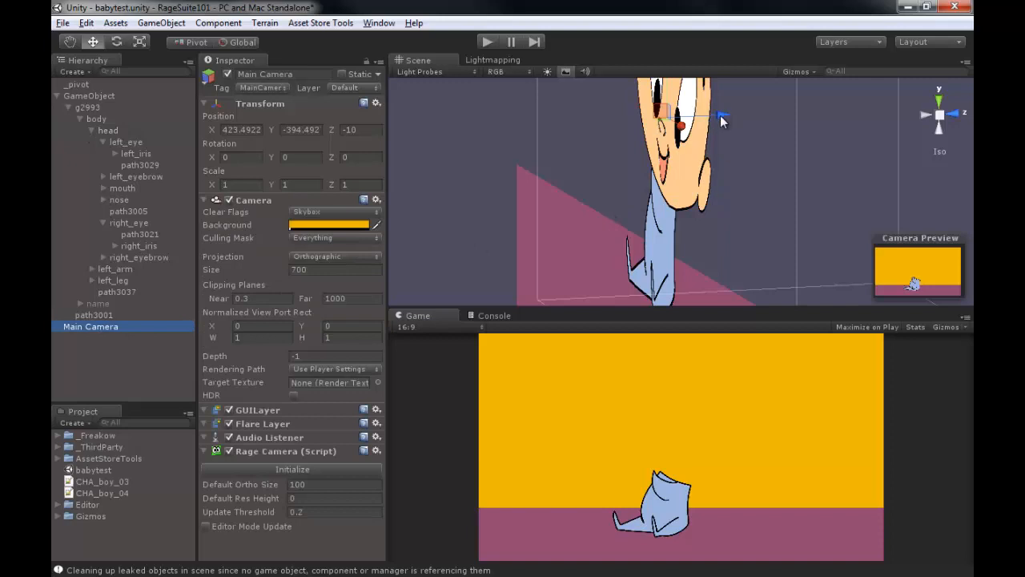
left_click_drag(720, 118, 630, 119)
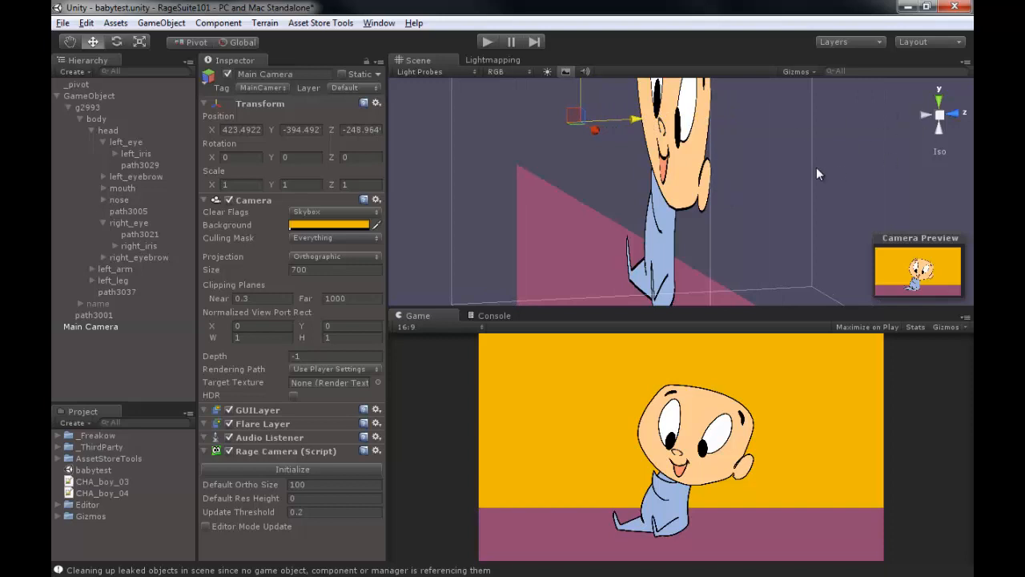
scroll(817, 173, "up", 3)
left_click(928, 120)
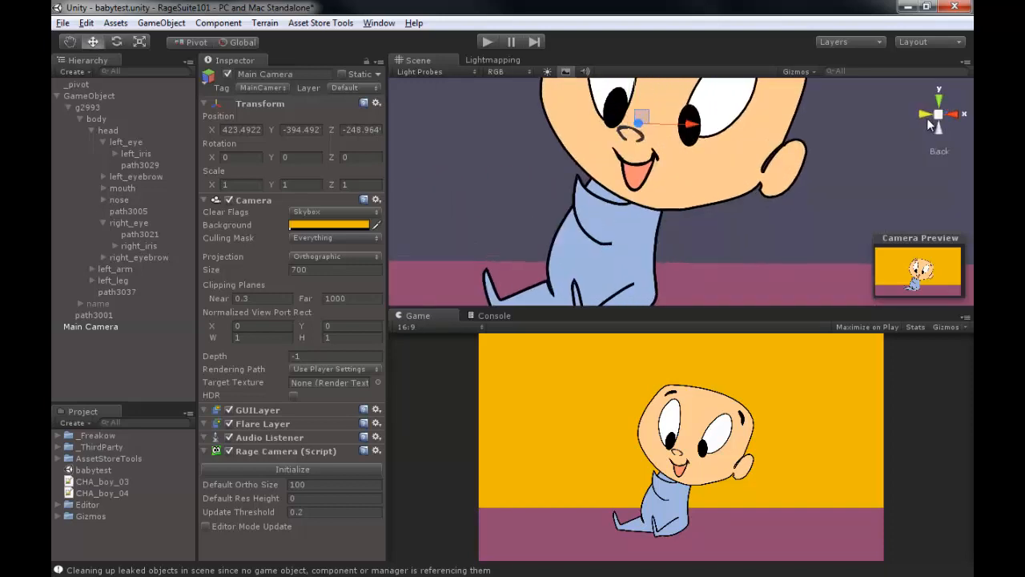
Step: Test the offset head's rotation over the body and undo it
left_click(108, 130)
key("e")
left_click_drag(699, 156, 687, 116)
key("ctrl+z")
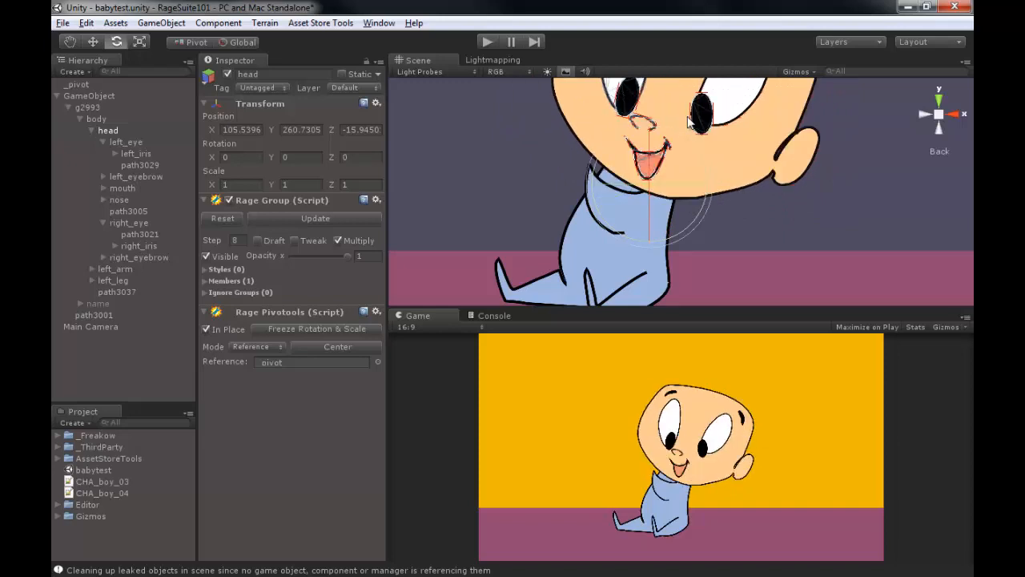
Step: Select the left_arm group and move it along Z to about -36.3
left_click(596, 187)
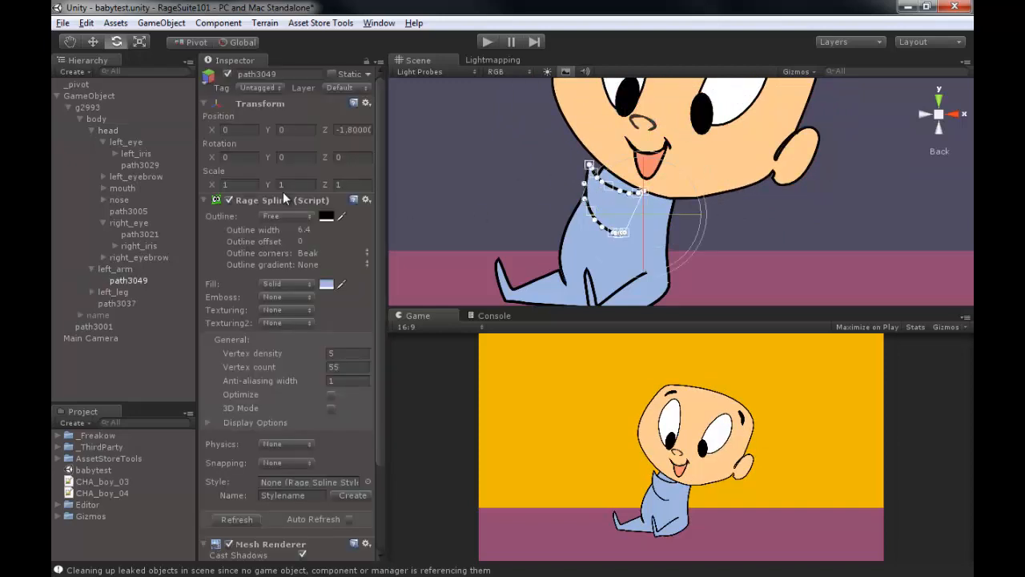
left_click(116, 269)
left_click_drag(481, 176, 694, 206, "alt")
key("w")
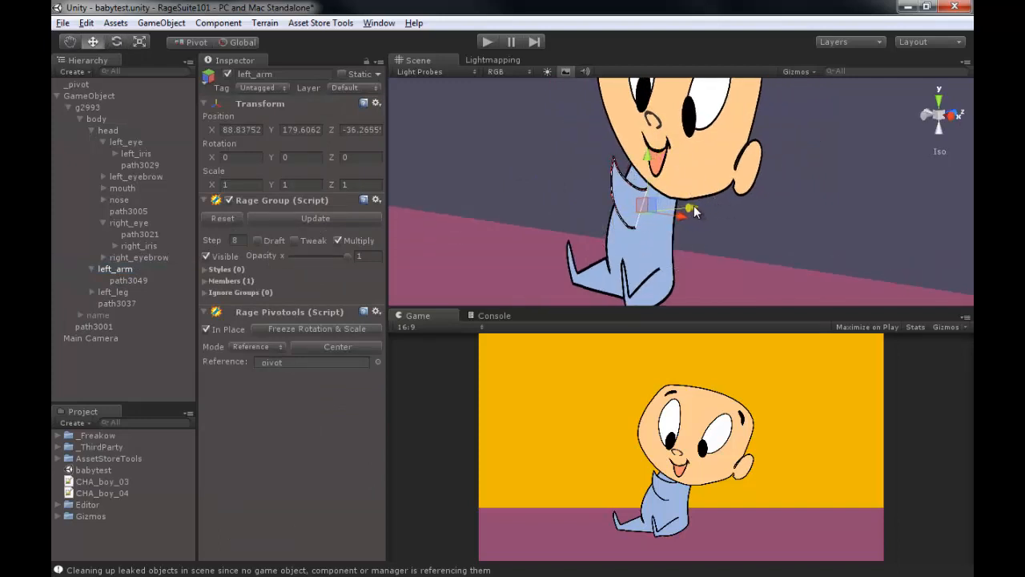
Step: Set the scene to the back view and test rotating left_arm around its pivot
left_click(926, 115)
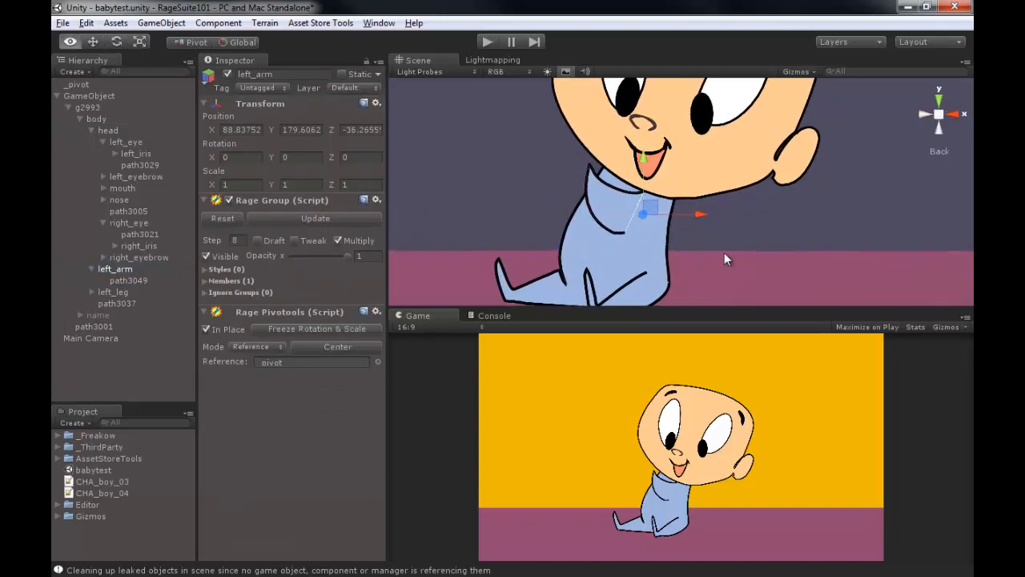
key("e")
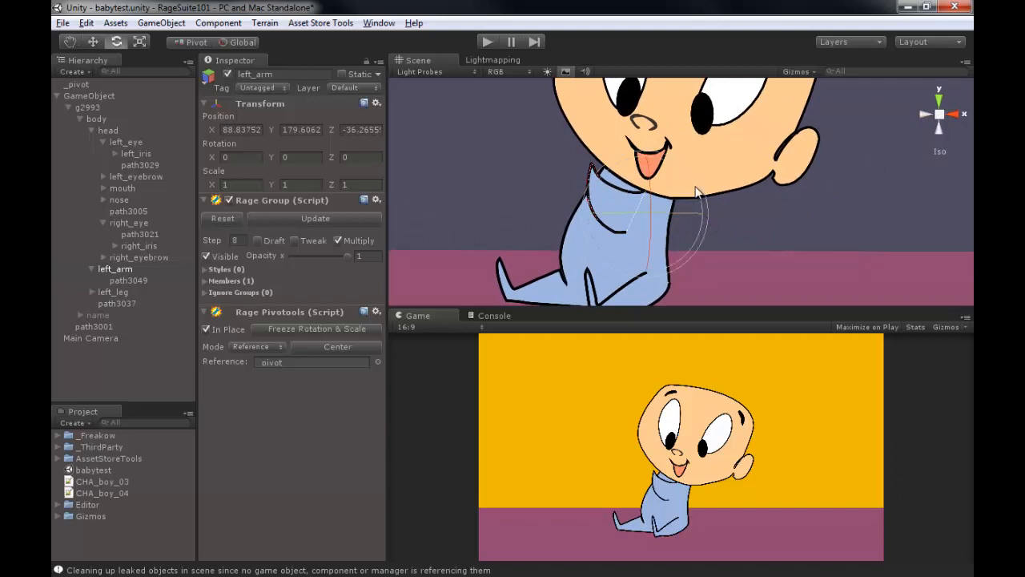
right_click(940, 116)
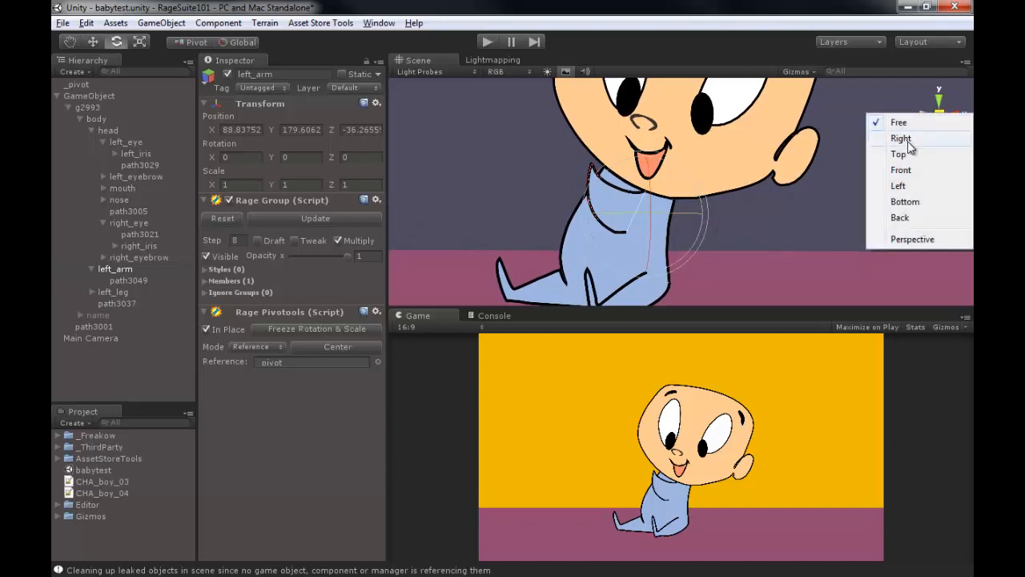
left_click(896, 218)
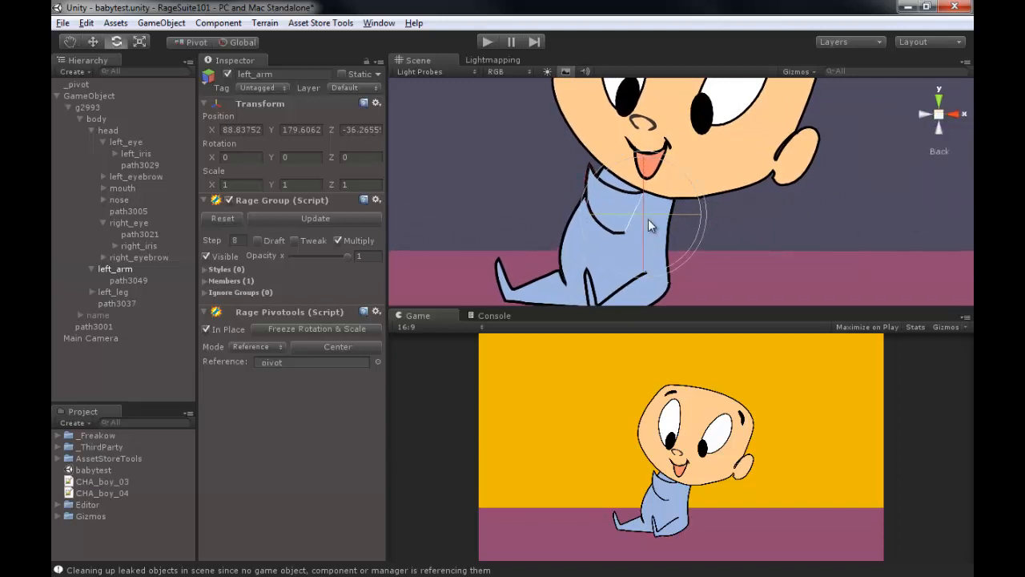
left_click_drag(693, 186, 730, 232)
Step: Test rotating left_leg around its pivot and undo the rotation
left_click(114, 293)
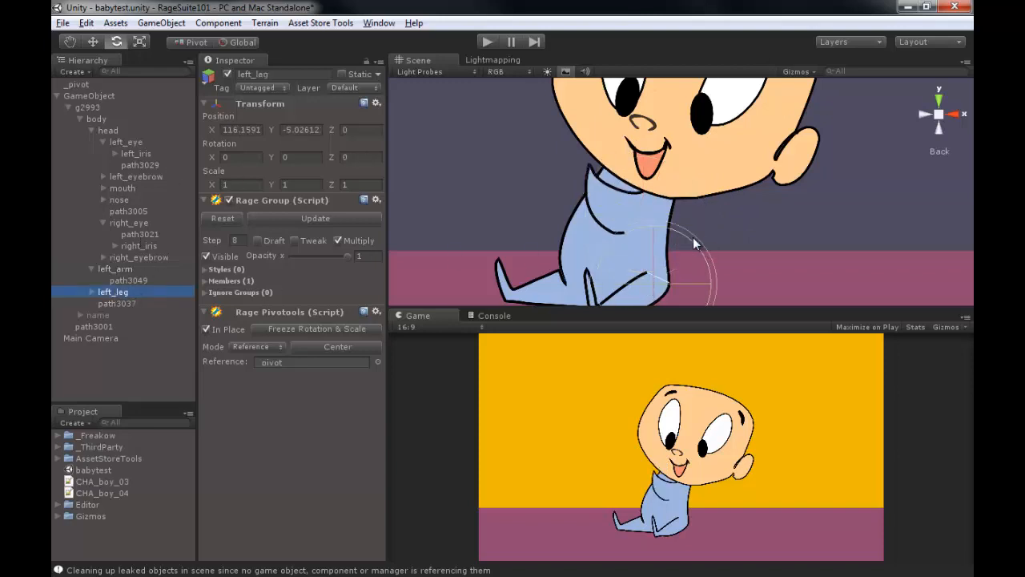
left_click_drag(685, 241, 587, 253)
key("ctrl+z")
Step: Move left_leg along Z to about -38.7 from a side angle and return to the back view
key("w")
left_click_drag(801, 274, 744, 252, "alt")
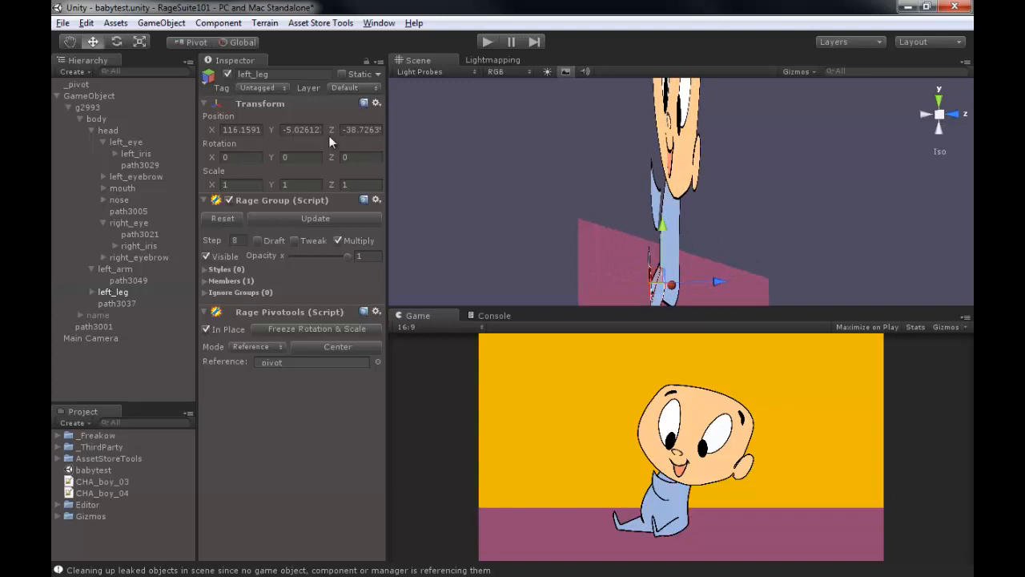
left_click(925, 117)
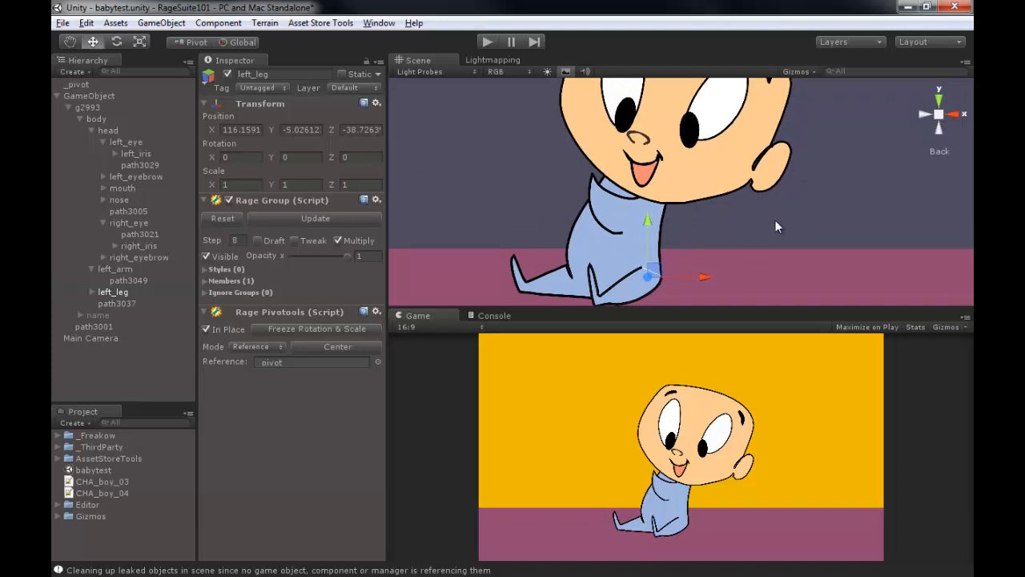
Step: Examine the depth spacing of the arm and leg relative to the body from the side
key("alt")
left_click_drag(840, 218, 502, 240, "alt")
left_click(658, 191)
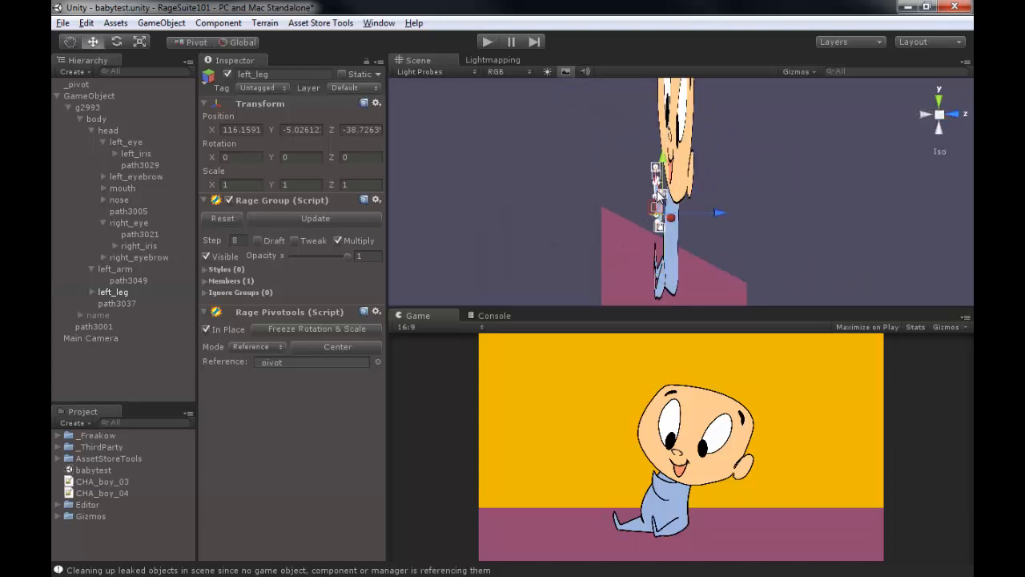
left_click_drag(658, 191, 679, 216, "alt")
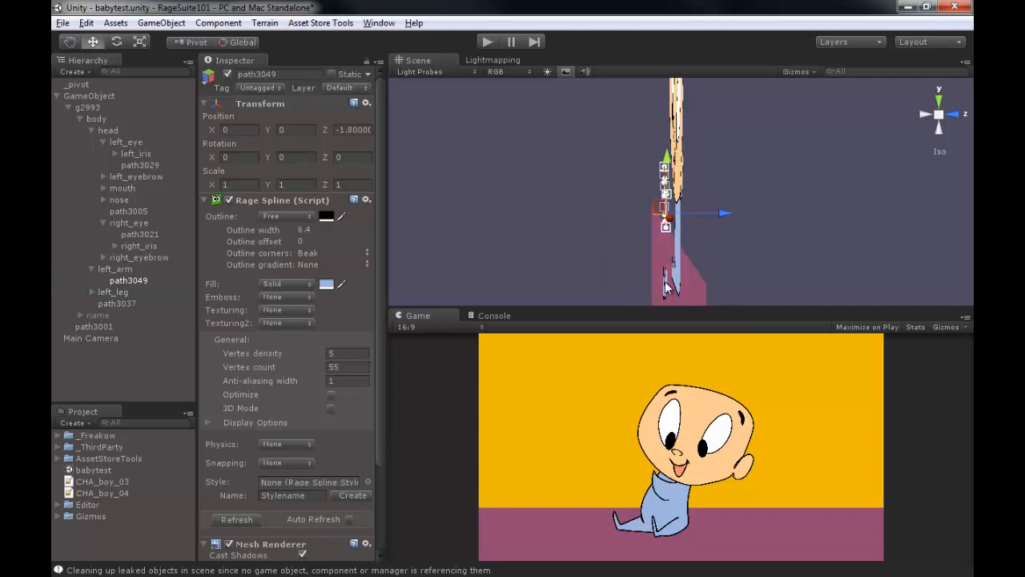
left_click(925, 117)
Step: Select the head group and rotate it to about 32.8 degrees on Z
scroll(779, 225, "down", 3)
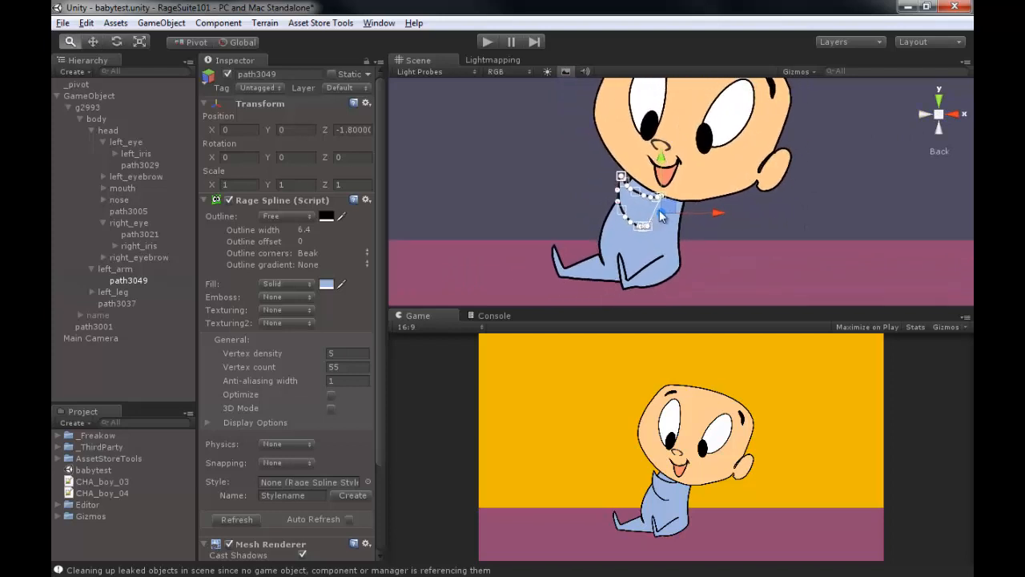
middle_click_drag(800, 207, 721, 230)
key("e")
left_click(679, 185)
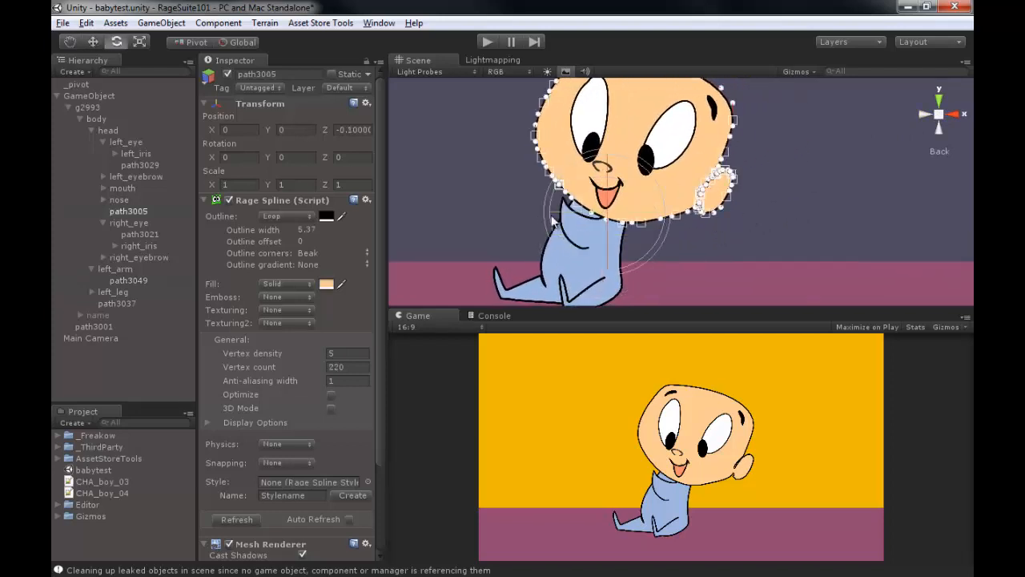
left_click(108, 130)
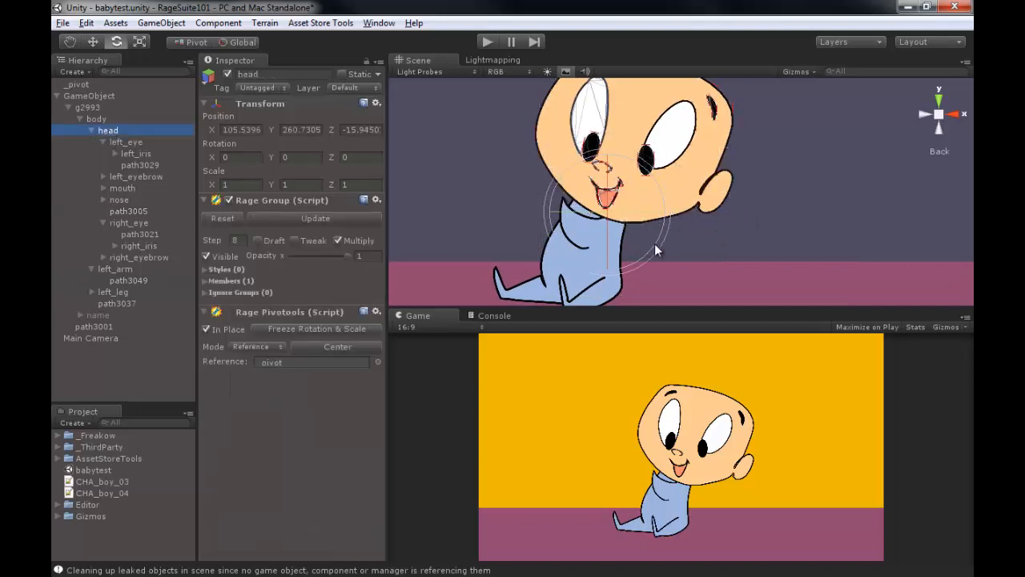
left_click_drag(652, 245, 660, 177)
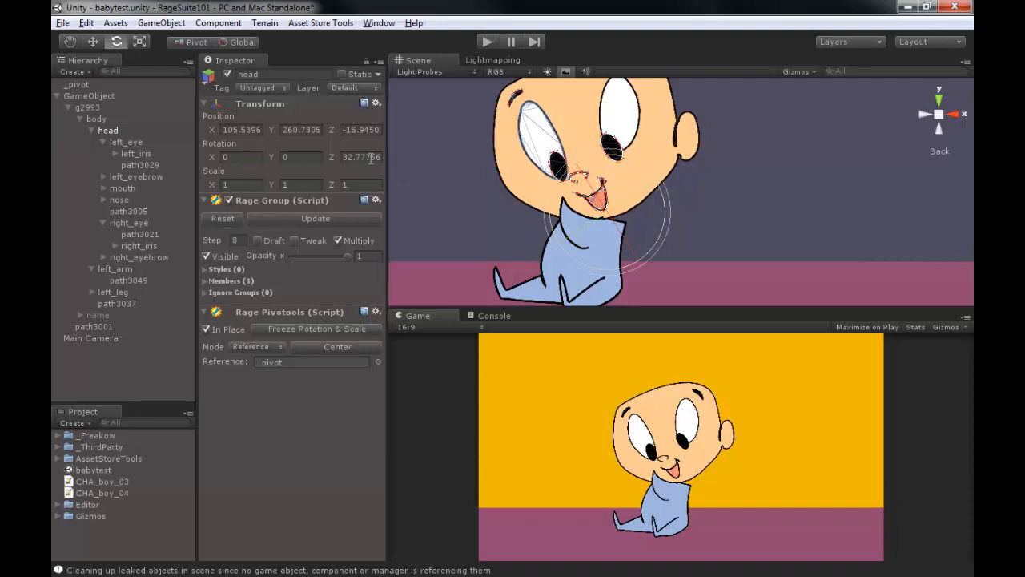
Step: Select the body outline path3037 and pull the spline handles behind the neck upward to curve the collar under the chin
left_click(623, 228)
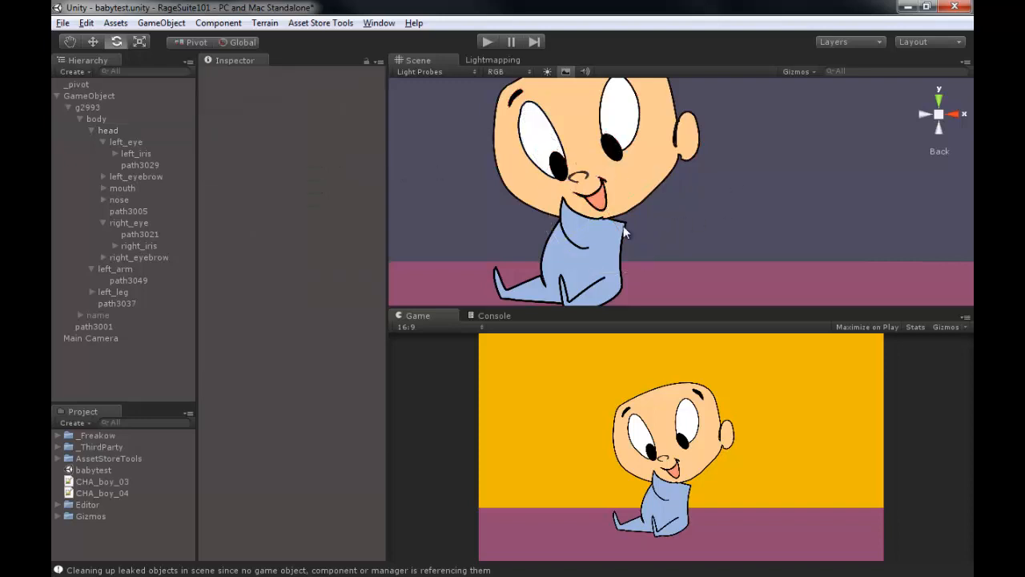
right_click_drag(623, 227, 808, 215, "alt")
left_click(605, 173)
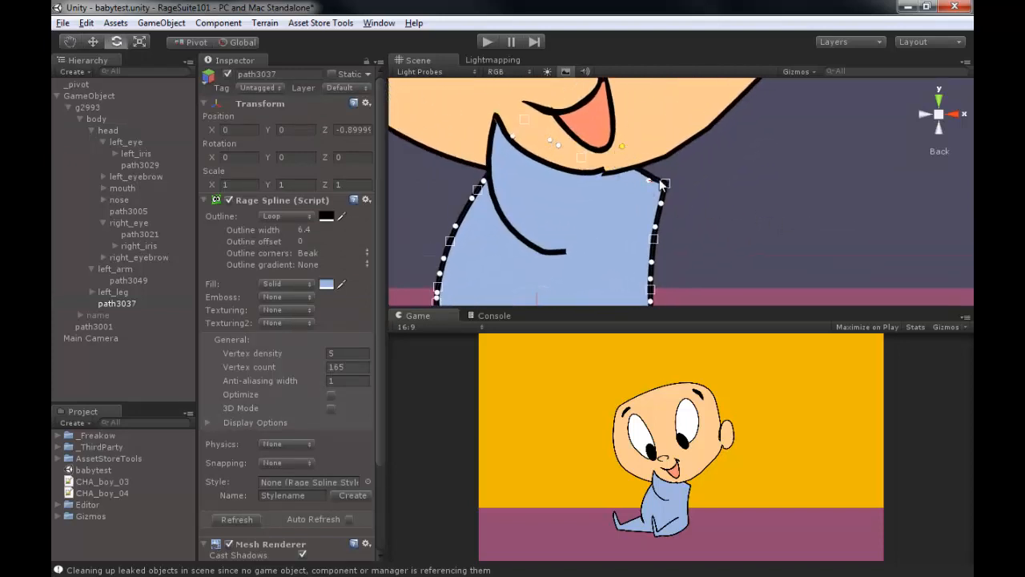
left_click_drag(651, 184, 662, 138)
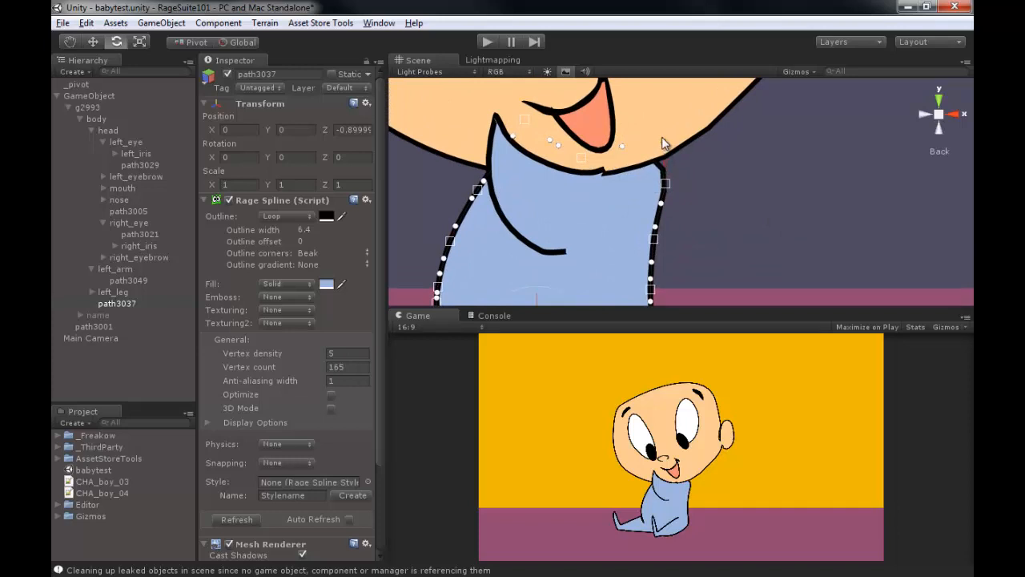
left_click(622, 141)
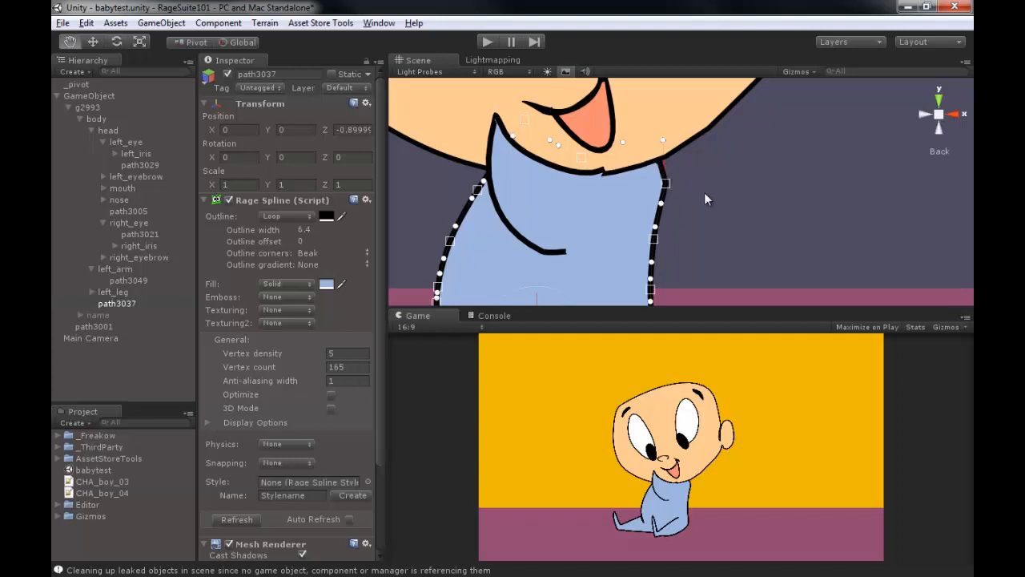
Step: Add a spline point to path3037 on the collar edge, just above the corner at the back of the neck
middle_click_drag(704, 192, 703, 210)
right_click_drag(648, 200, 881, 233, "alt")
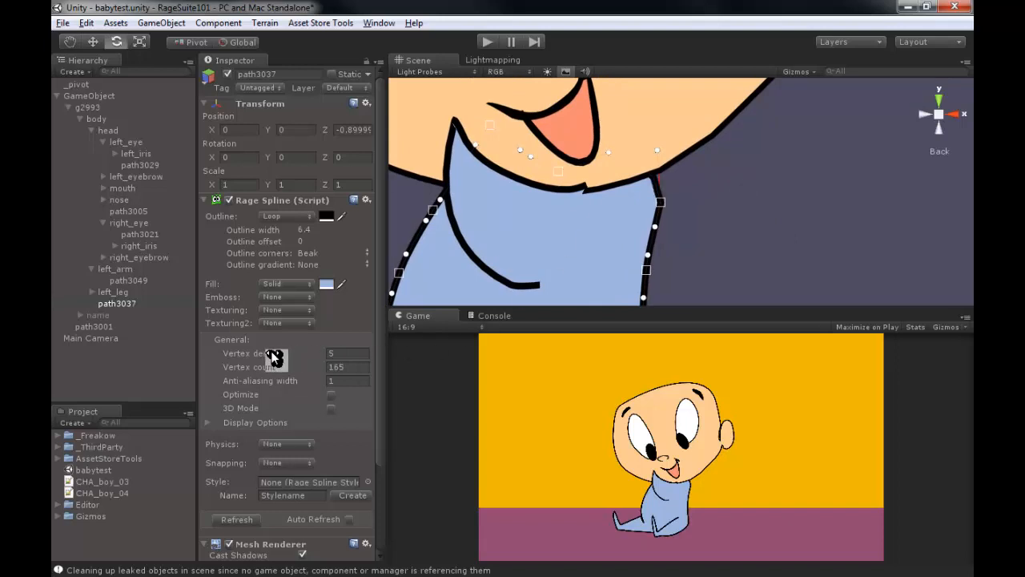
double_click(652, 176)
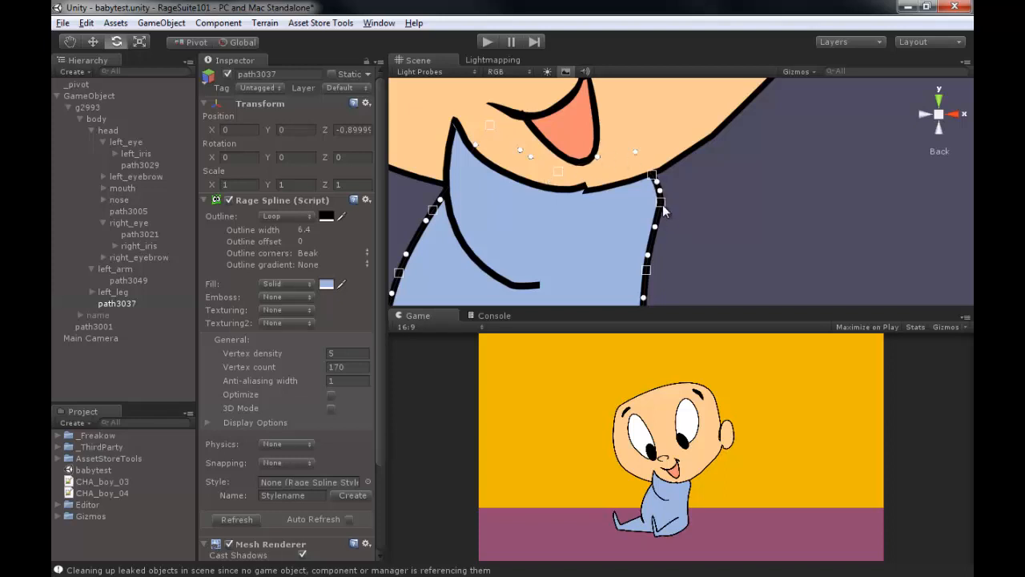
Step: Delete the three redundant spline points along the upper edge of path3037's outstretched leg and align the ankle handle with that edge
middle_click_drag(666, 254, 675, 133)
right_click_drag(645, 169, 503, 168, "alt")
middle_click_drag(503, 168, 601, 150)
right_click_drag(601, 151, 510, 190, "alt")
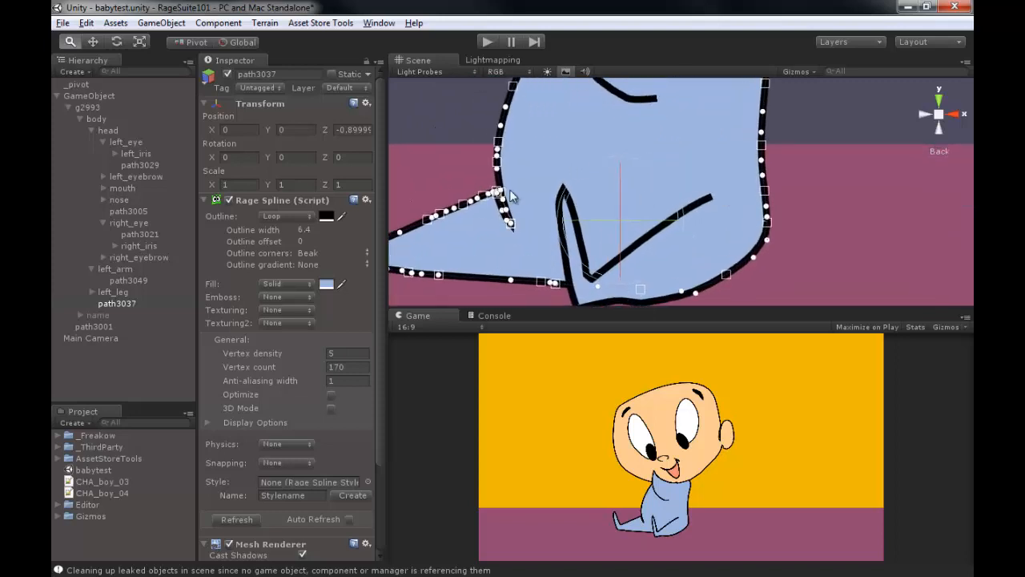
left_click_drag(510, 196, 610, 181, "alt")
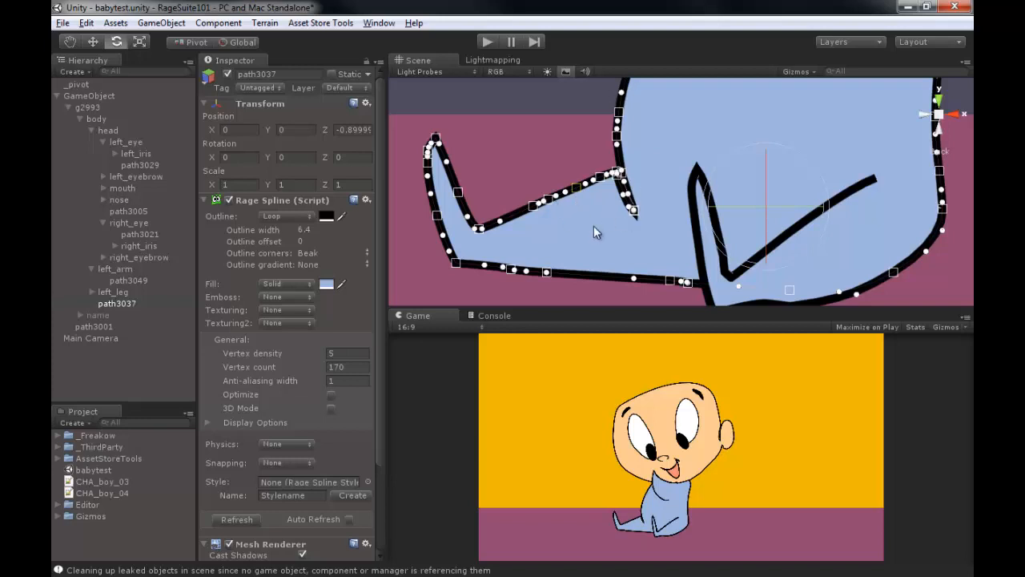
key("Delete")
key("Delete")
key("Delete")
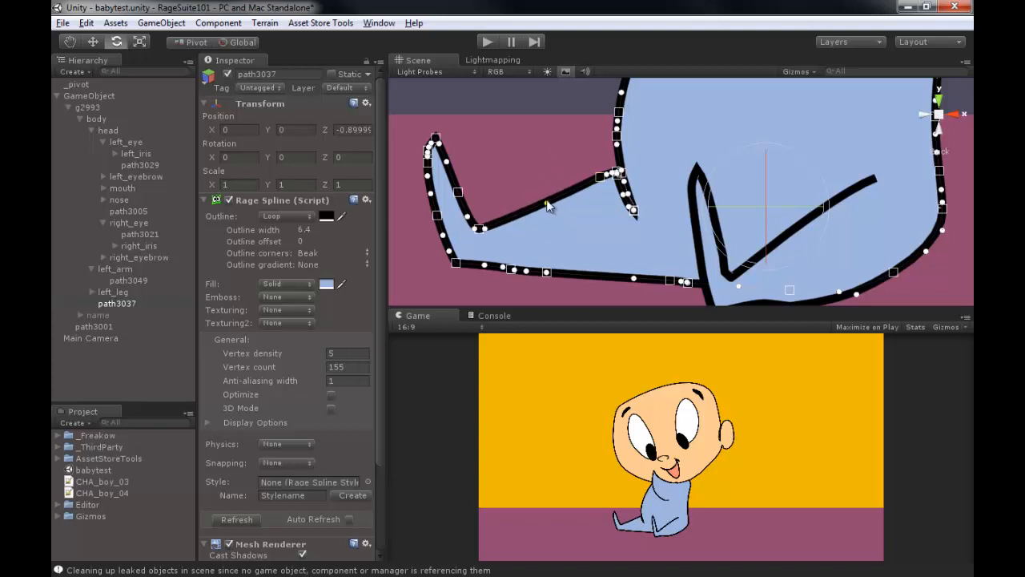
left_click_drag(486, 229, 494, 222)
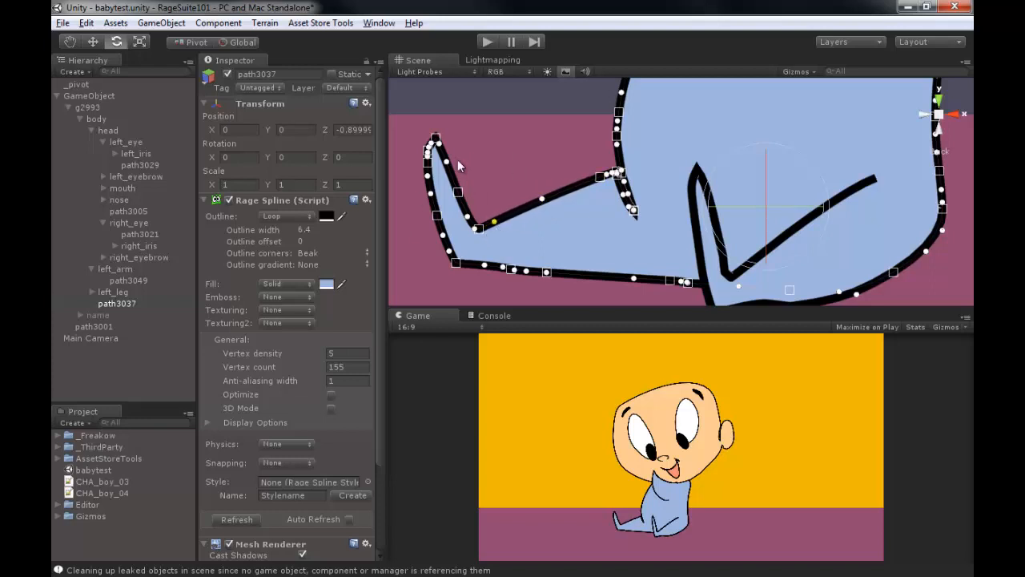
Step: Delete the redundant spline point at the tip of the outstretched foot on path3037 and check the game view's rendering statistics
left_click(431, 145)
key("Delete")
left_click(912, 328)
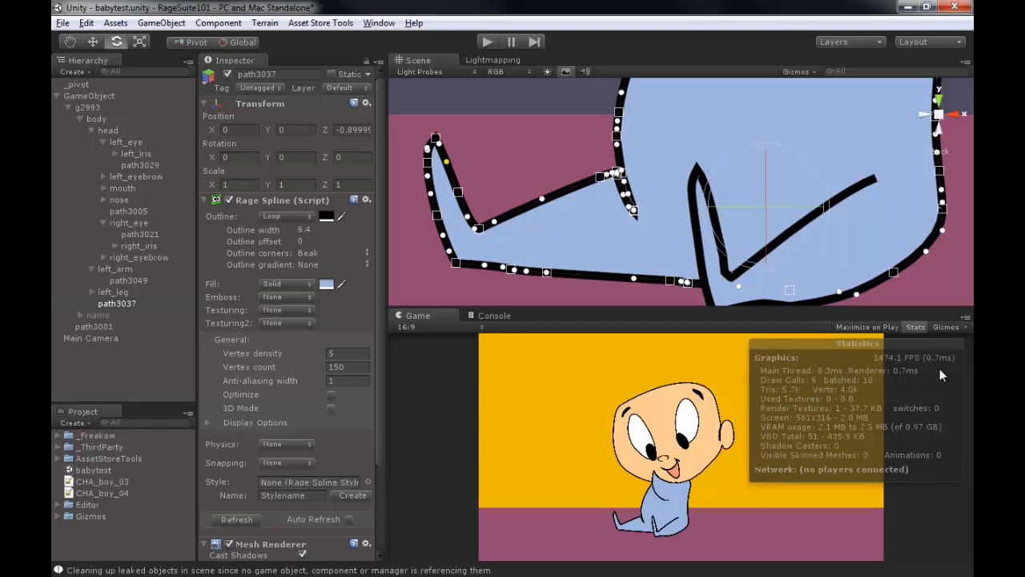
left_click(911, 328)
Step: Select the arm path3049, redistribute the spline points on its lower curve and set its vertex density to 6
middle_click_drag(793, 161, 665, 275, "alt")
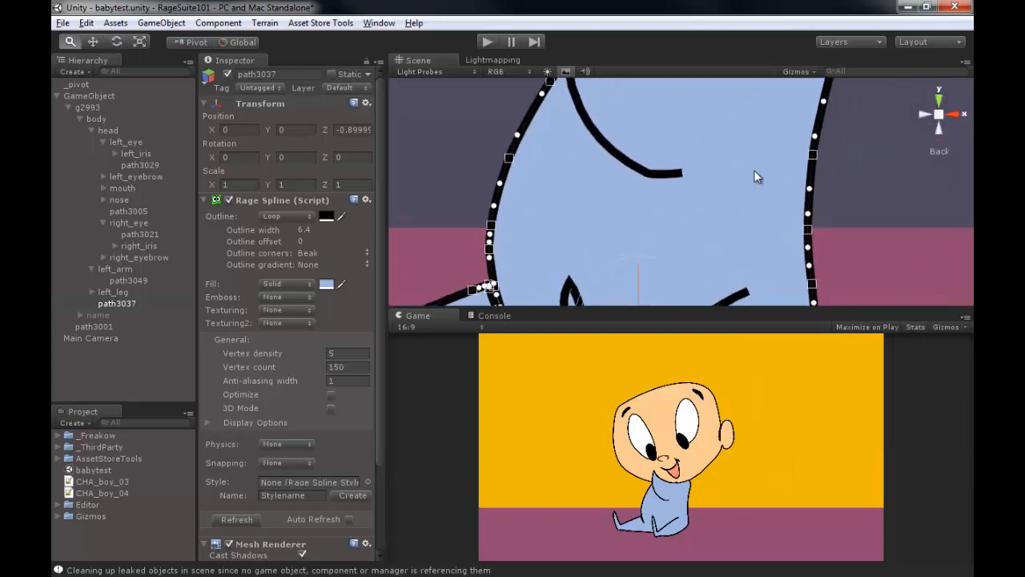
right_click_drag(753, 170, 627, 156, "alt")
key("e")
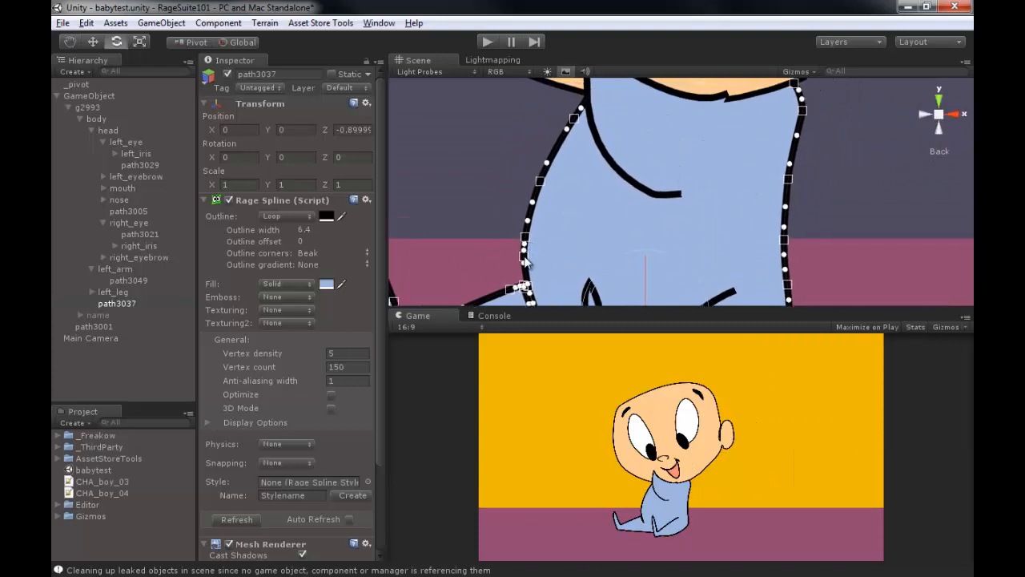
middle_click_drag(713, 102, 667, 173, "alt")
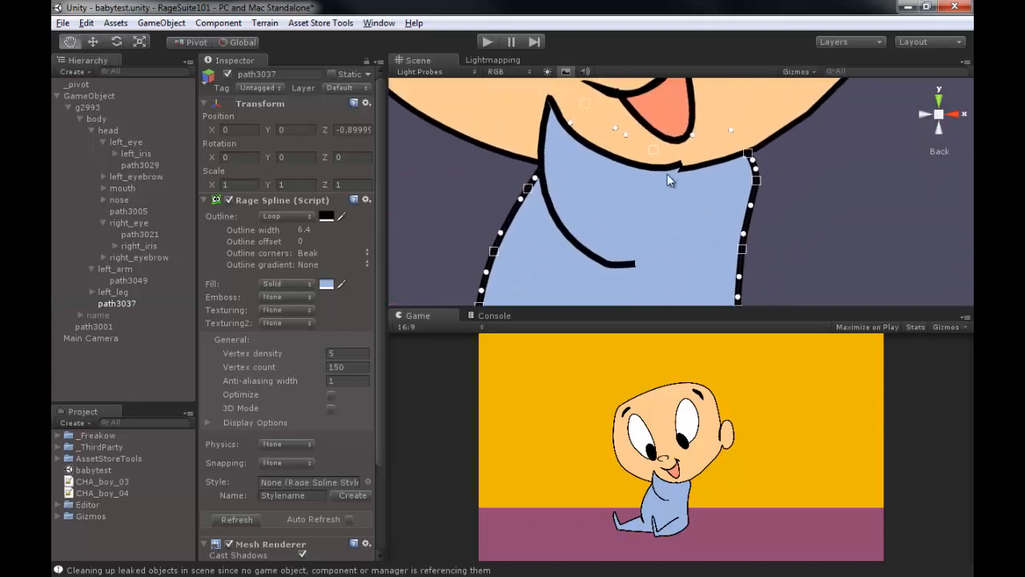
left_click(596, 258)
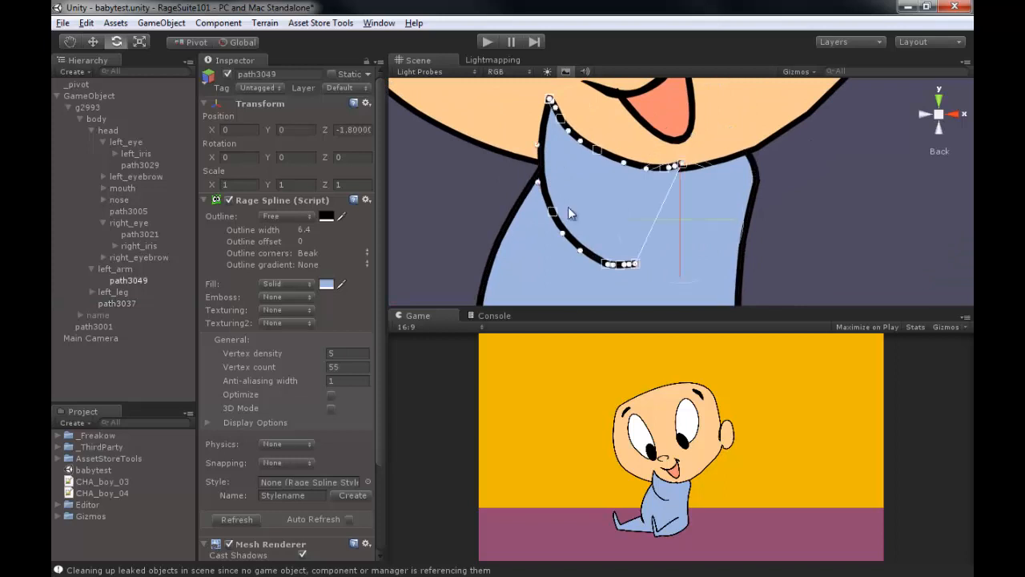
left_click(580, 248)
key("Delete")
middle_click_drag(686, 176, 661, 190)
scroll(661, 189, "down", 1)
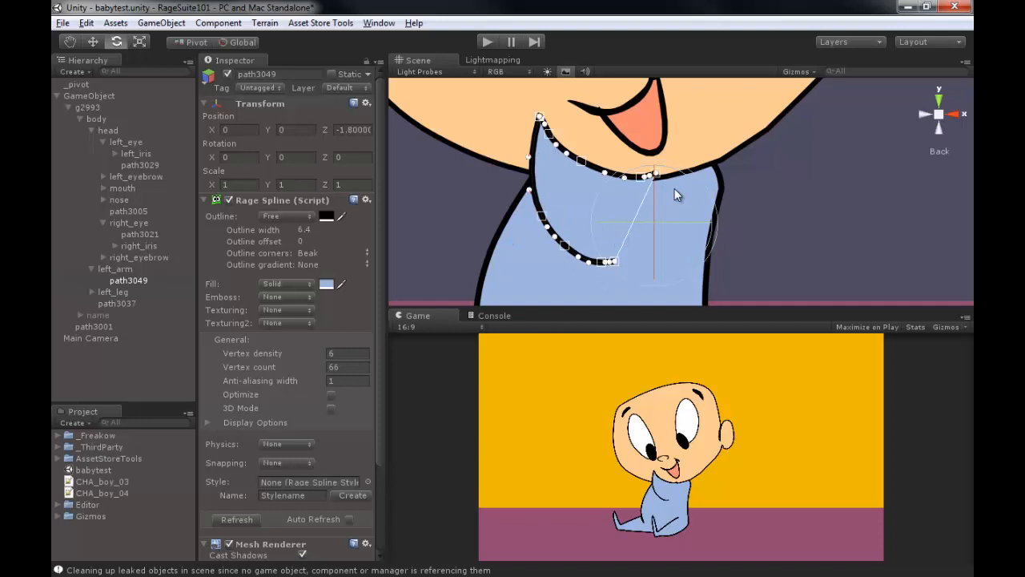
Step: Pull the handles of path3049's two open end points toward the back so the arm's unoutlined side bulges outward
scroll(745, 205, "up", 3)
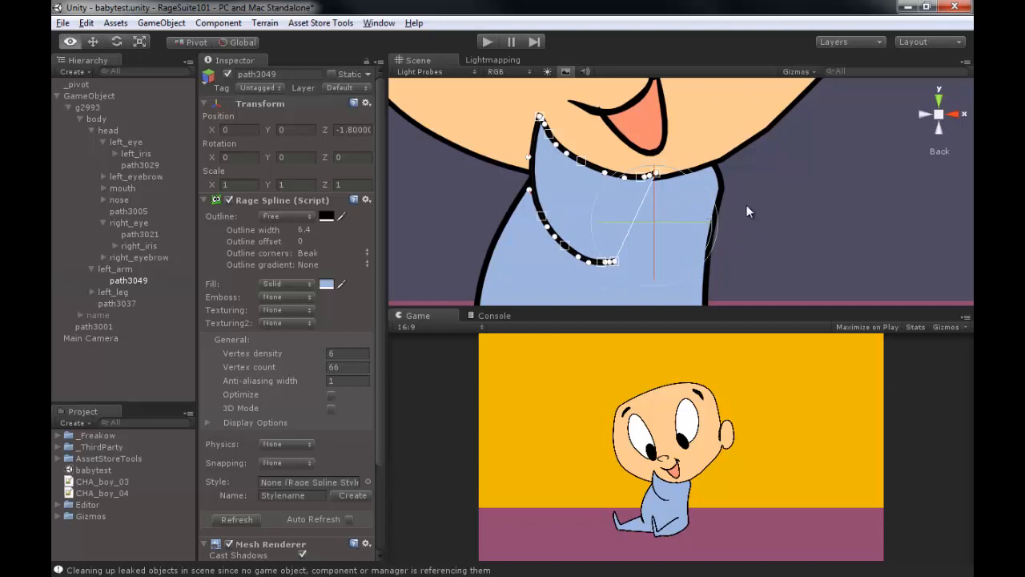
middle_click_drag(804, 250, 815, 227)
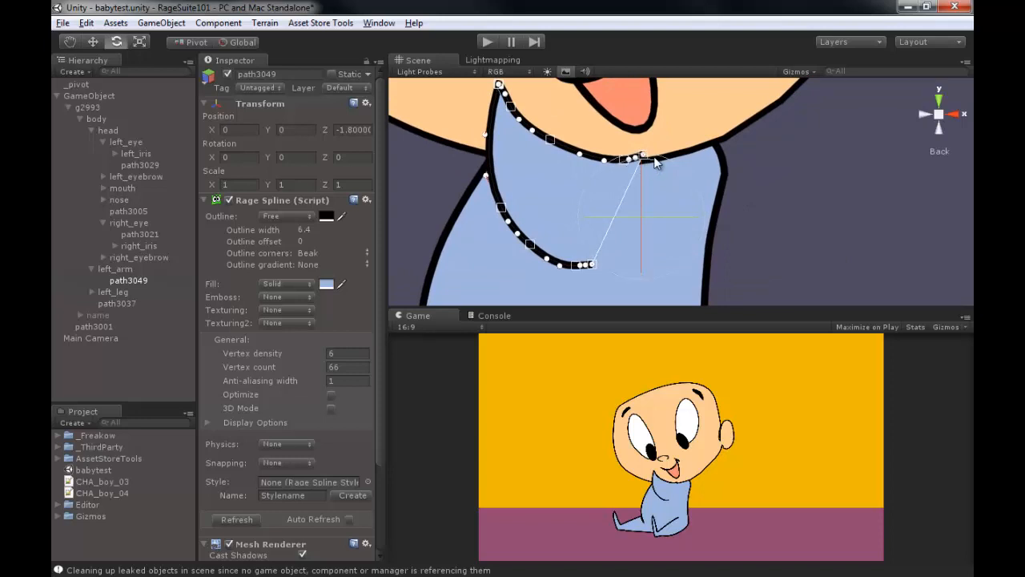
left_click_drag(641, 158, 700, 153)
left_click_drag(591, 263, 655, 258)
Step: Try an extra spline point midway along the open side of path3049 and remove it
left_click(664, 209)
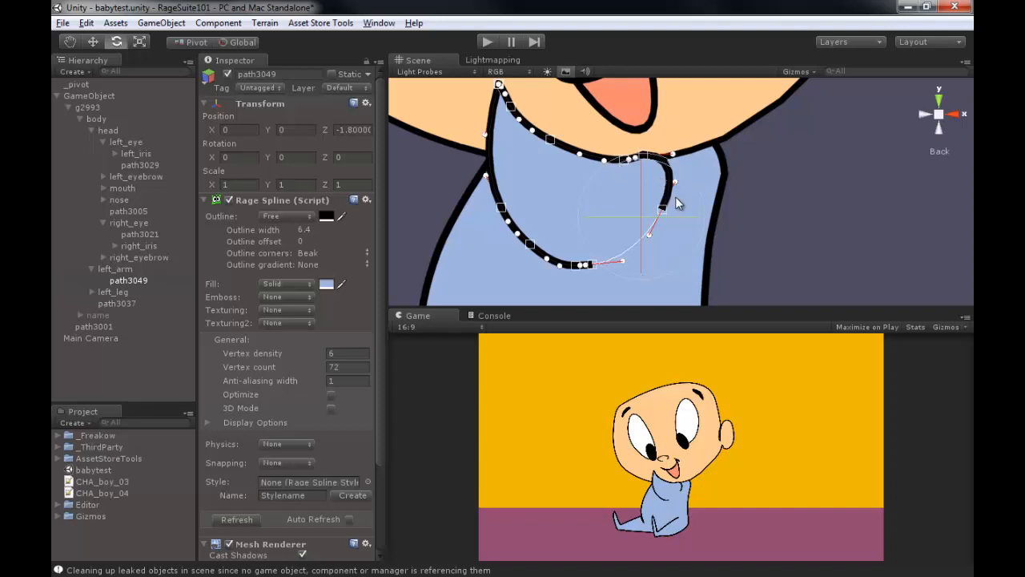
middle_click_drag(677, 204, 624, 214)
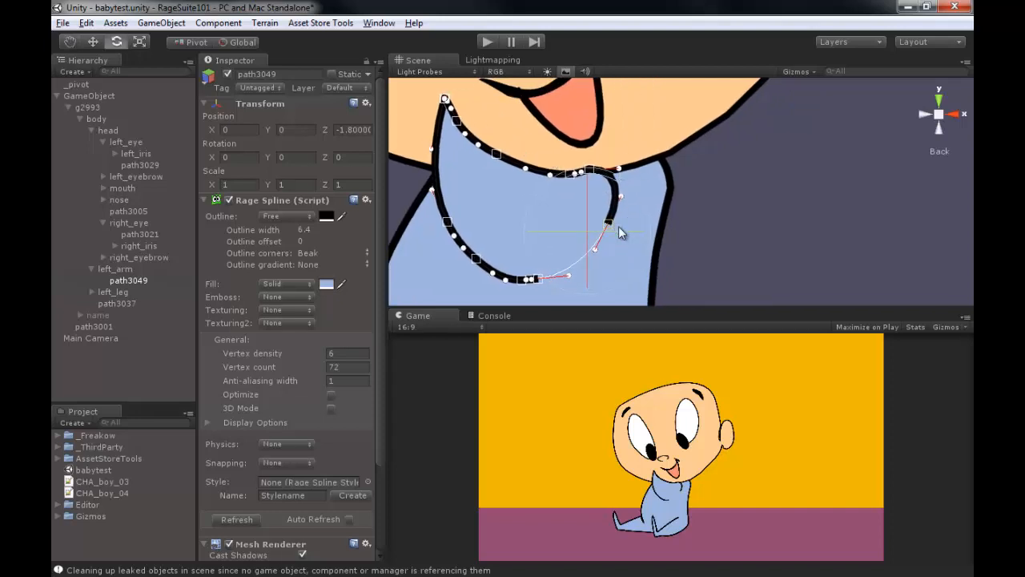
key("Delete")
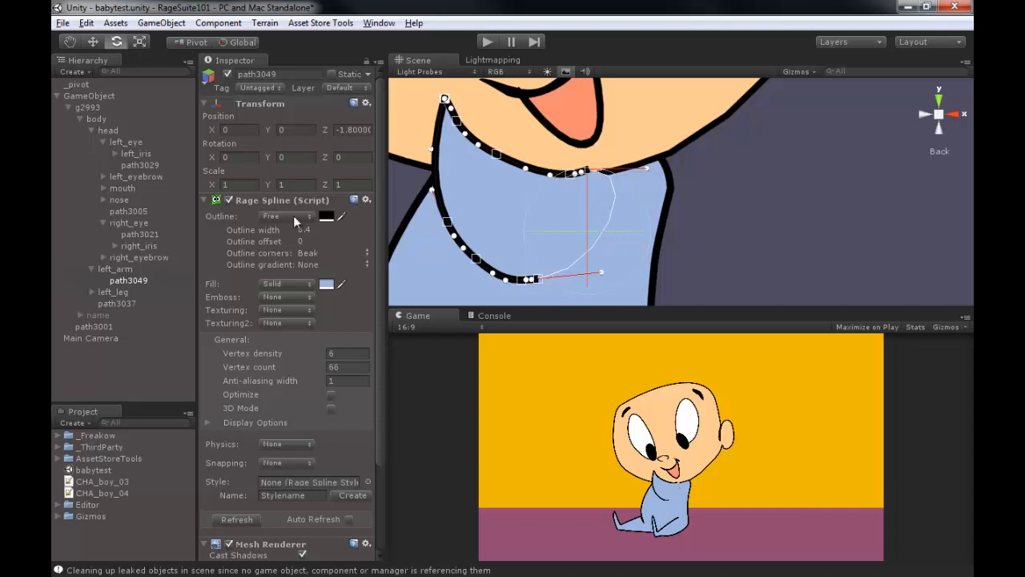
Step: Collapse the head and body groups in the object hierarchy
middle_click_drag(611, 223, 649, 232)
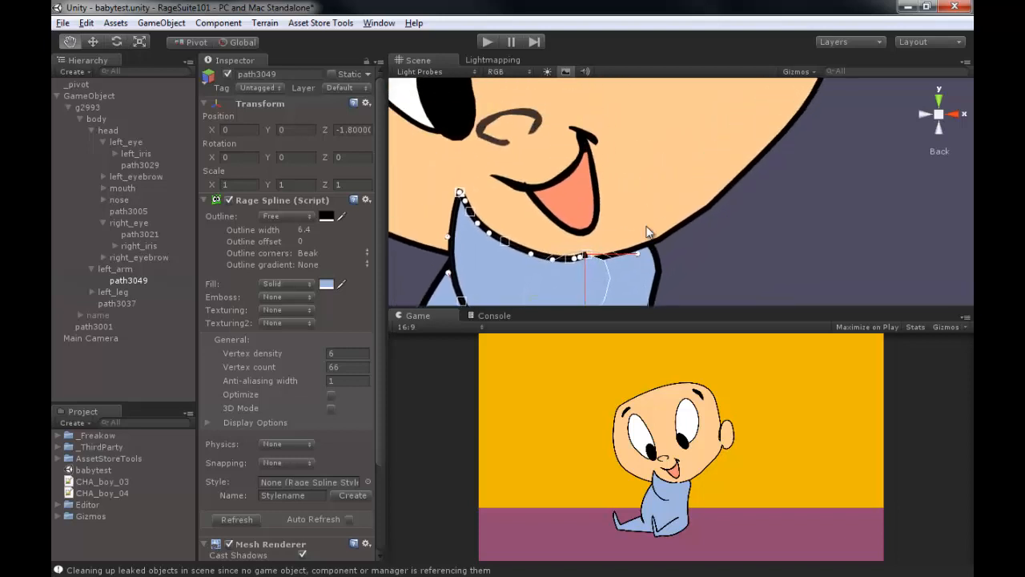
right_click_drag(646, 227, 480, 172, "alt")
middle_click_drag(654, 176, 643, 242)
right_click_drag(643, 242, 491, 203, "alt")
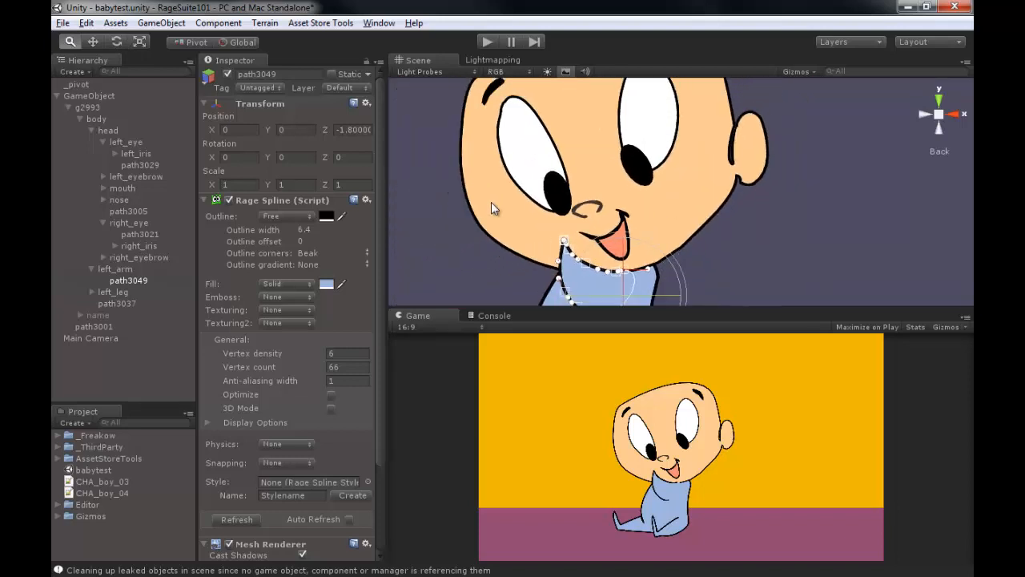
middle_click_drag(746, 292, 715, 207)
right_click_drag(715, 207, 583, 199, "alt")
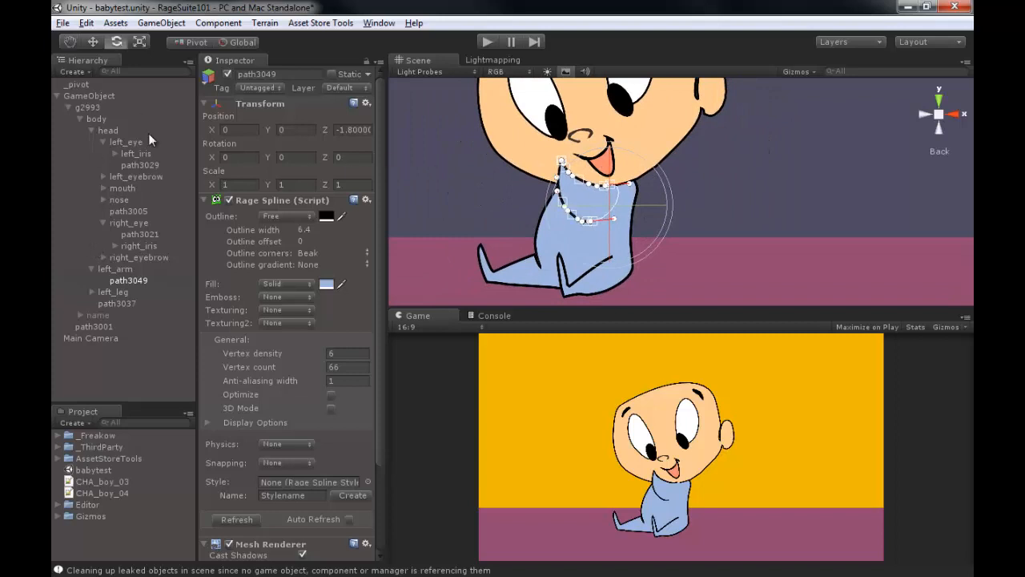
left_click(92, 129)
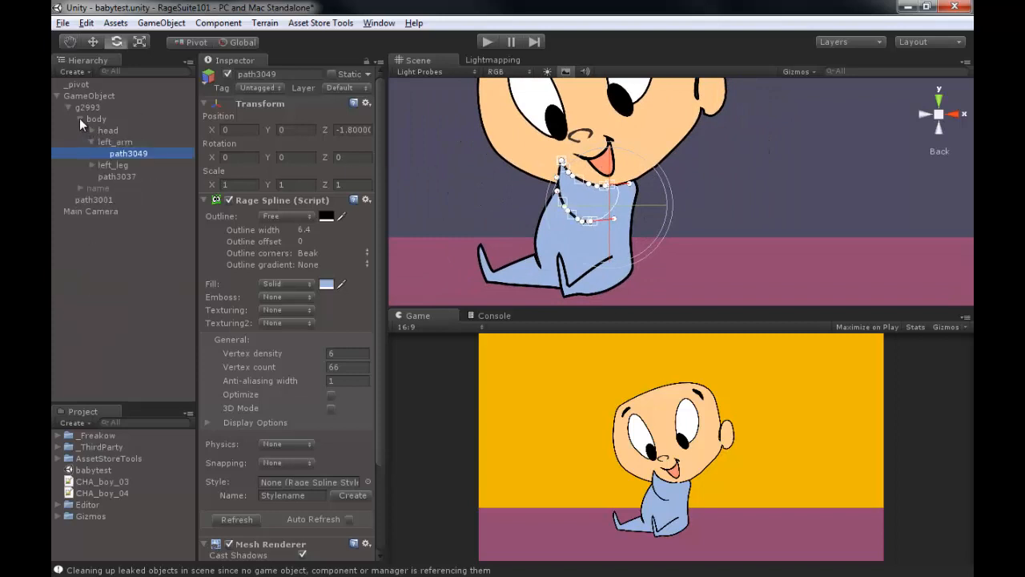
left_click(81, 119)
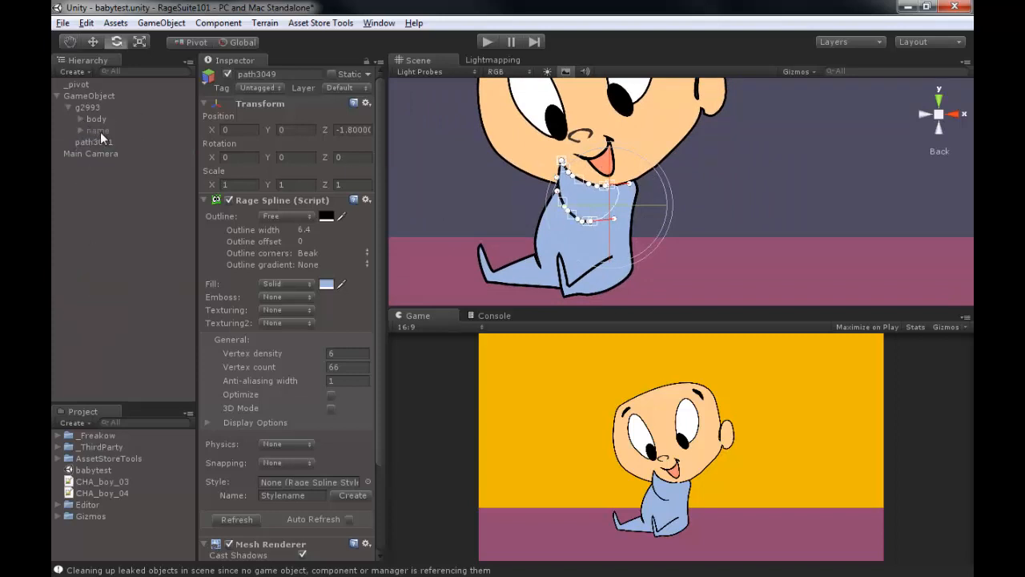
middle_click_drag(738, 177, 706, 187)
right_click_drag(707, 187, 712, 149, "alt")
middle_click_drag(711, 150, 761, 178)
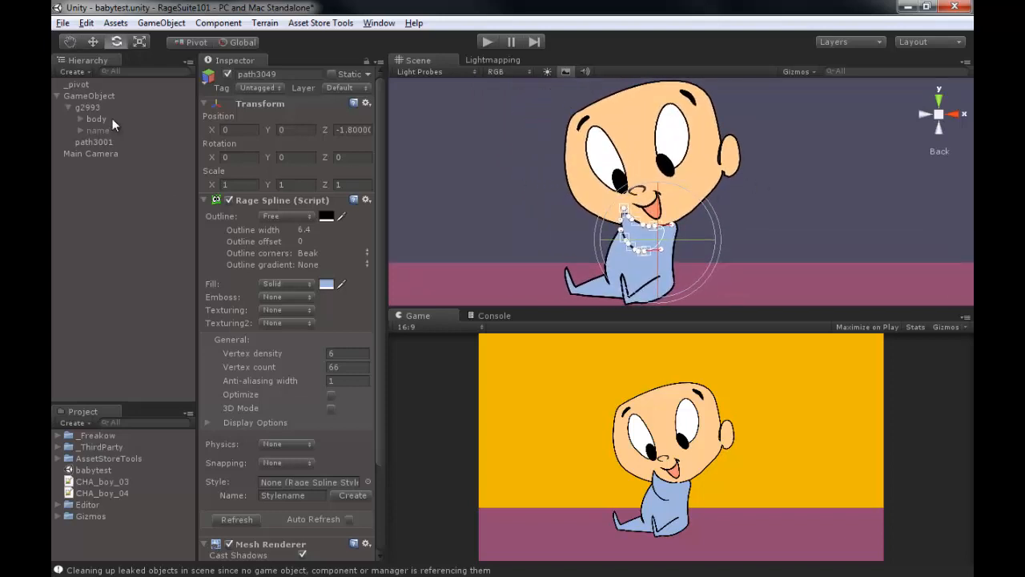
Step: Move the body and name groups out of g2993 so they sit directly under GameObject
left_click(96, 118)
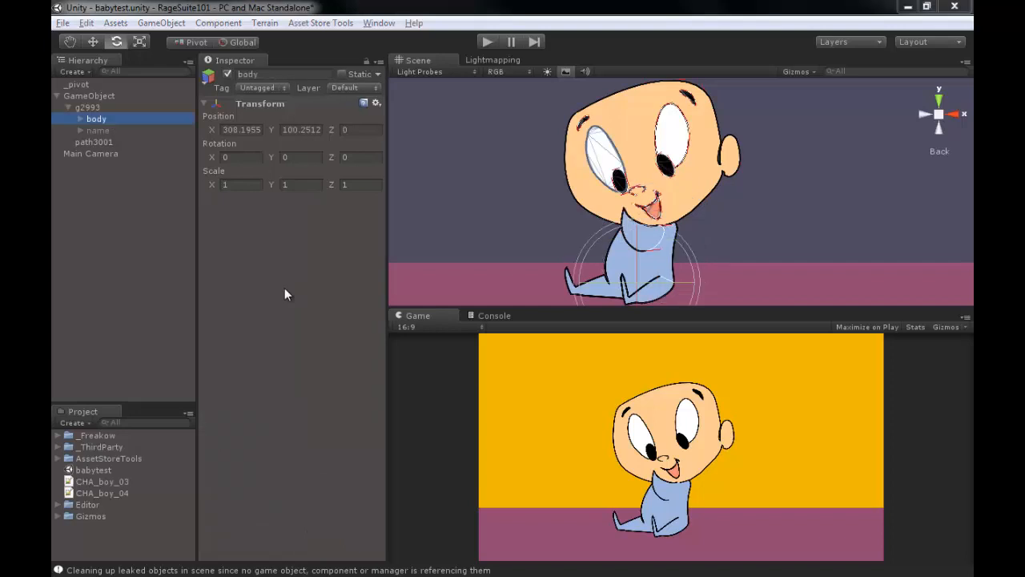
left_click(84, 107)
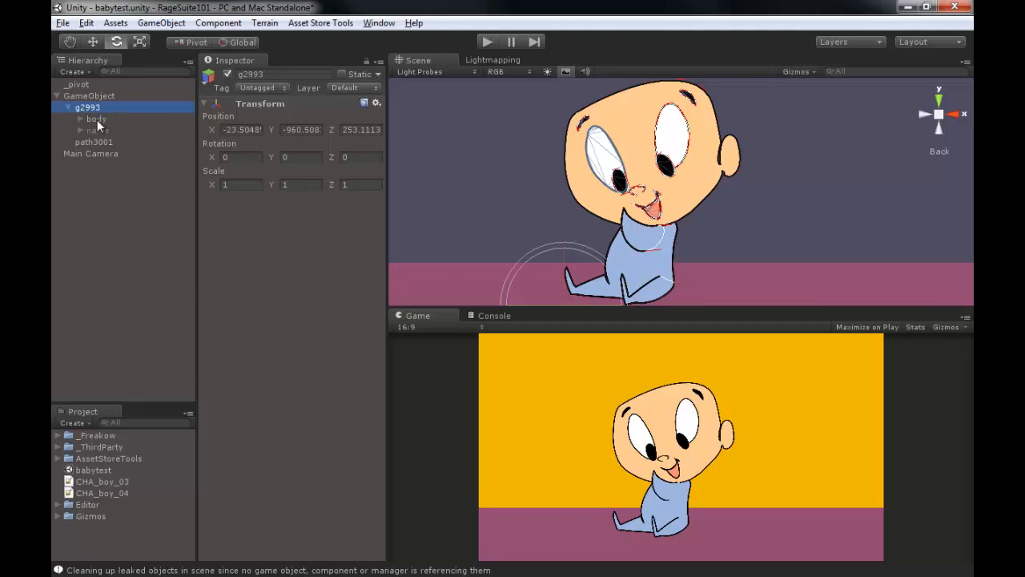
left_click(97, 120)
left_click(99, 132, "shift")
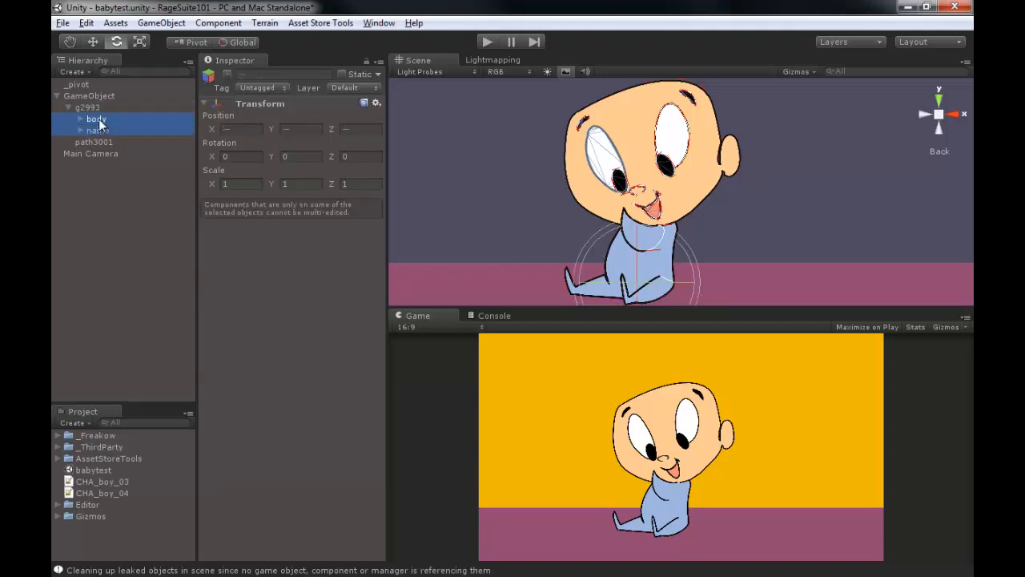
left_click_drag(99, 122, 89, 103)
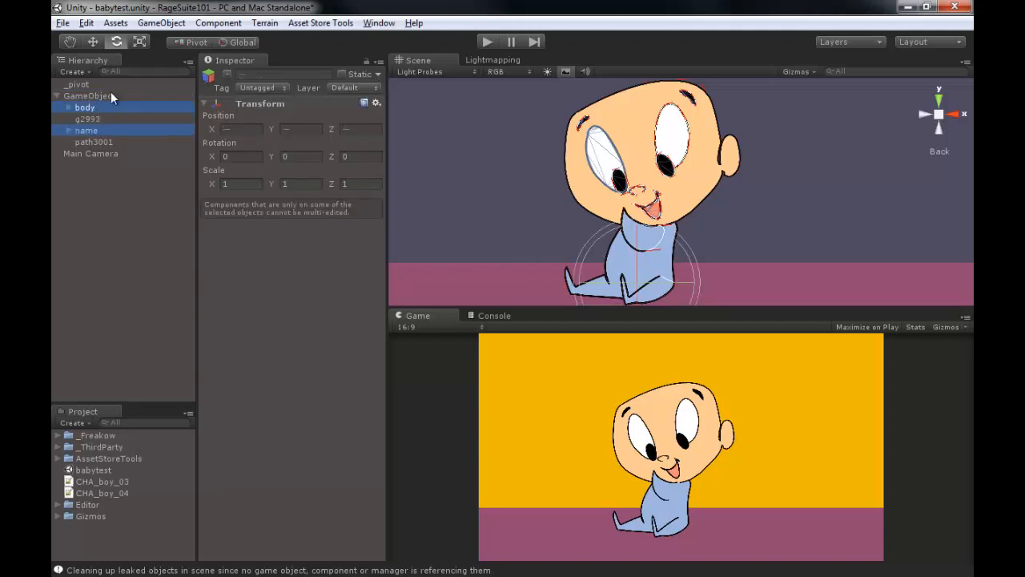
Step: Rename the g2993 object as ground
left_click(78, 130)
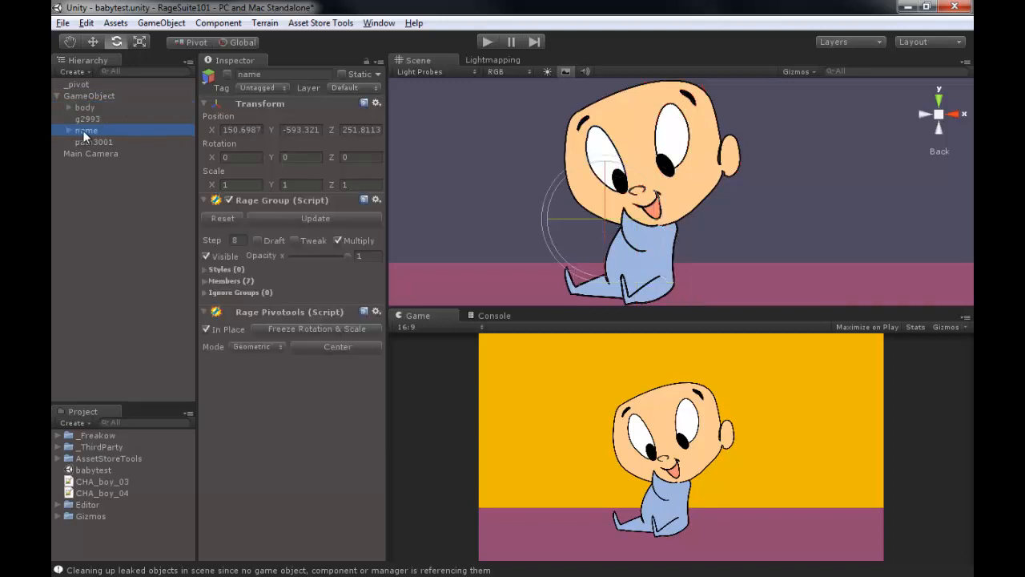
left_click(94, 119)
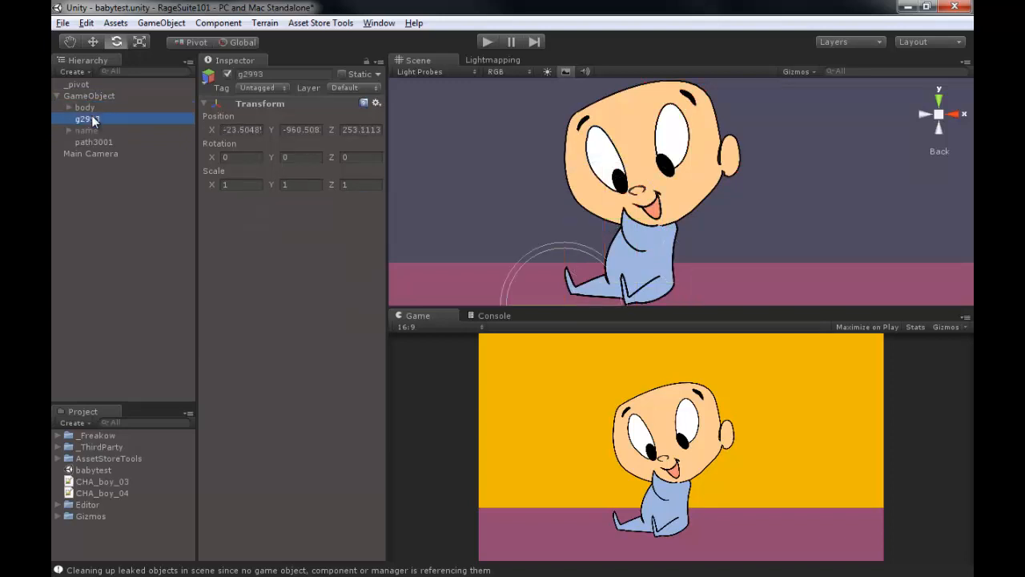
left_click(273, 73)
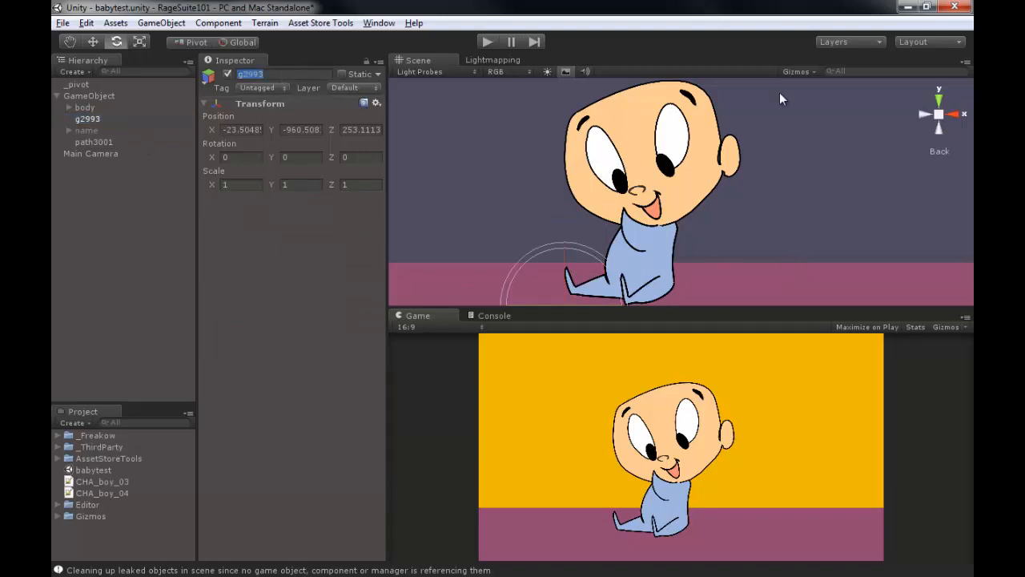
type("ground")
key("Return")
Step: Add a Rage Group component from RageTools to the body object
left_click(87, 109)
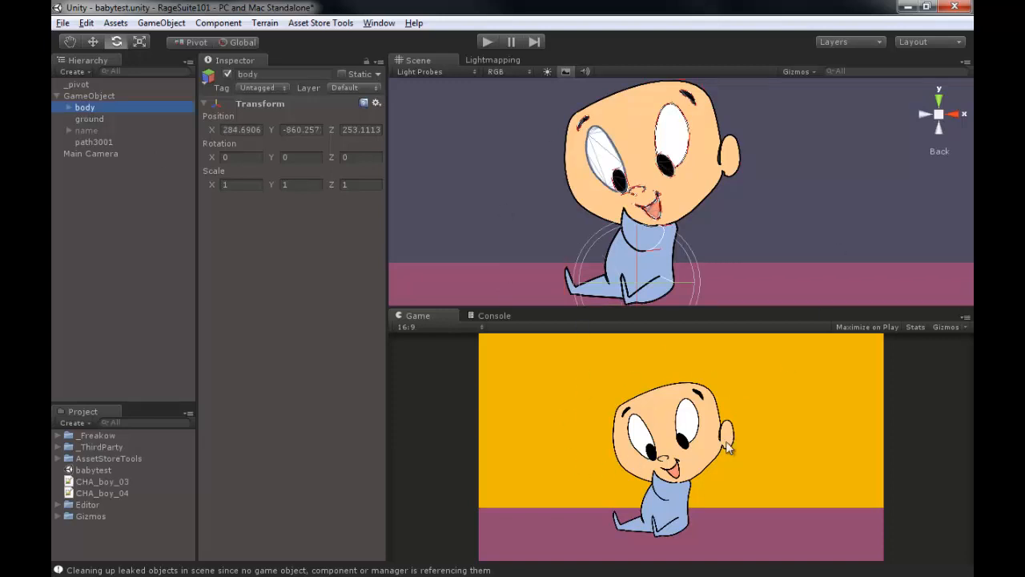
left_click(218, 23)
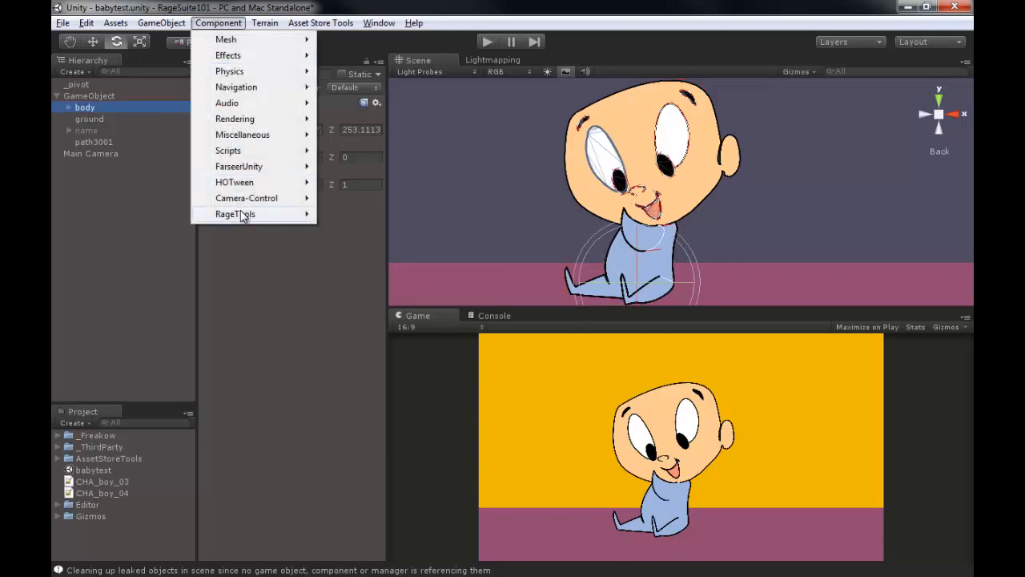
mouse_move(238, 212)
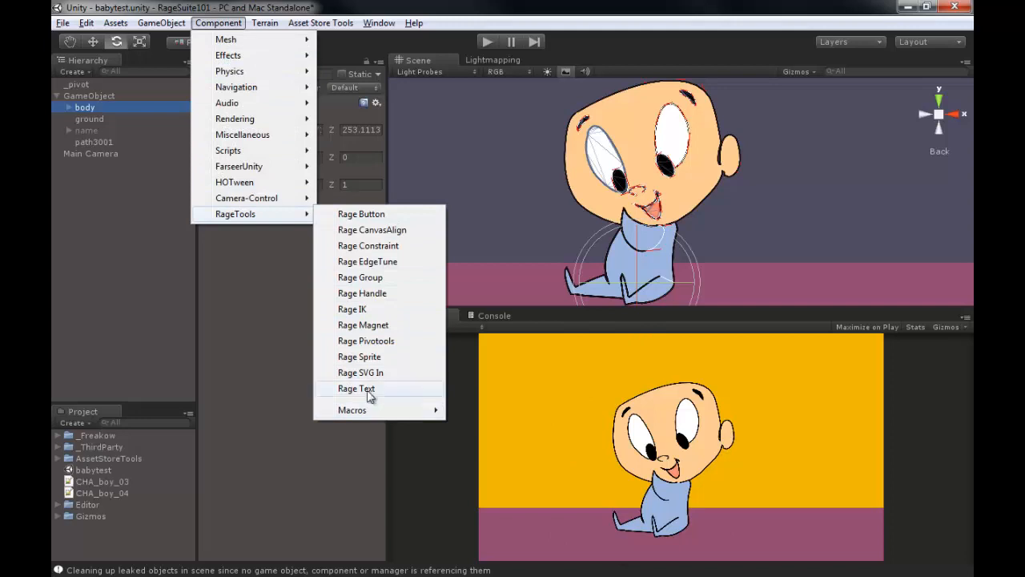
left_click(361, 277)
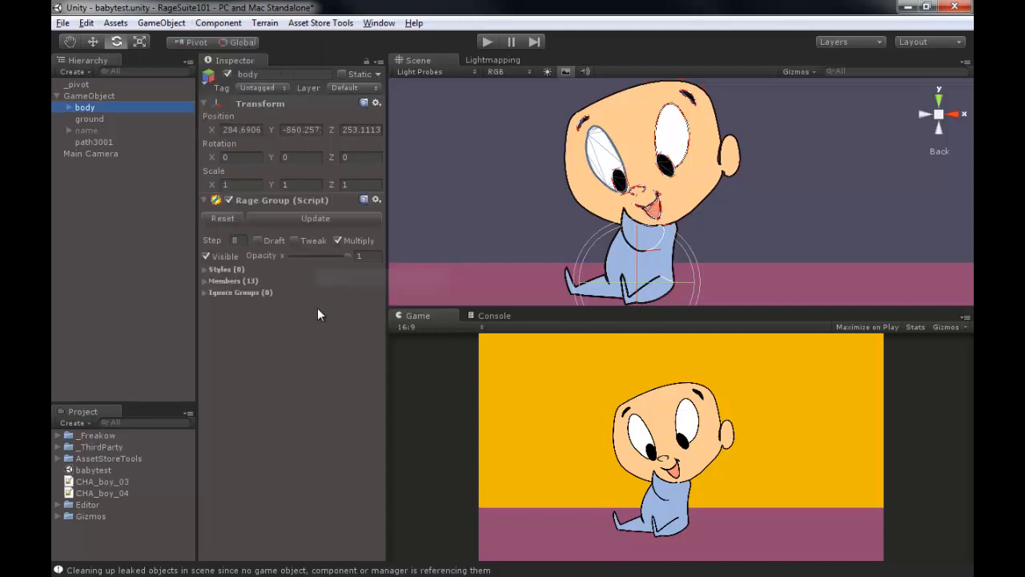
Step: Set the body Rage Group's AntiAlias multiplier to about 4.51 with Tweak enabled, and maximize the game view
left_click(295, 240)
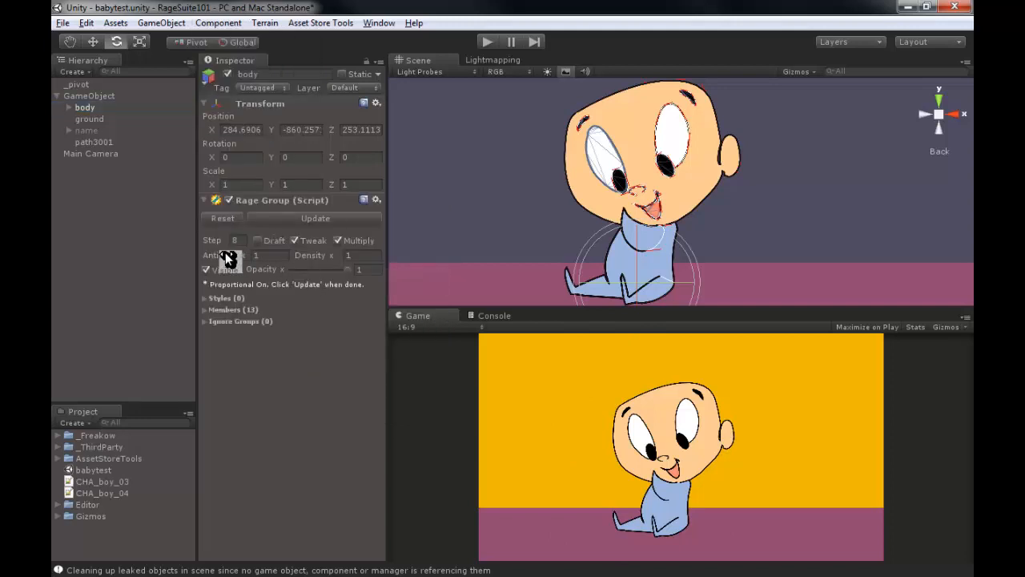
left_click_drag(225, 252, 313, 262)
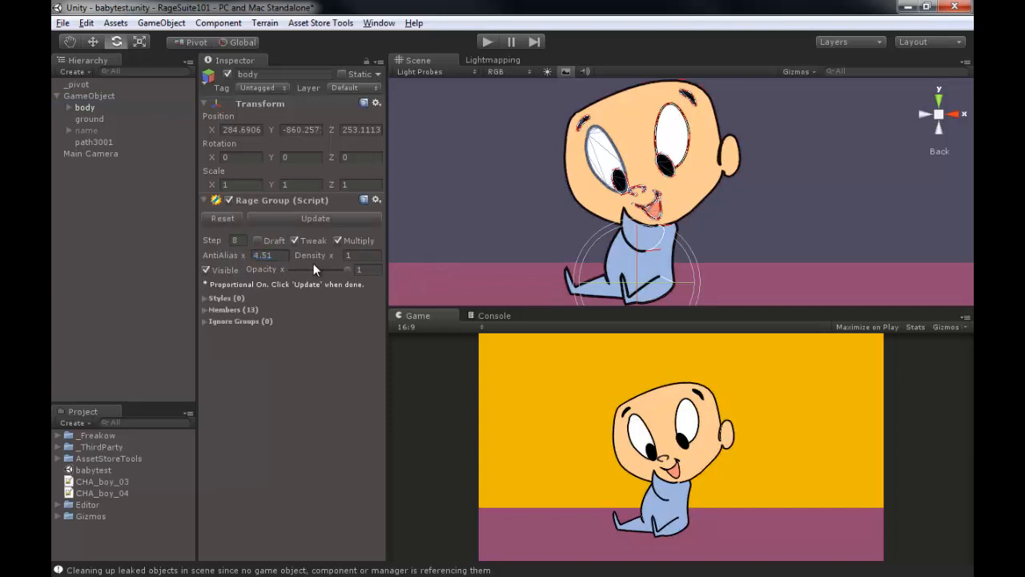
left_click(965, 317)
left_click(915, 333)
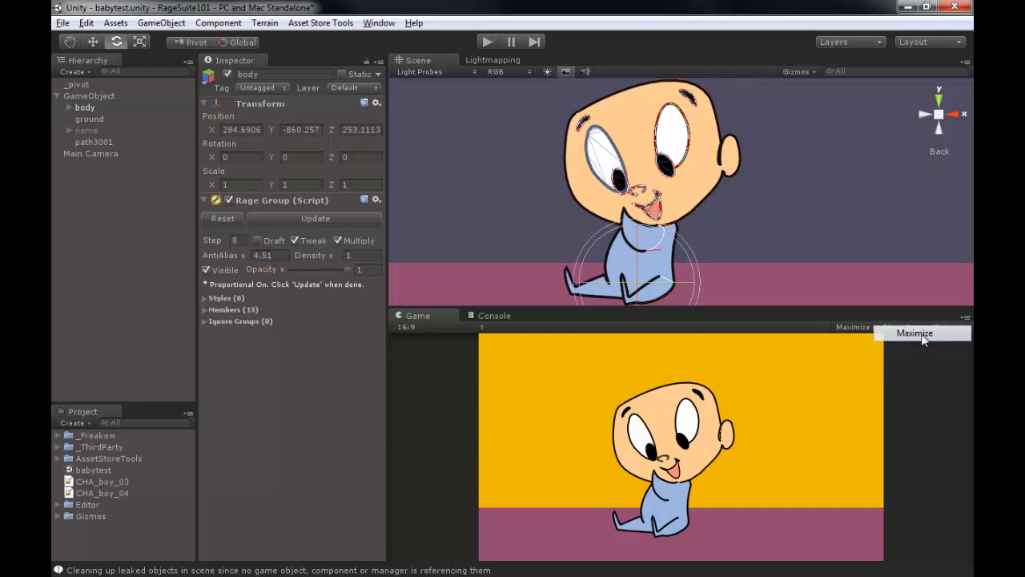
Step: Restore the game view to its docked size, turn off Tweak and remove the Rage Group component from body
left_click(964, 62)
left_click(951, 77)
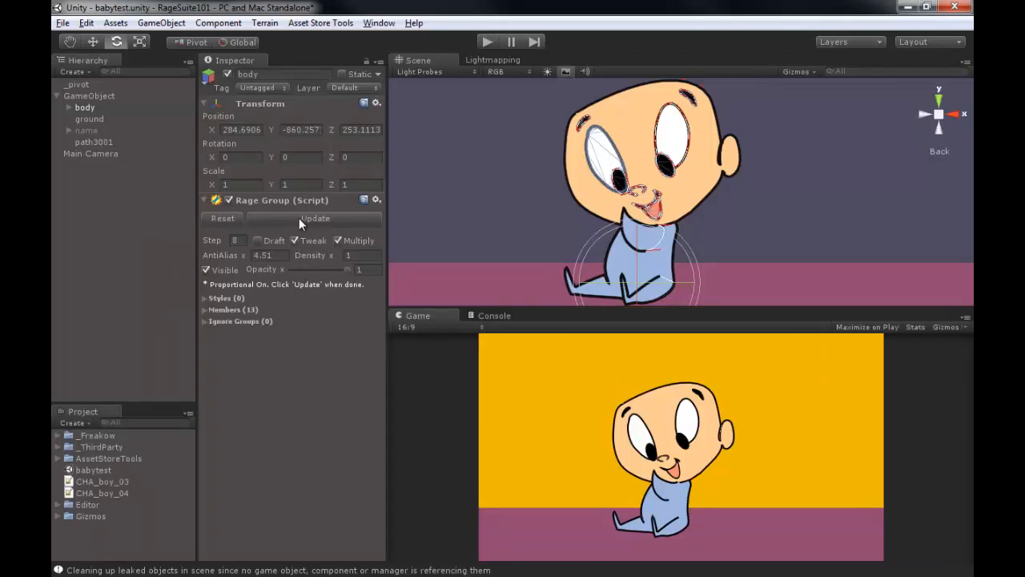
left_click(298, 241)
left_click(375, 200)
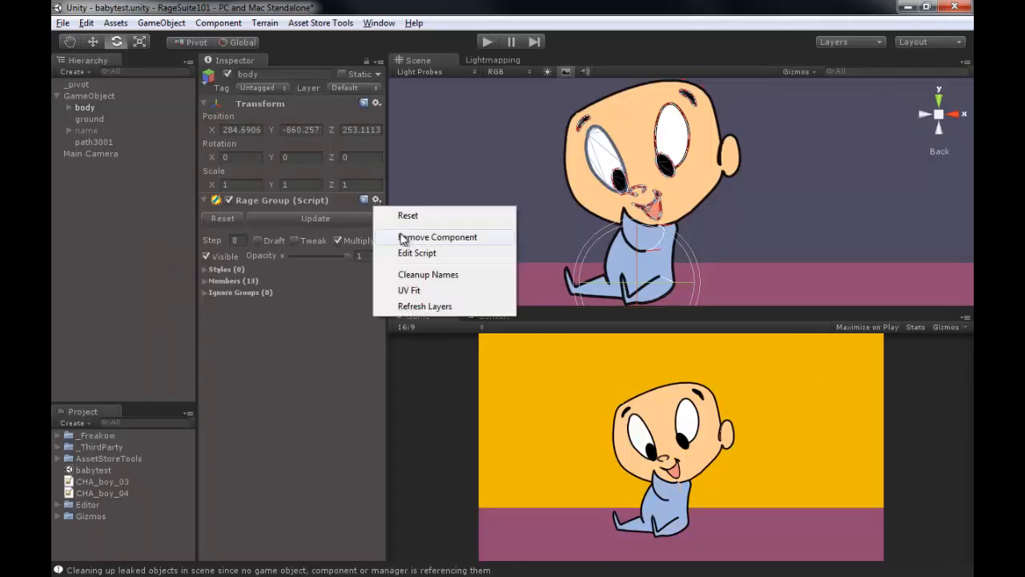
left_click(402, 238)
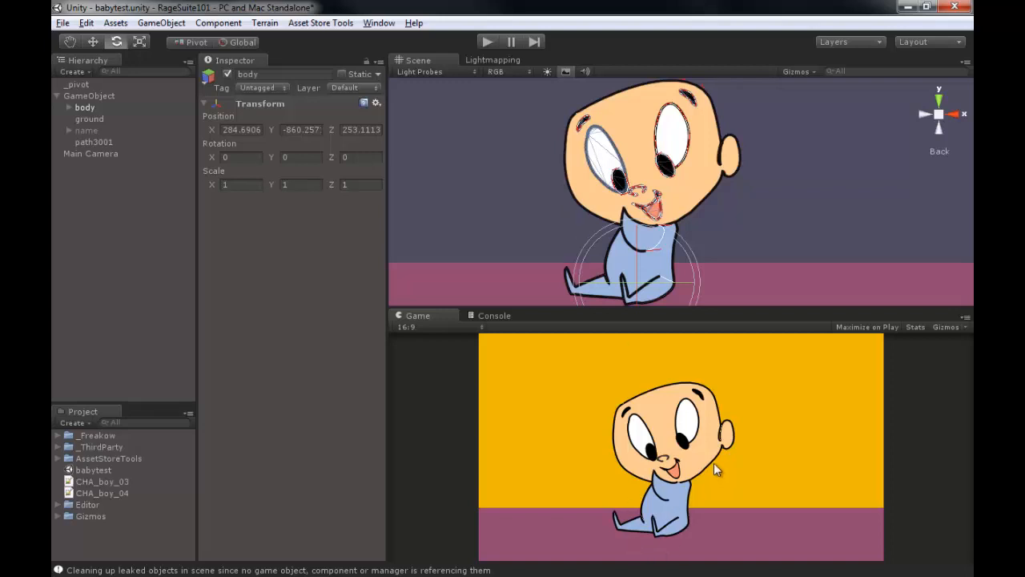
Step: Set the material shader of the body shape path3037 to RageSpline/Basic
middle_click_drag(638, 241, 654, 136)
scroll(553, 183, "up", 10)
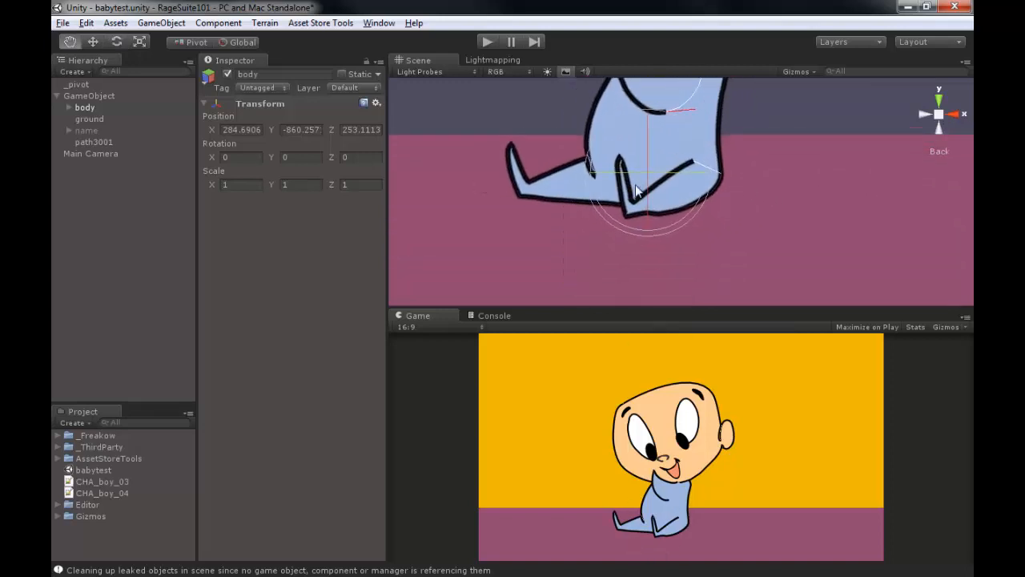
middle_click_drag(545, 162, 573, 189)
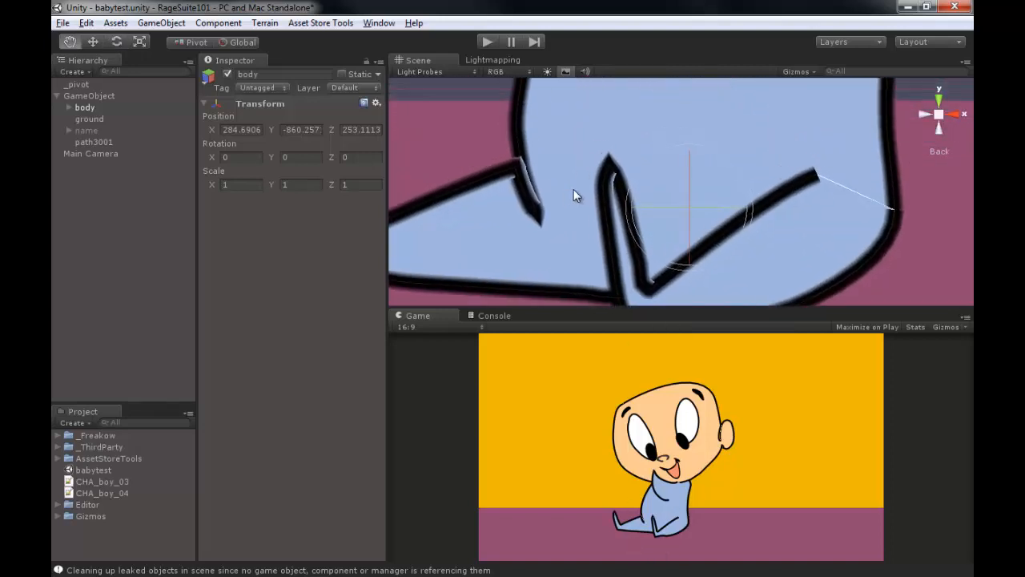
left_click(574, 189)
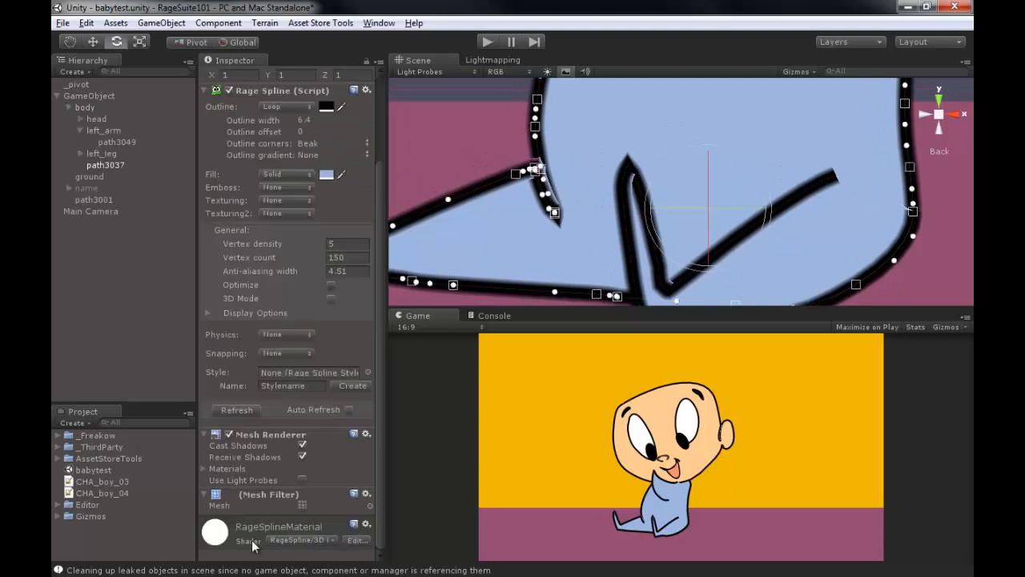
left_click(307, 540)
mouse_move(312, 541)
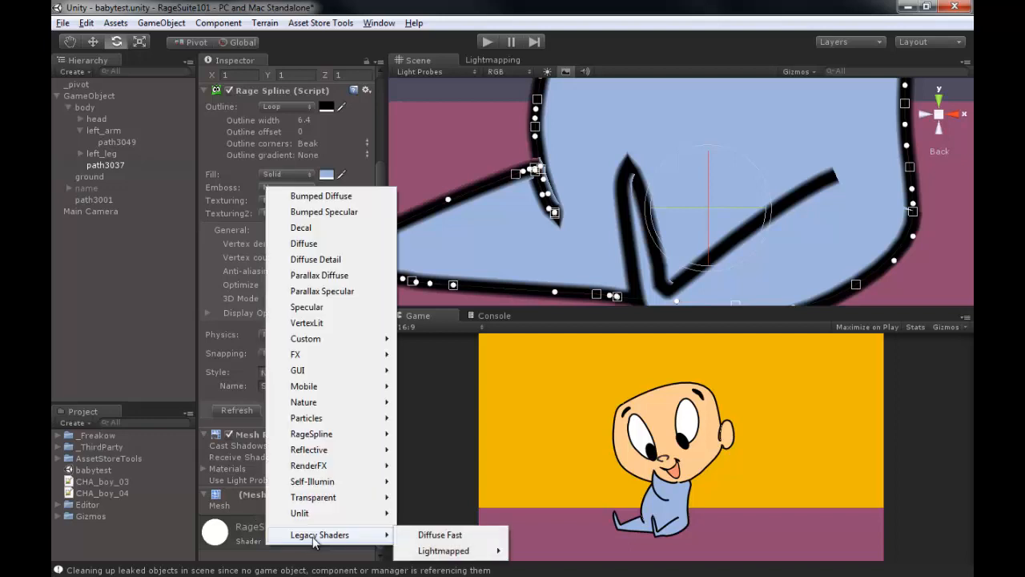
mouse_move(320, 433)
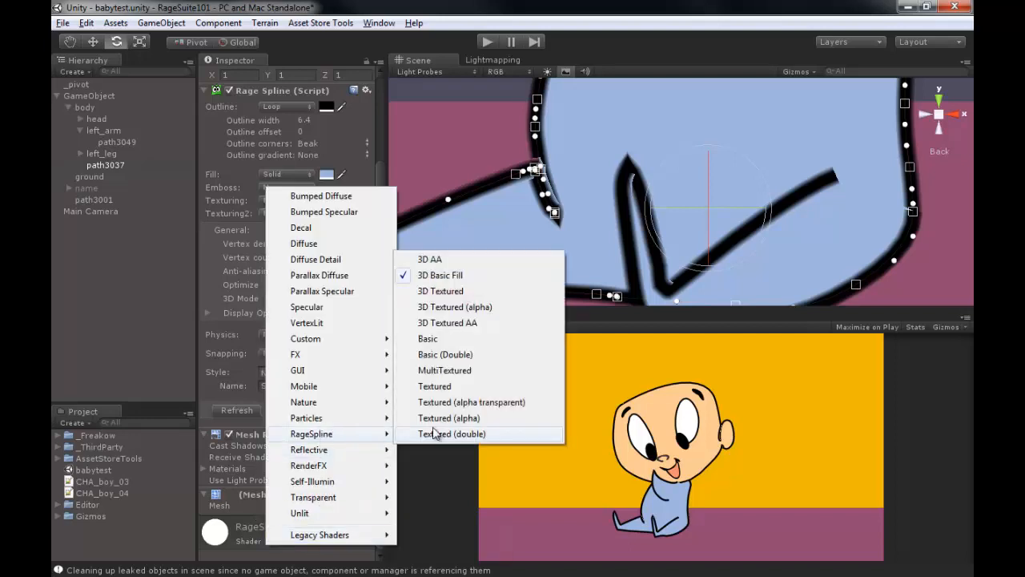
left_click(438, 338)
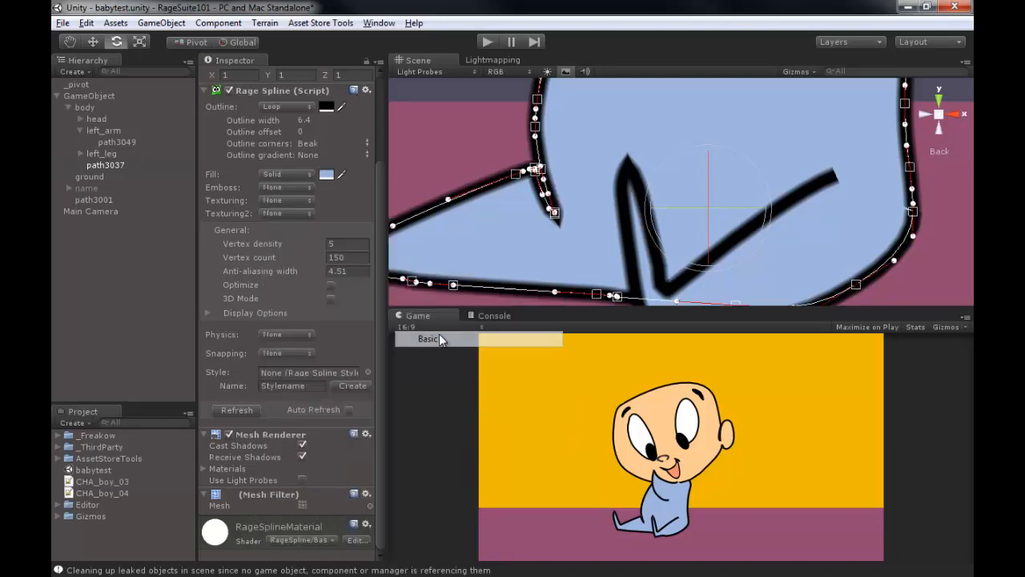
Step: Examine the baby's body, neck and head outlines in the scene, inspecting the head shape path3005 as well
middle_click_drag(641, 122, 615, 253)
middle_click_drag(688, 115, 563, 293)
middle_click_drag(678, 198, 628, 243)
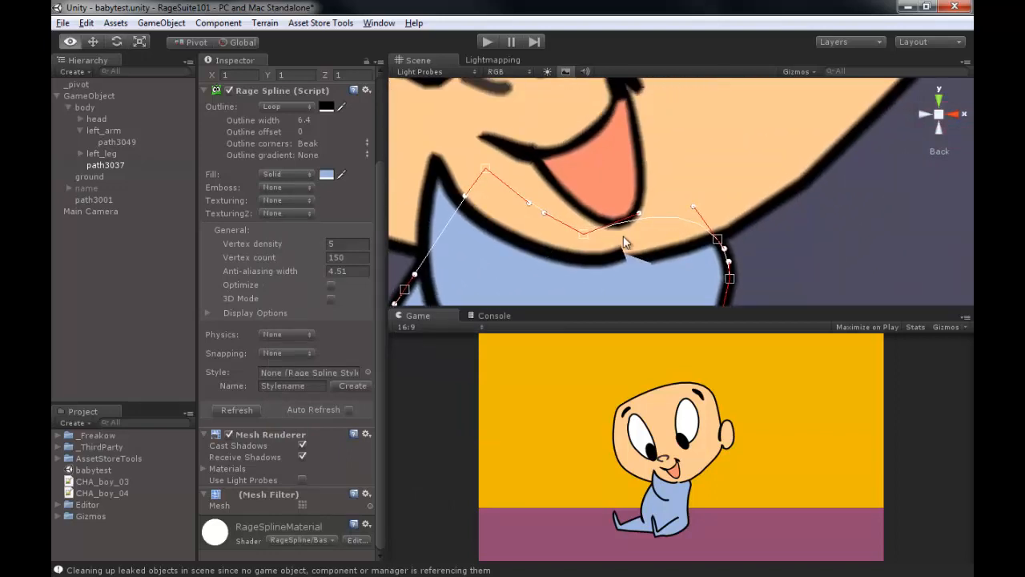
right_click_drag(745, 221, 437, 165, "alt")
middle_click_drag(753, 289, 750, 175)
right_click_drag(751, 175, 505, 173, "alt")
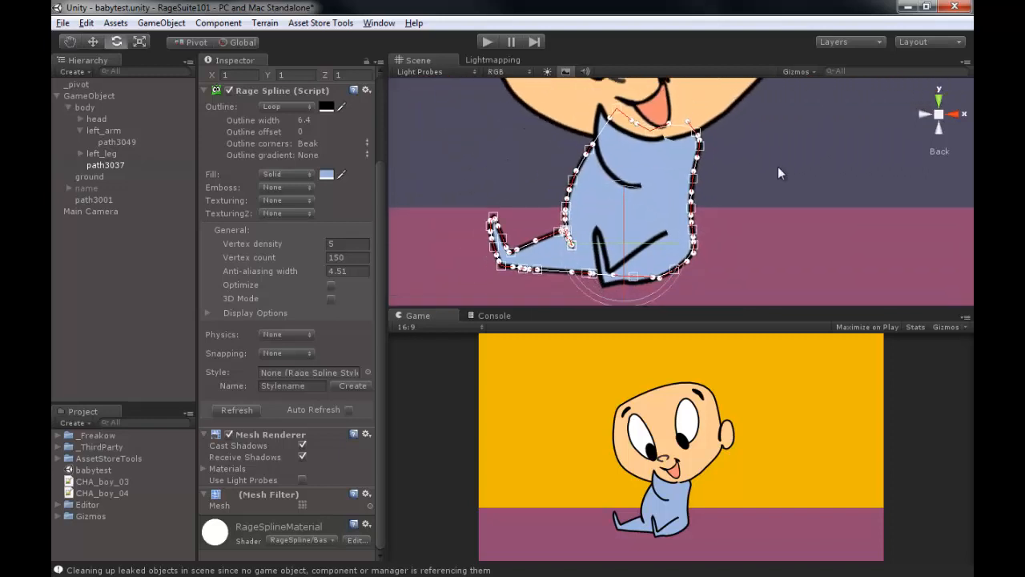
left_click(777, 167)
middle_click_drag(665, 168, 651, 262)
scroll(651, 262, "down", 6)
left_click(718, 142)
middle_click_drag(751, 219, 791, 182)
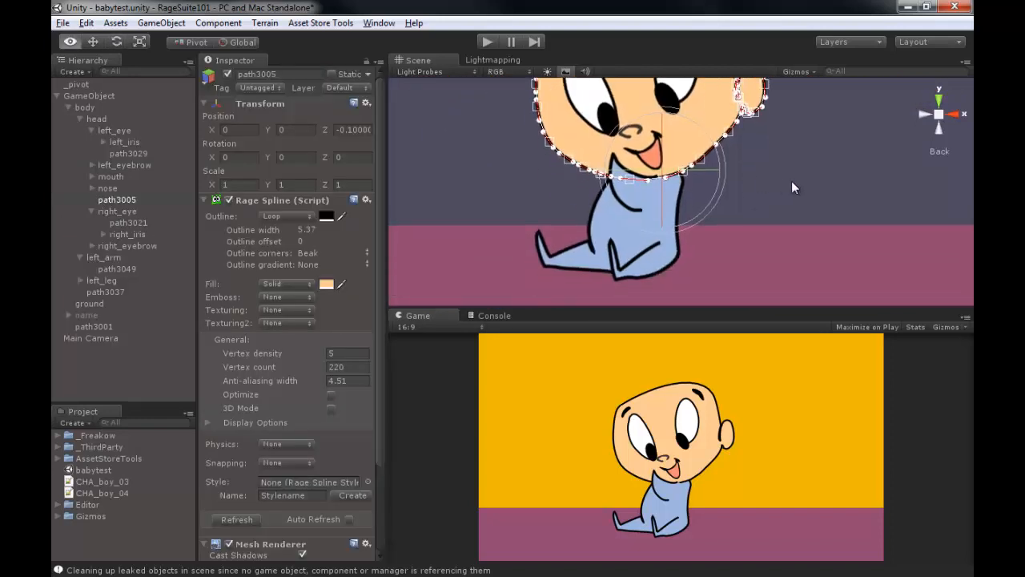
right_click_drag(792, 182, 556, 148, "alt")
middle_click_drag(556, 148, 513, 199)
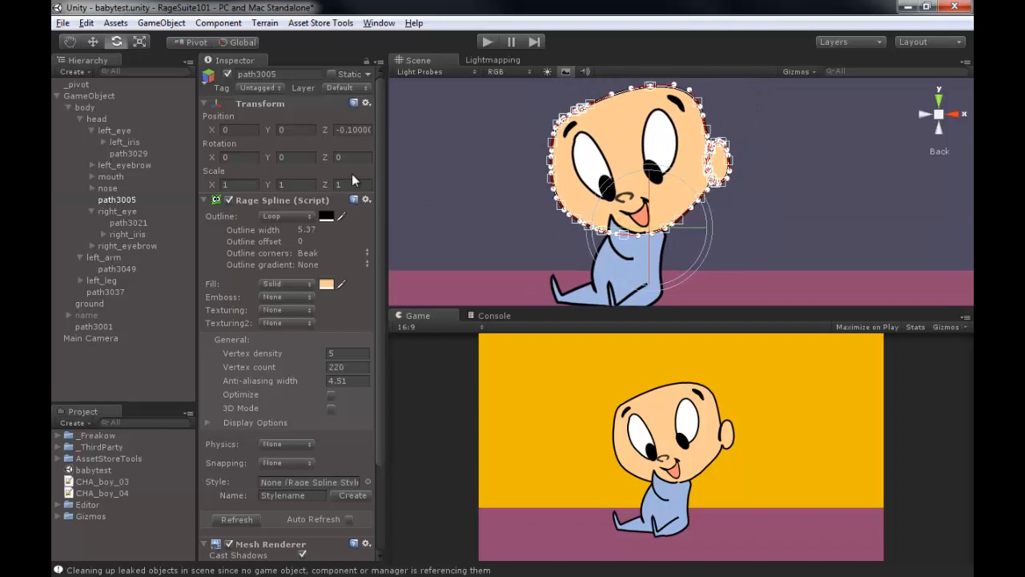
Step: Open the Animation window for the body object and dock it beside the Console
left_click(83, 106)
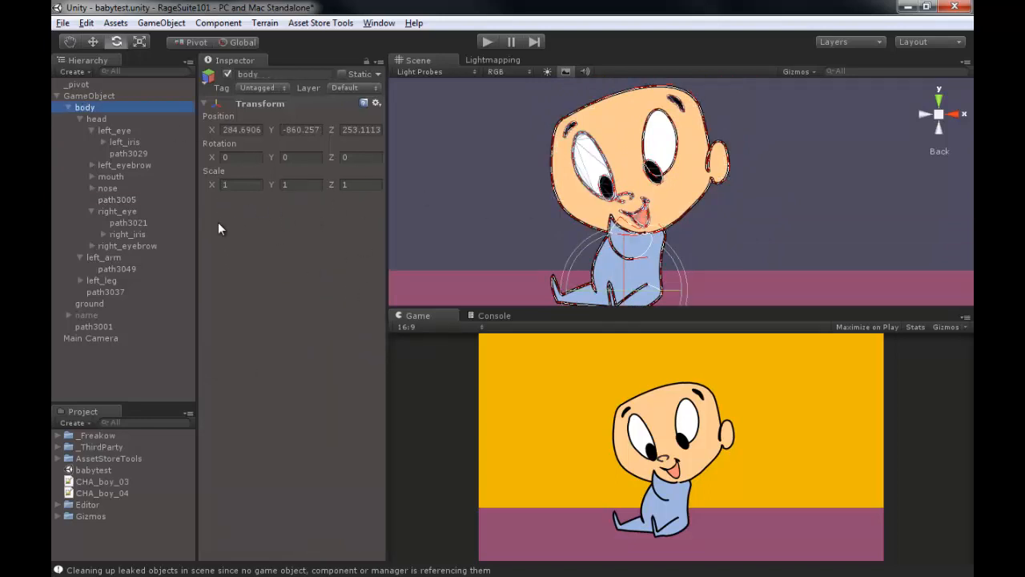
left_click(378, 22)
left_click(403, 199)
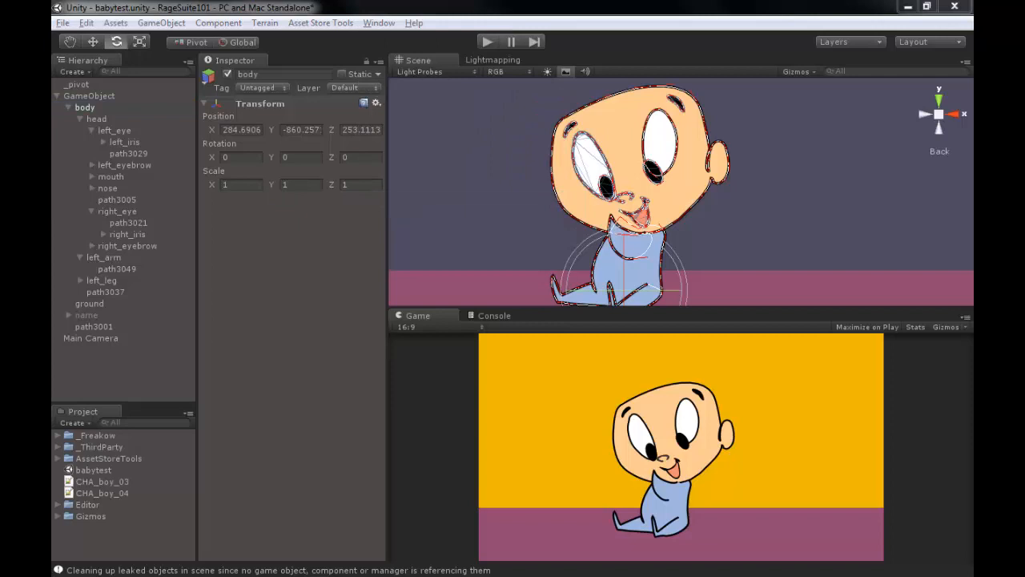
left_click_drag(483, 303, 757, 344)
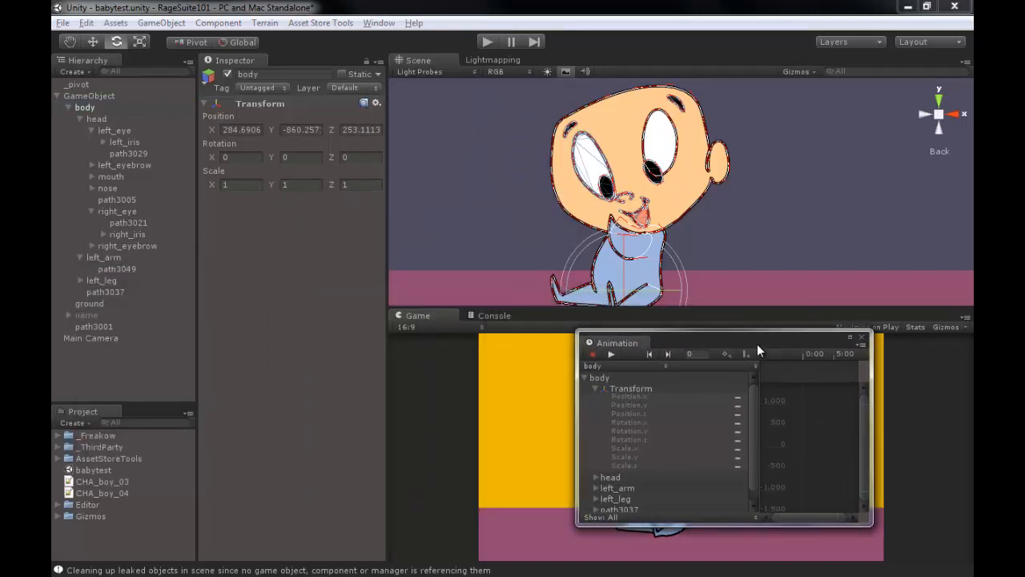
left_click_drag(616, 340, 547, 324)
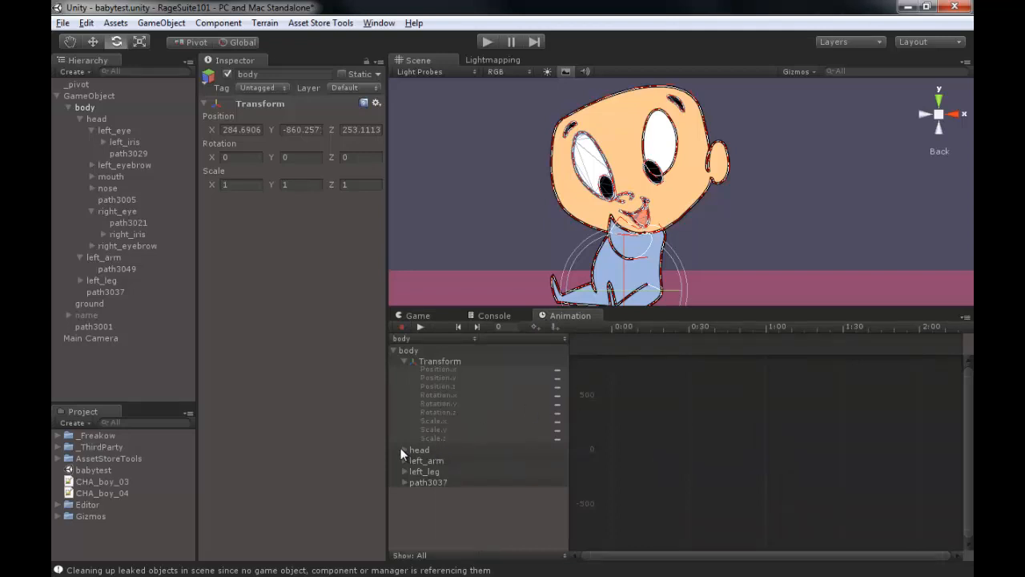
Step: Examine the animatable Rage Spline properties of path3061 inside head, left_eye and left_iris in the Animation window
left_click(404, 449)
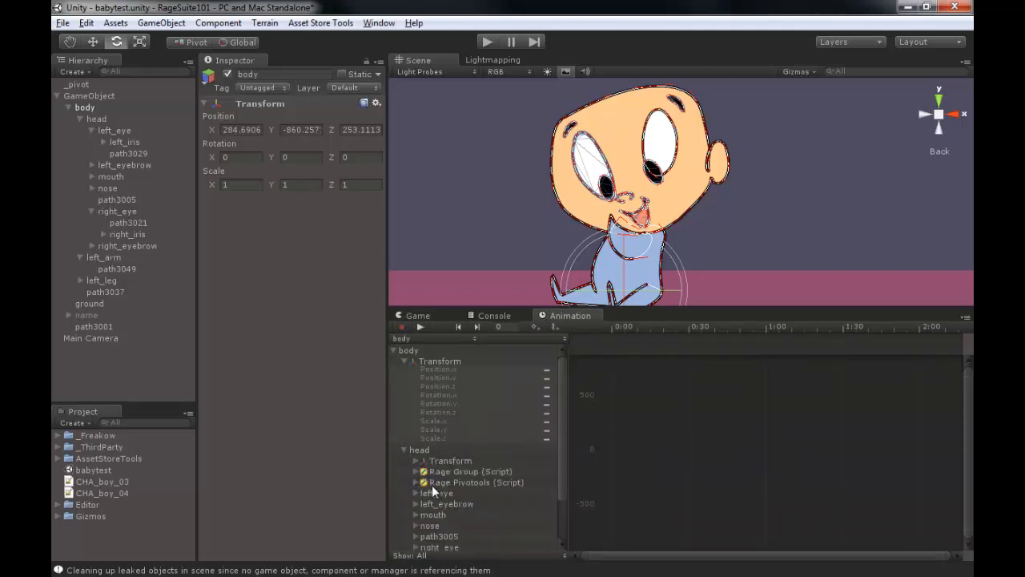
scroll(433, 461, "down", 3)
left_click(416, 438)
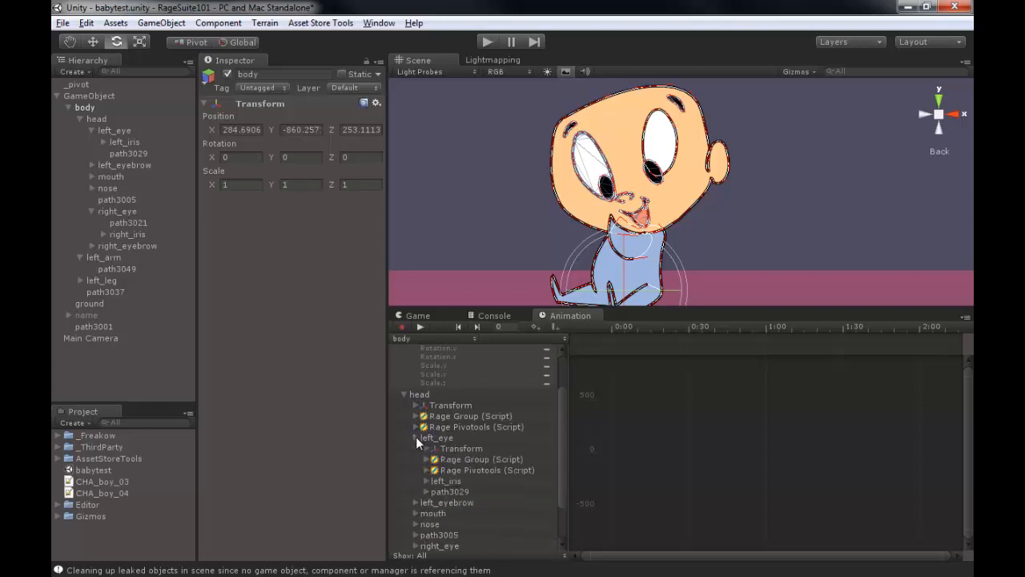
left_click(426, 480)
left_click(437, 502)
scroll(444, 480, "down", 5)
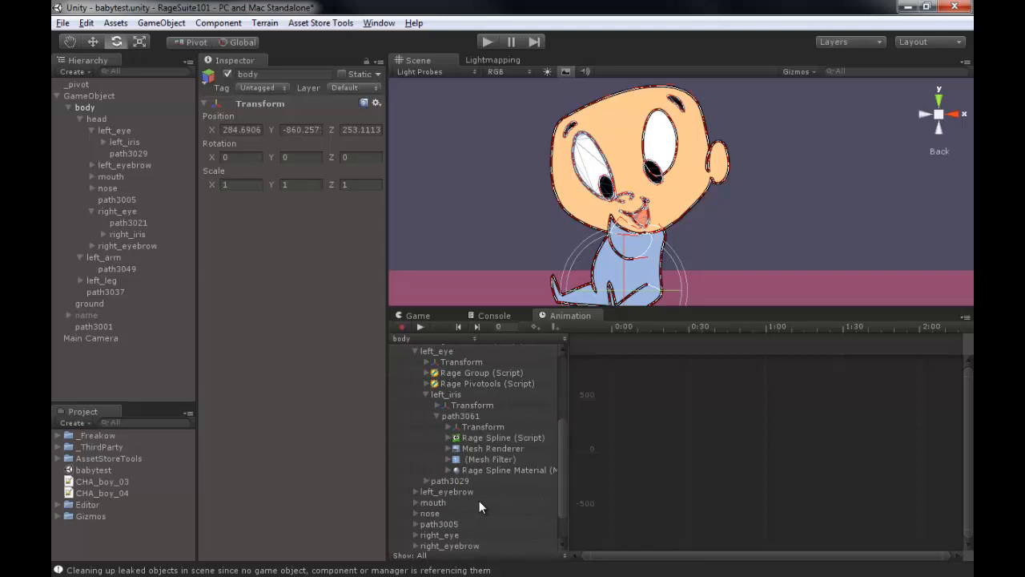
left_click(449, 437)
scroll(498, 446, "down", 10)
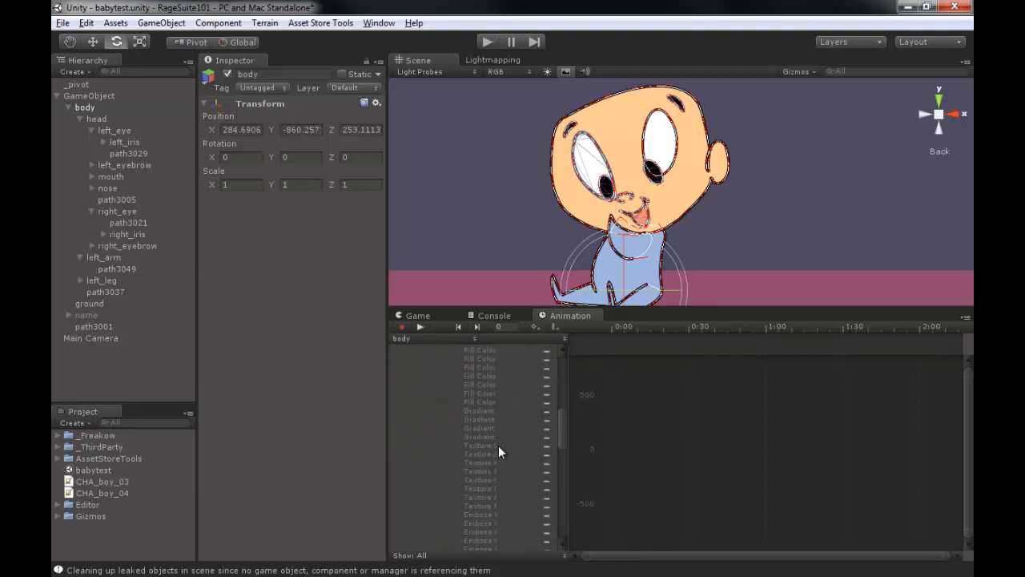
scroll(498, 445, "down", 10)
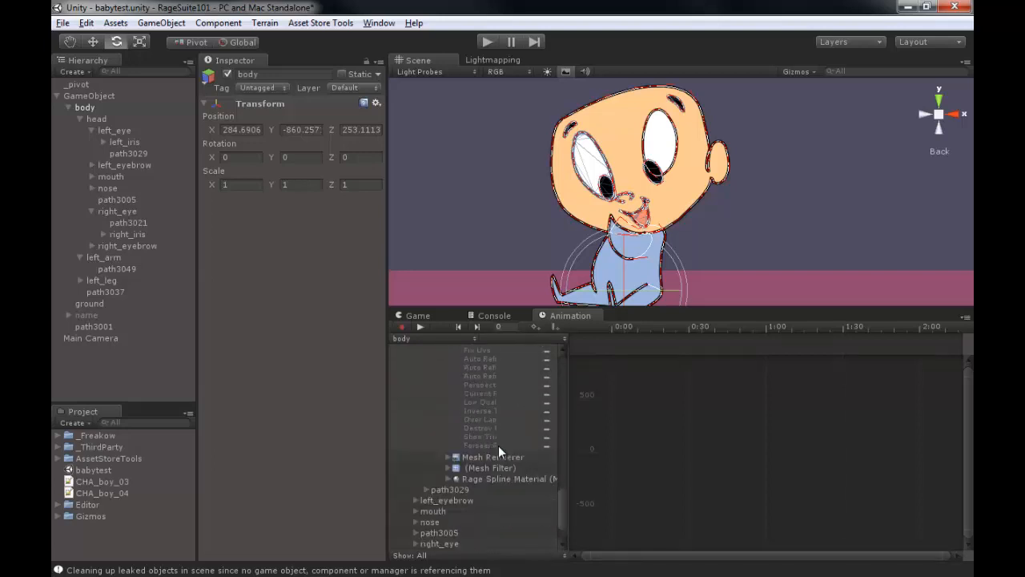
scroll(496, 433, "up", 20)
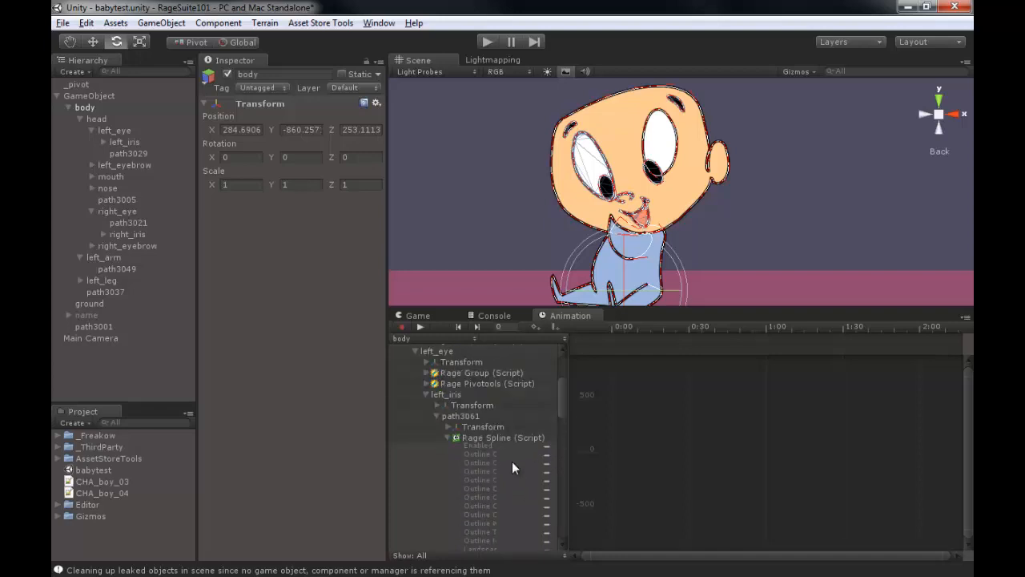
Step: Collapse path3061, left_iris and left_eye in the Animation window's property tree
scroll(507, 466, "up", 3)
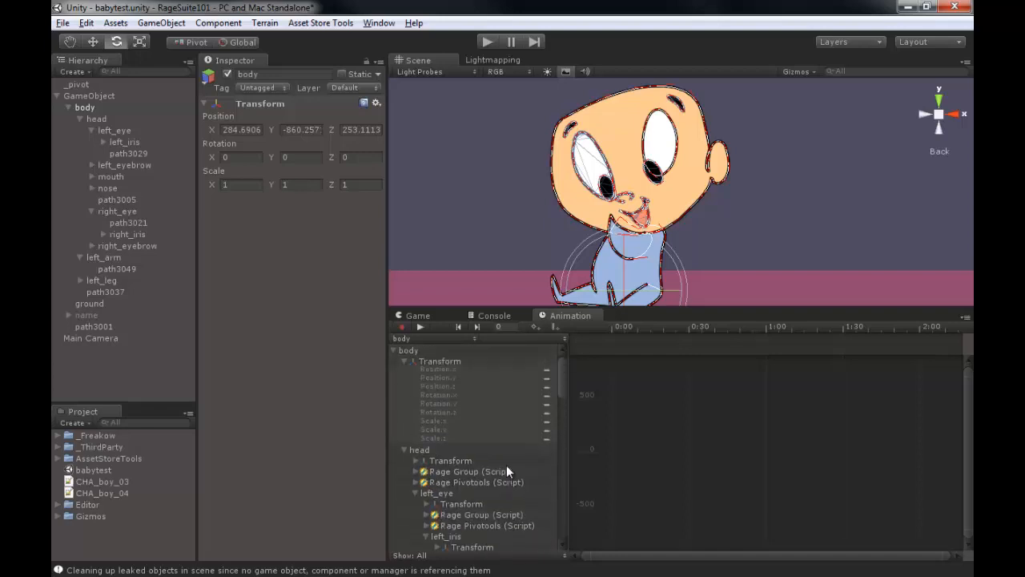
scroll(507, 466, "down", 2)
left_click(438, 471)
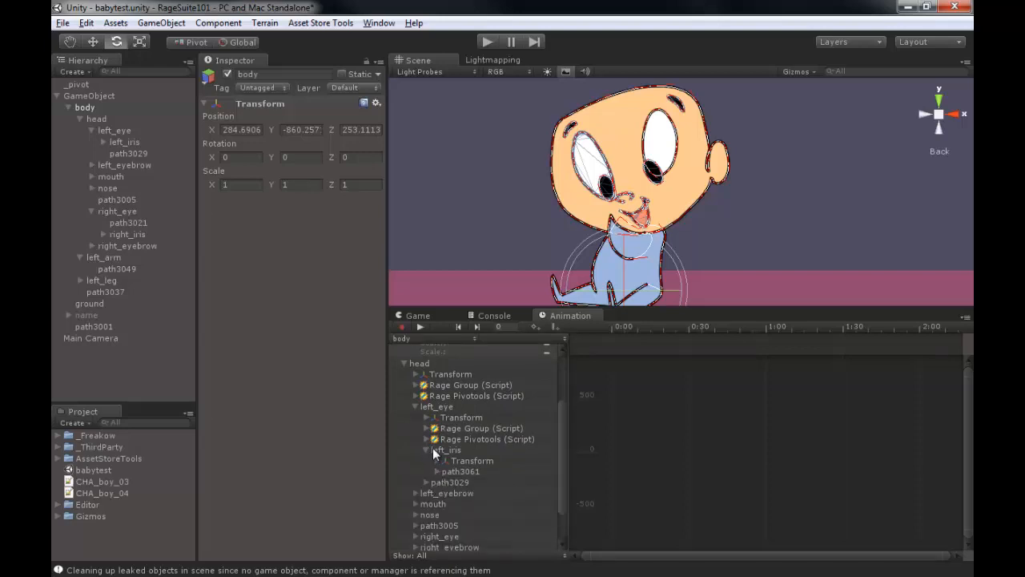
left_click(427, 449)
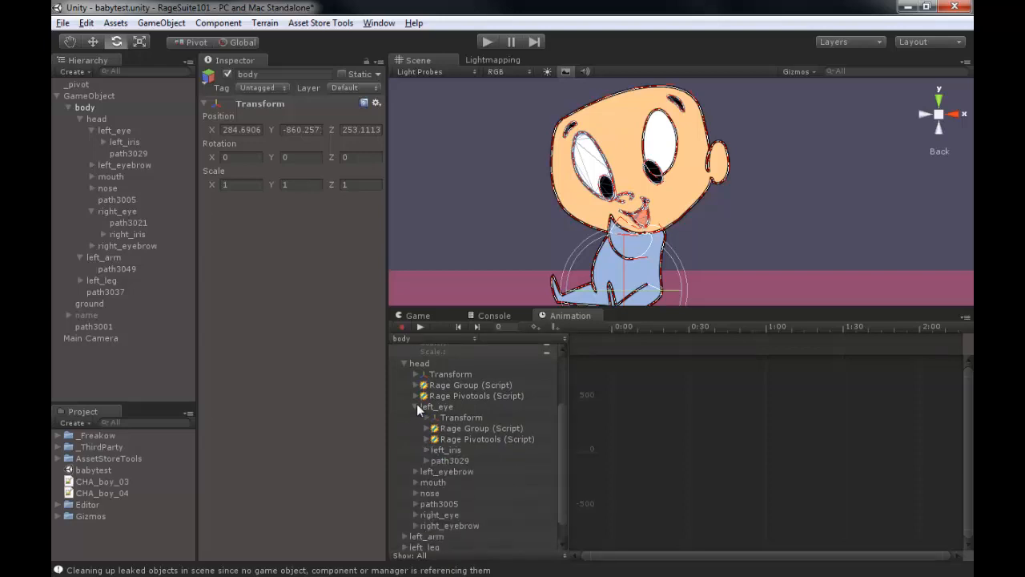
left_click(416, 407)
scroll(425, 416, "up", 2)
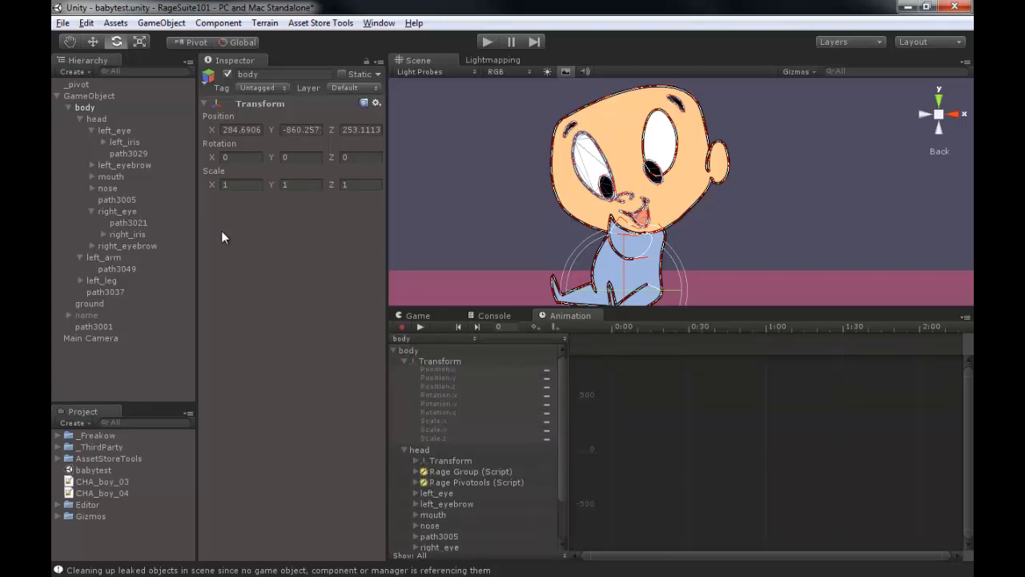
Step: Create controllers for the head, left_arm and left_leg groups with the RageConstraint - Create Controller macro
left_click(103, 120)
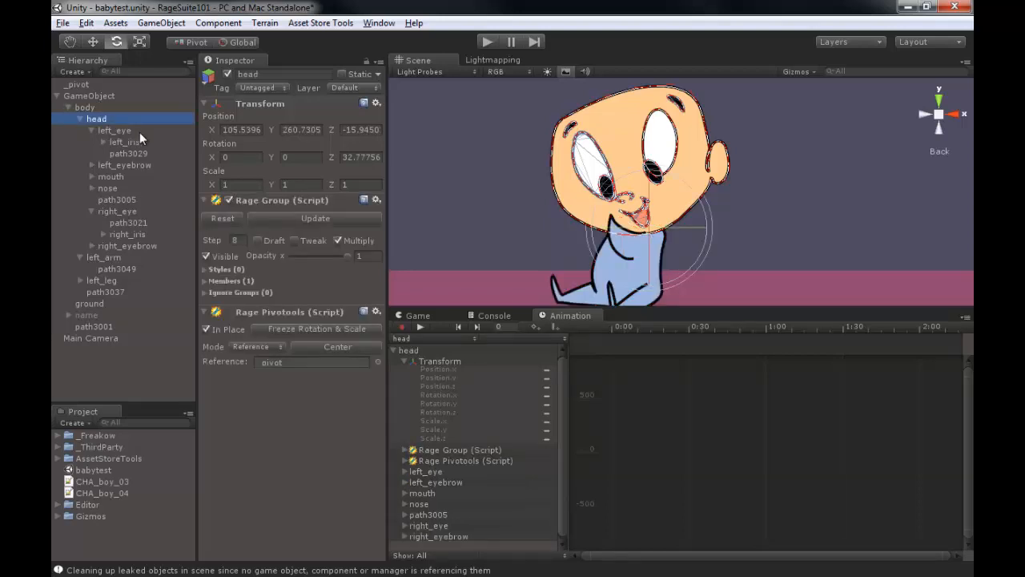
left_click(92, 131)
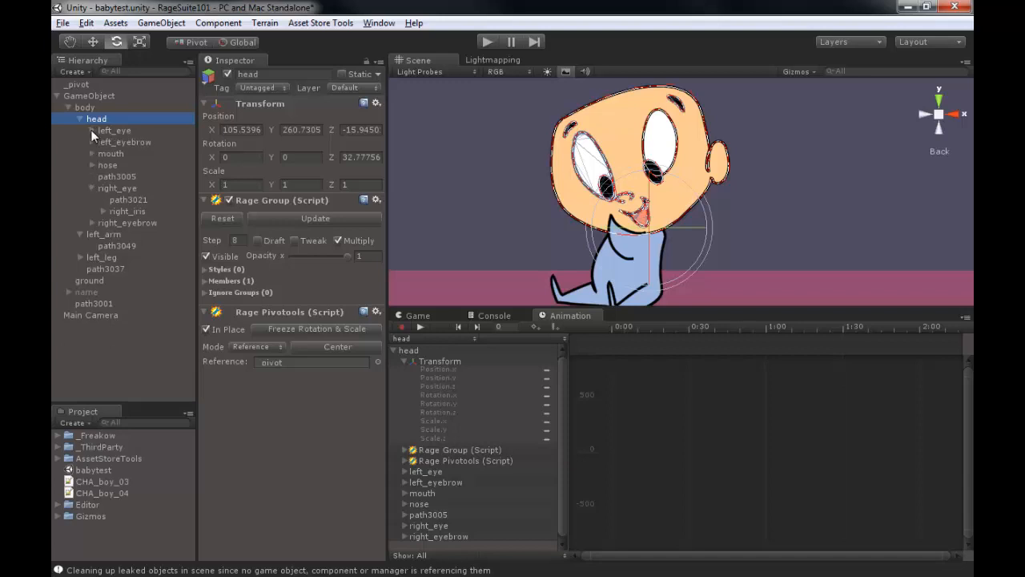
left_click(110, 232, "ctrl")
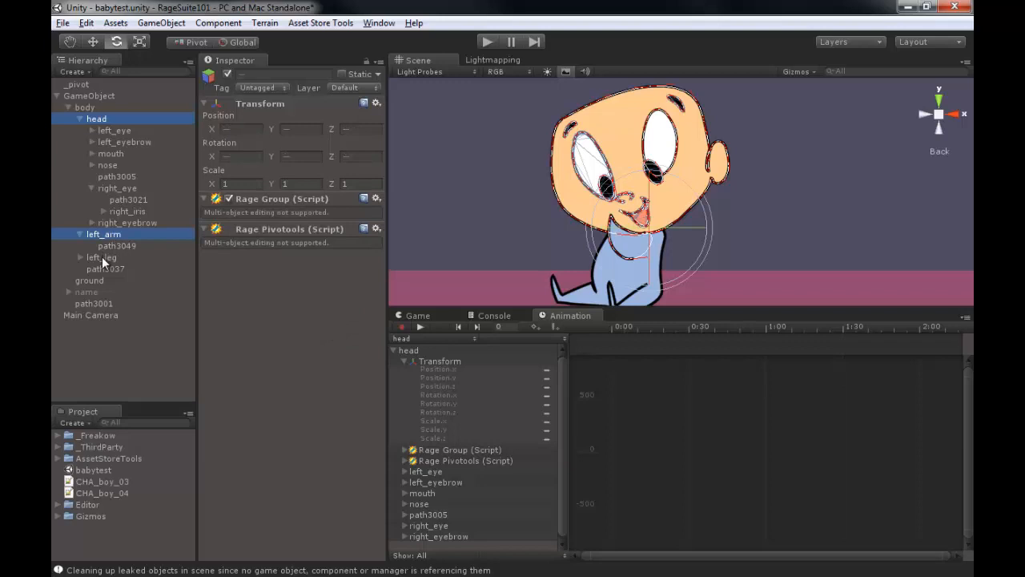
left_click(101, 256, "ctrl")
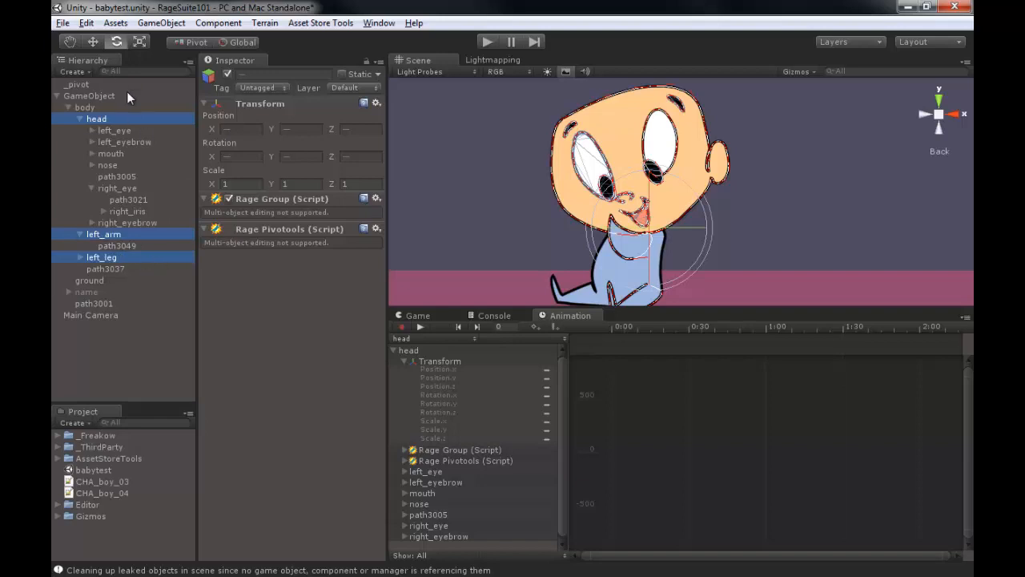
left_click(218, 22)
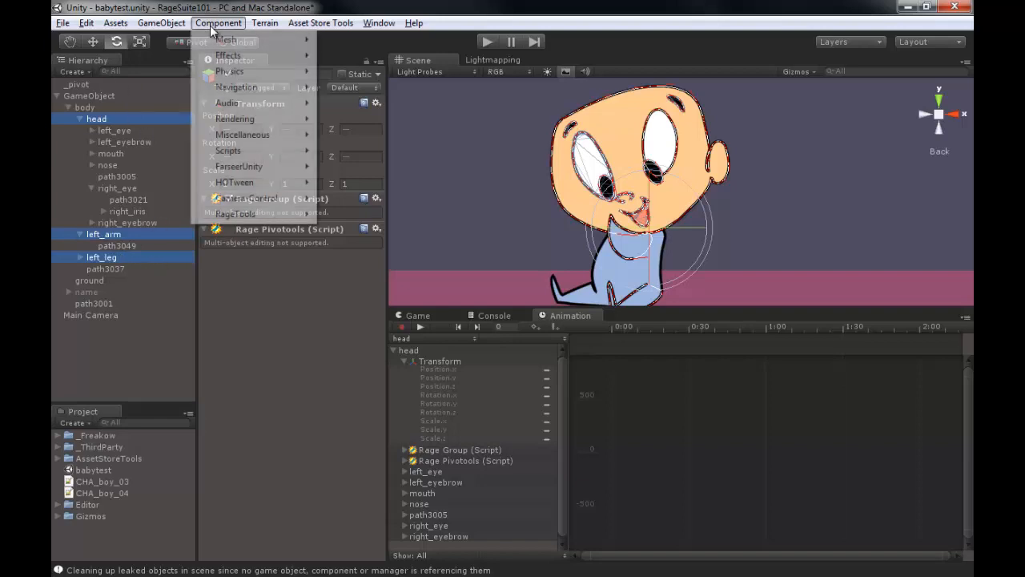
mouse_move(256, 215)
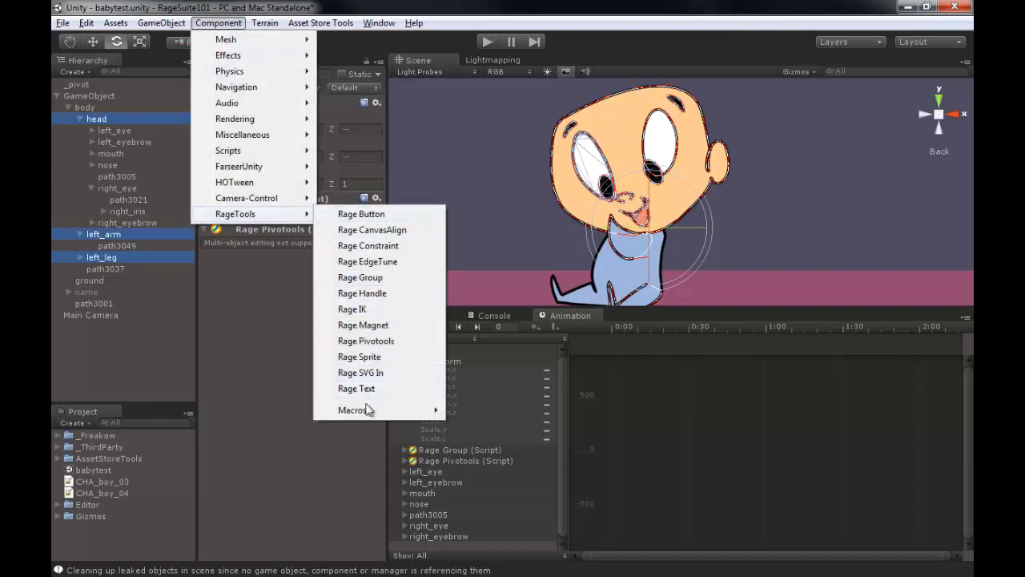
mouse_move(368, 411)
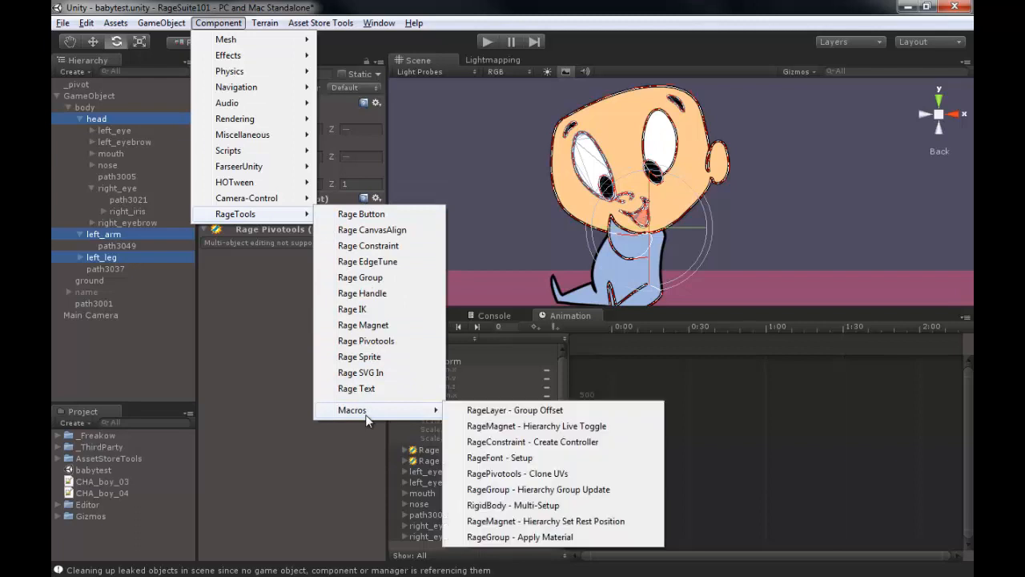
left_click(526, 444)
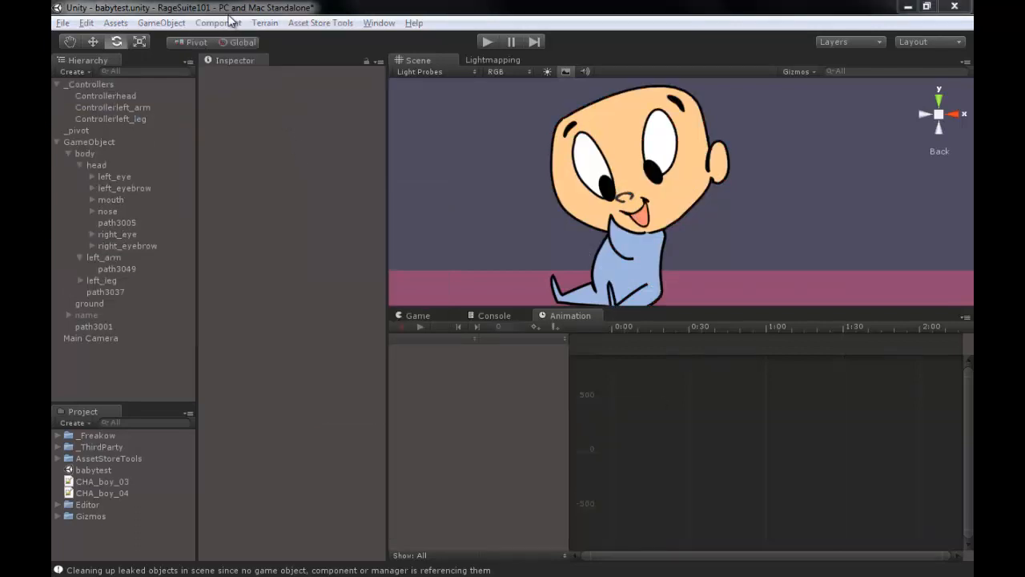
Step: Set Controllerhead's Rage Constraint to drive rotation instead of position, and collapse its settings
left_click(113, 97)
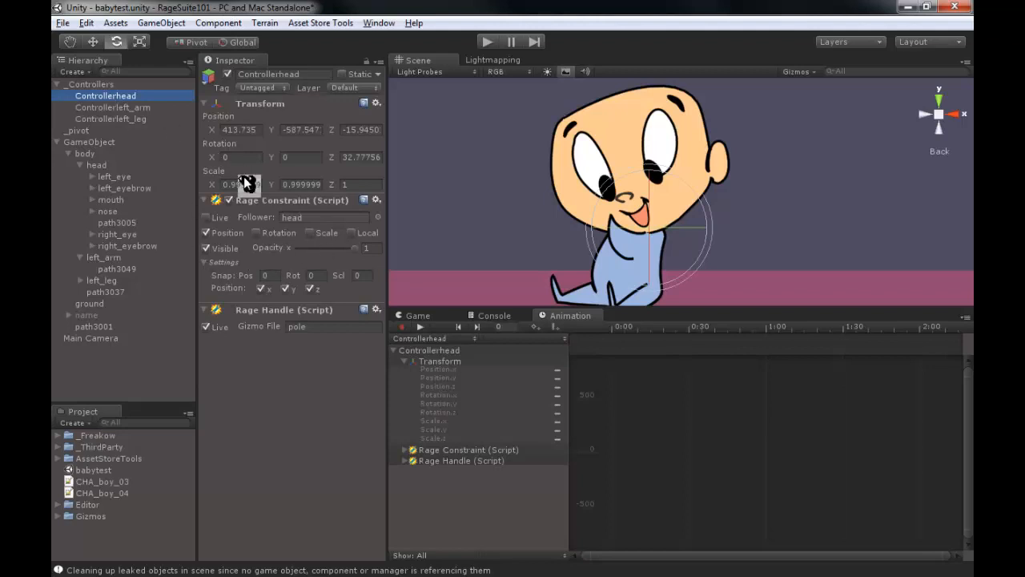
left_click(306, 216)
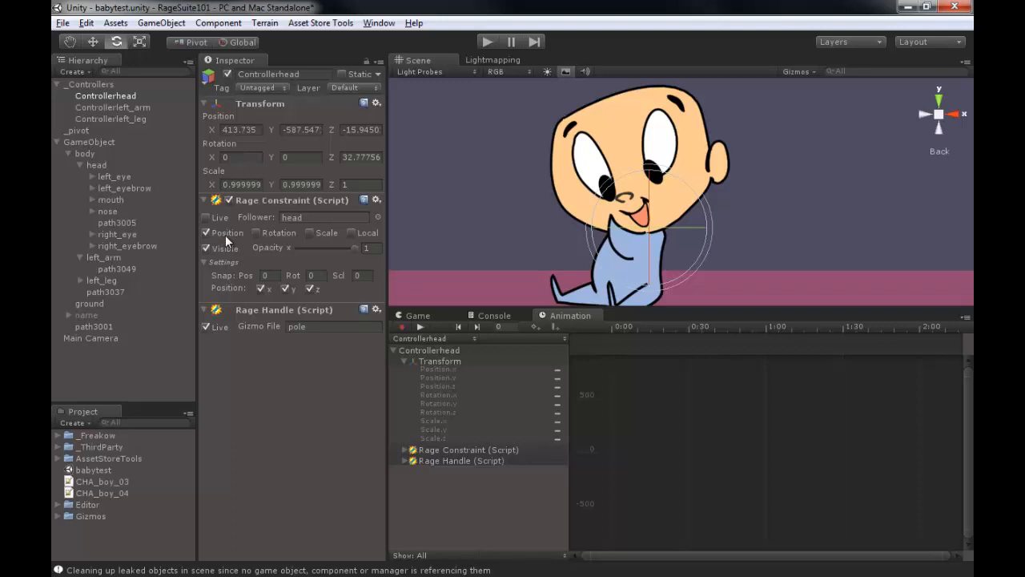
left_click(205, 232)
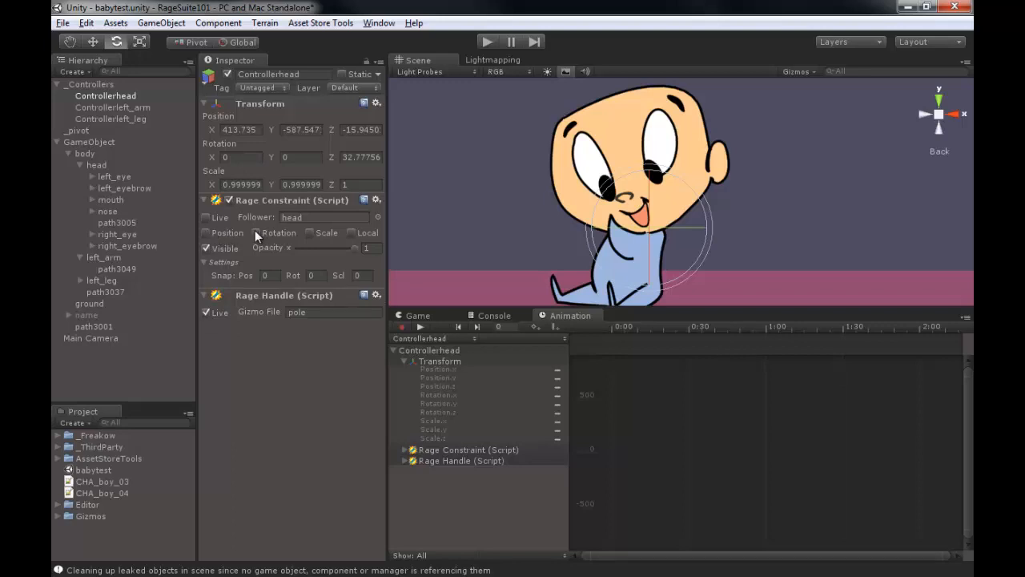
left_click(255, 232)
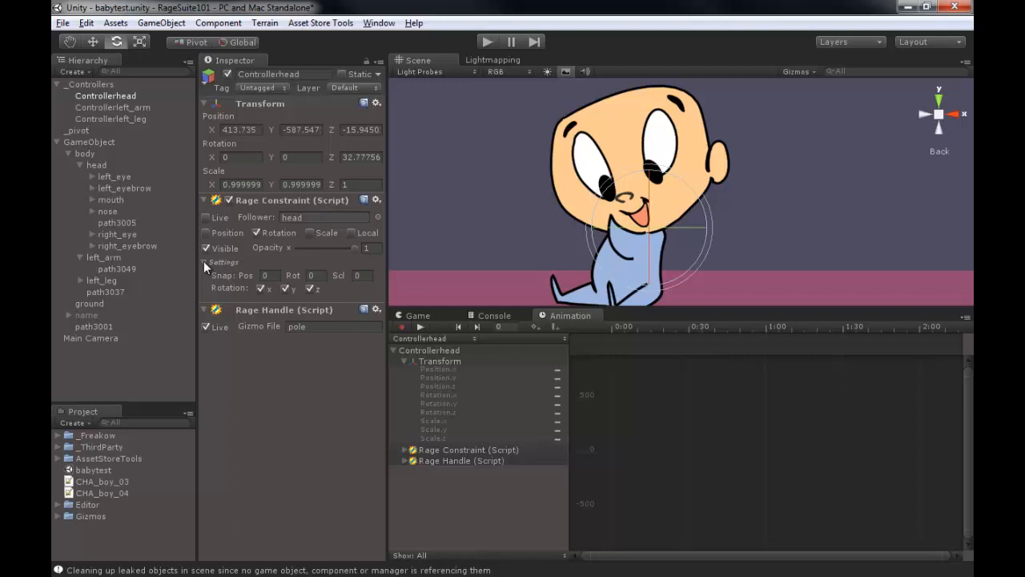
left_click(308, 288)
left_click(205, 262)
Step: Switch the Rage Constraints of Controllerleft_arm and Controllerleft_leg from position to rotation
left_click(112, 107)
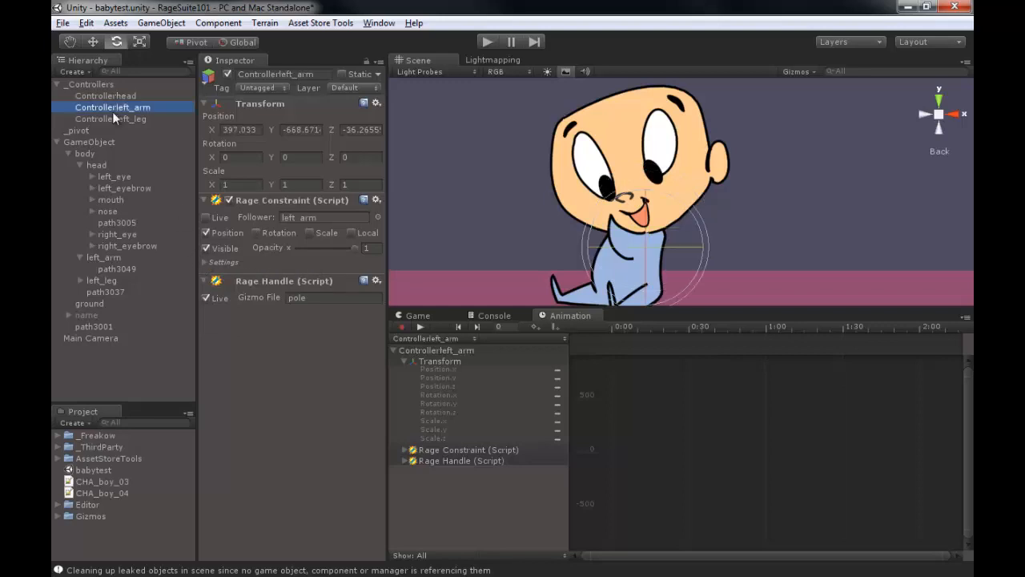
left_click(255, 233)
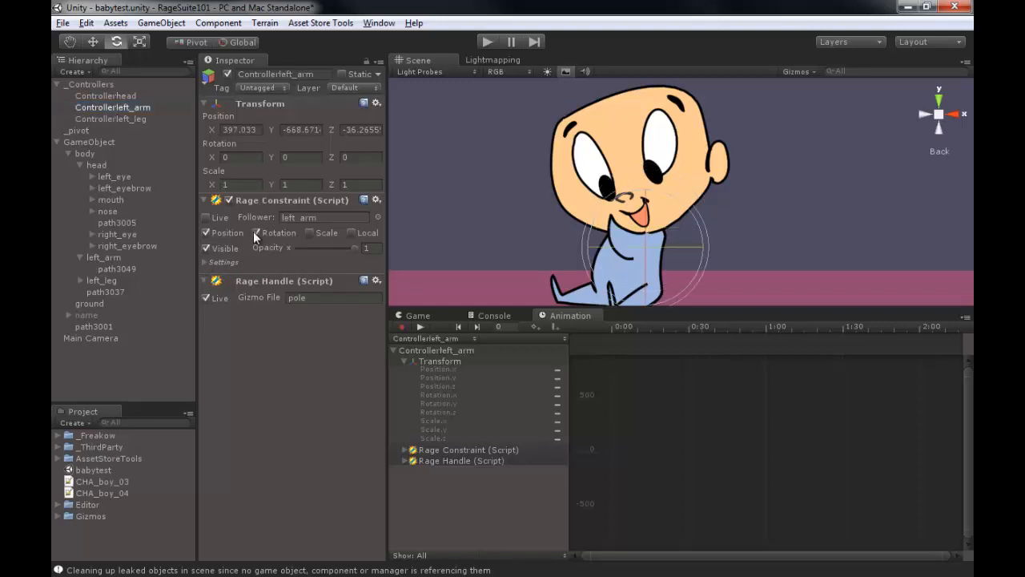
left_click(120, 119)
left_click(208, 233)
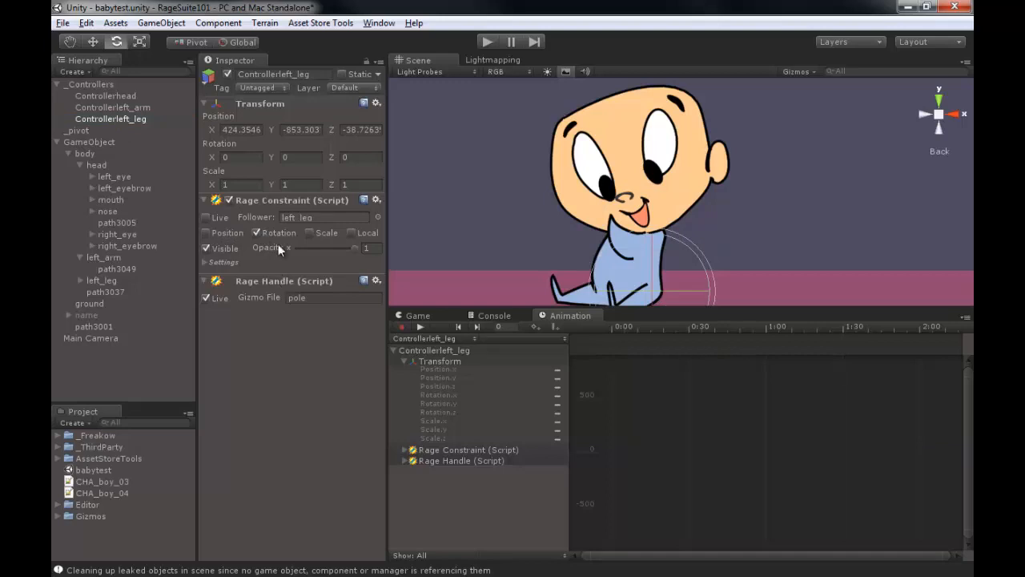
Step: Create a new animation clip named babytest for the _Controllers object in the Assets folder
left_click(90, 85)
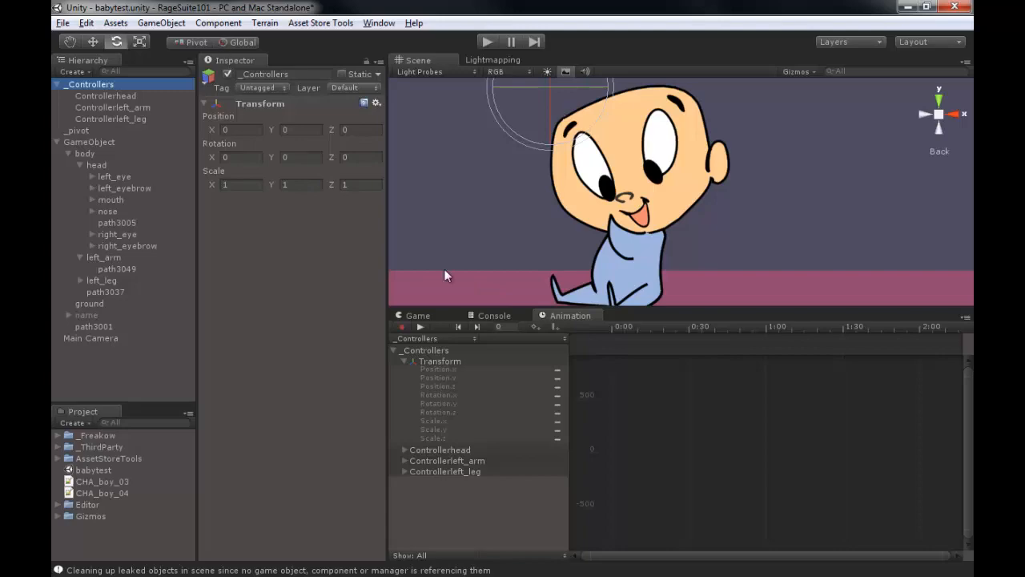
left_click(523, 337)
left_click(528, 354)
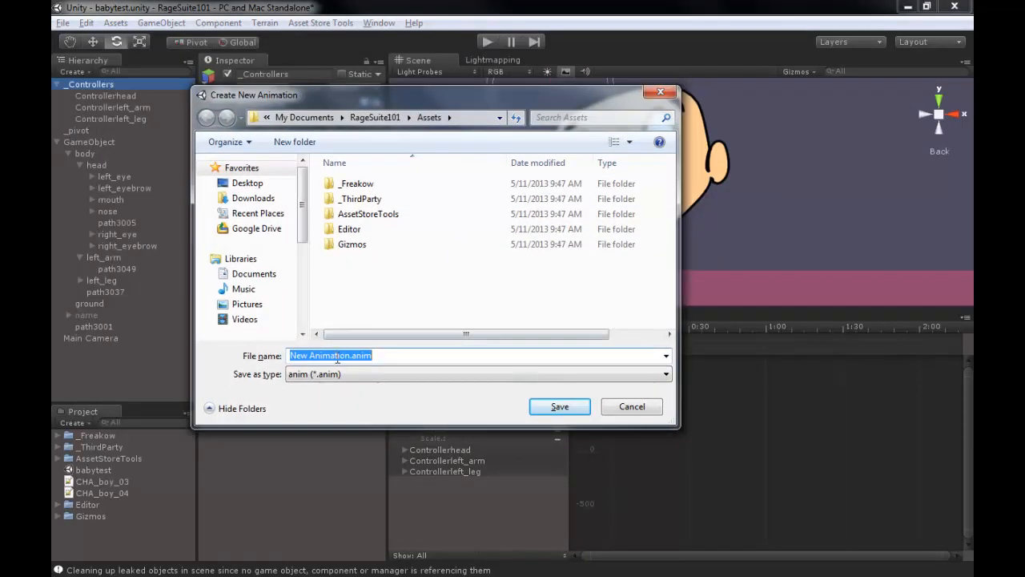
type("babytes")
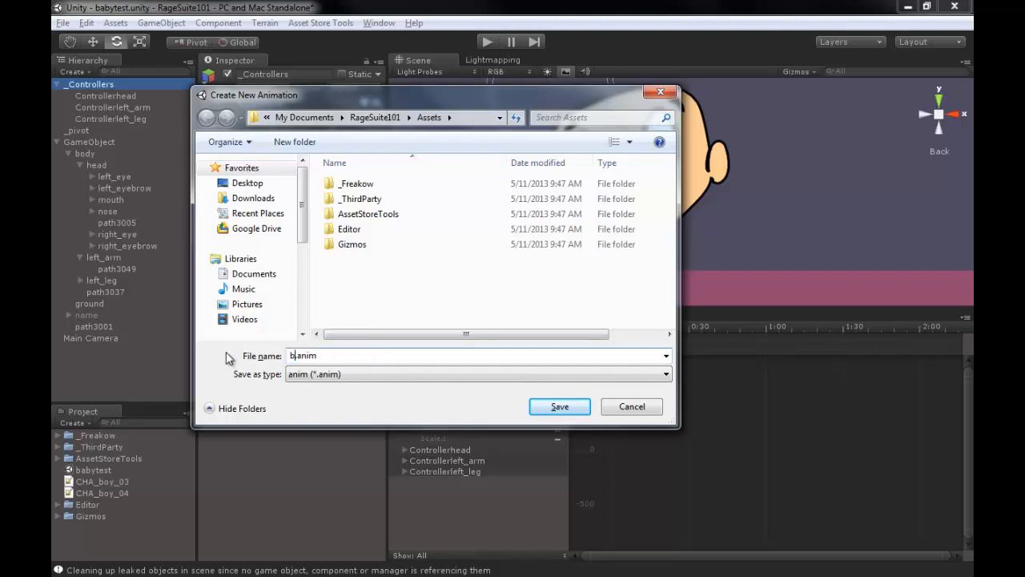
type("t")
key("Return")
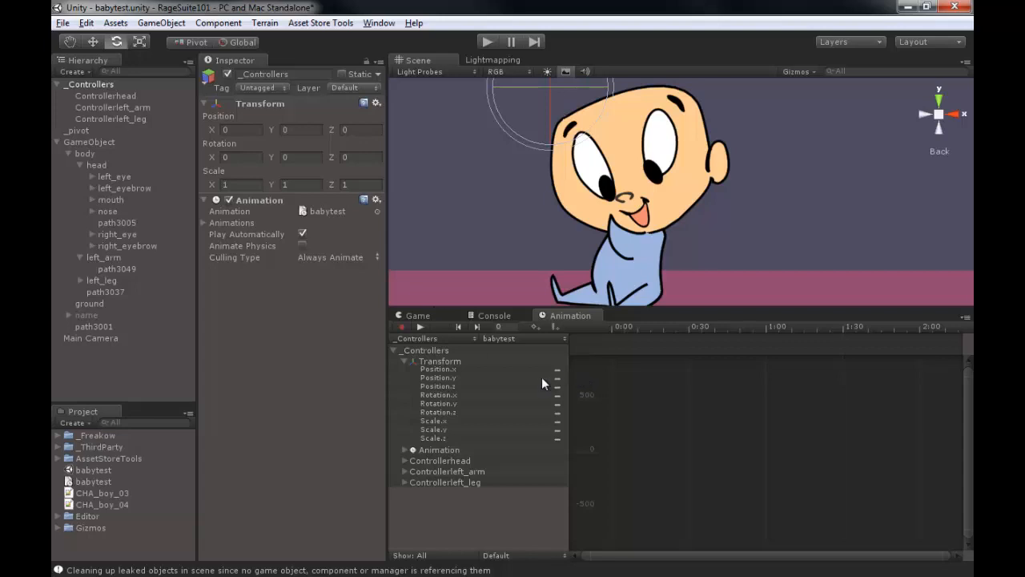
left_click(97, 165)
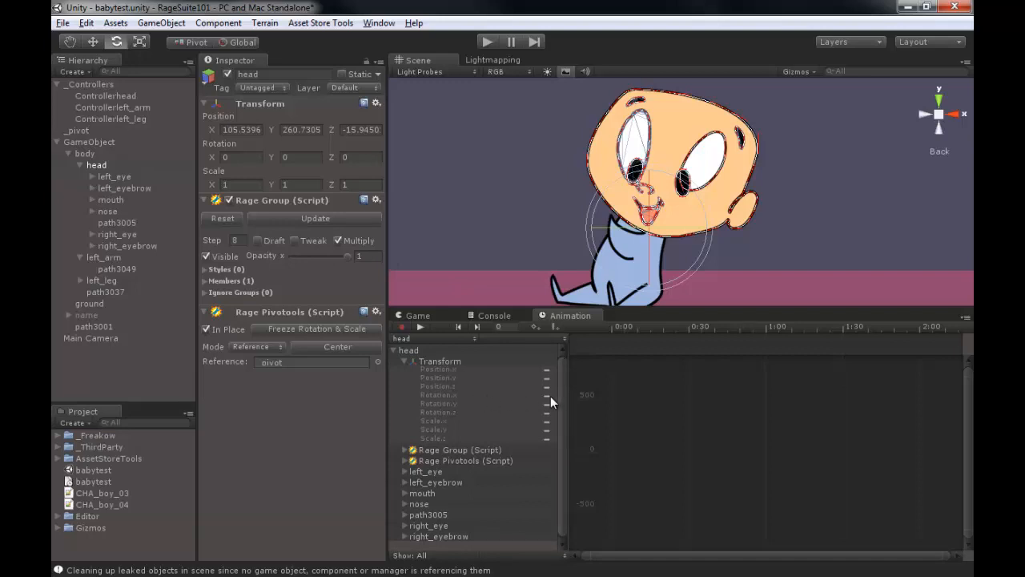
left_click(436, 395)
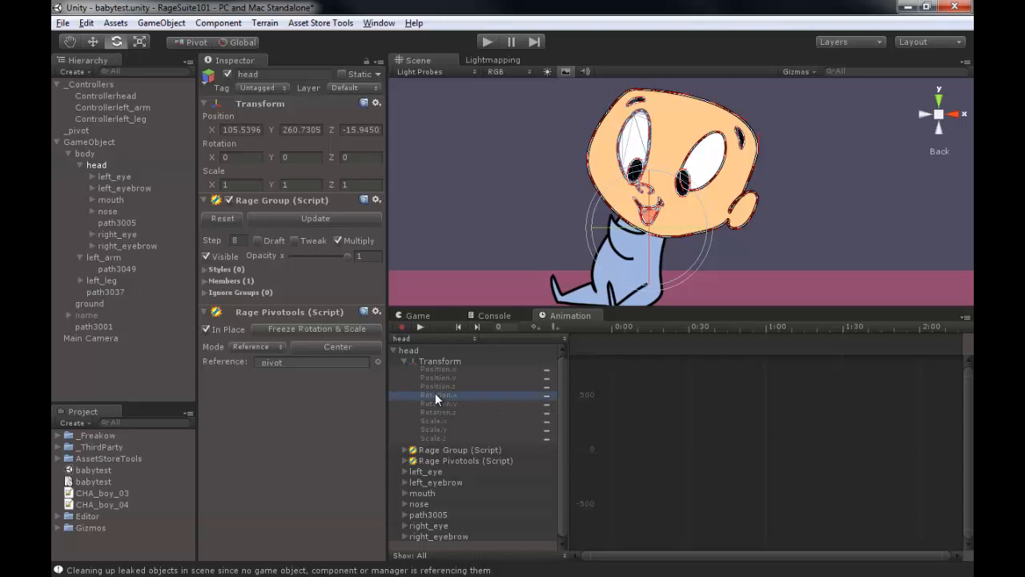
left_click(505, 339)
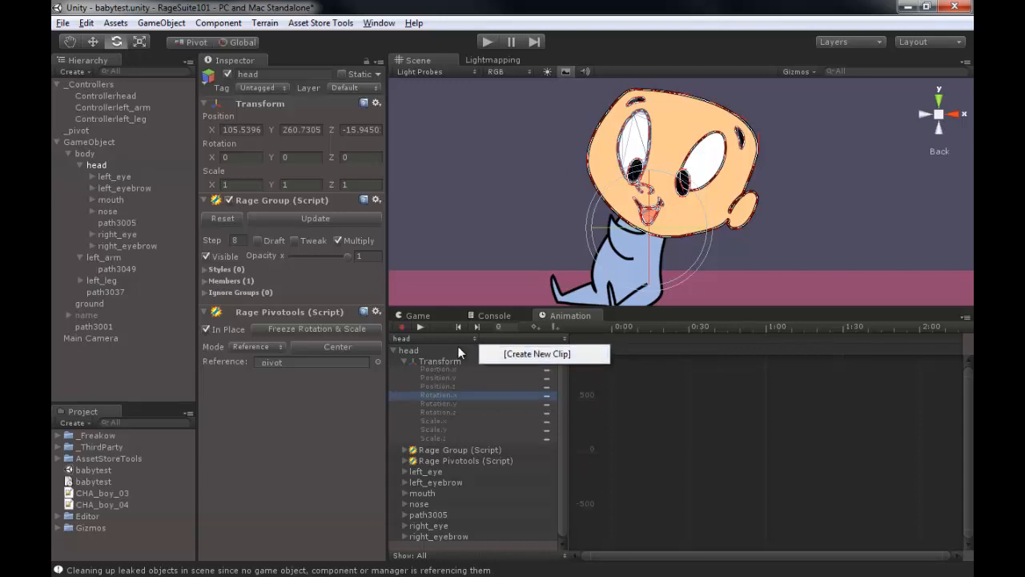
left_click(94, 83)
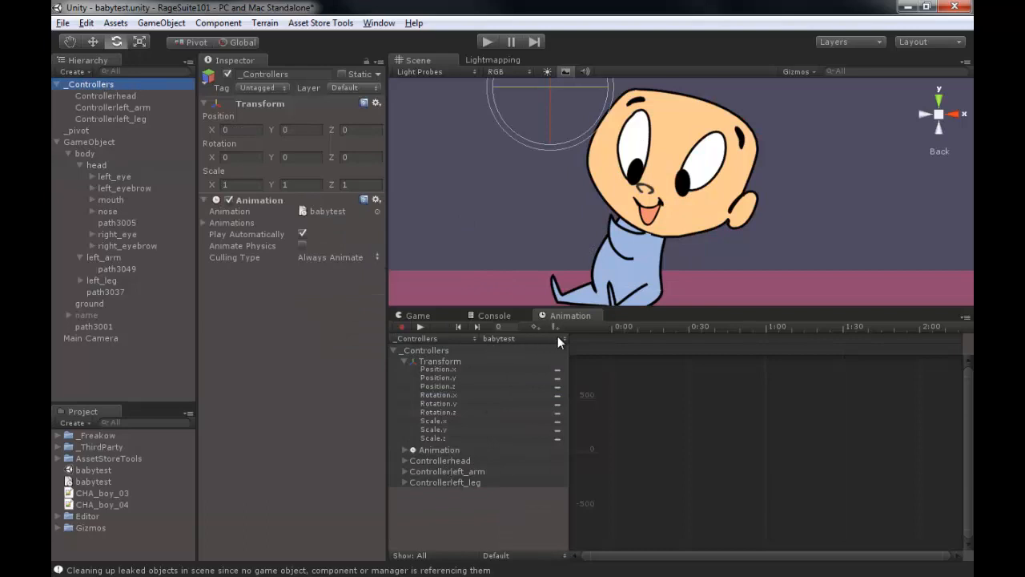
left_click(558, 415)
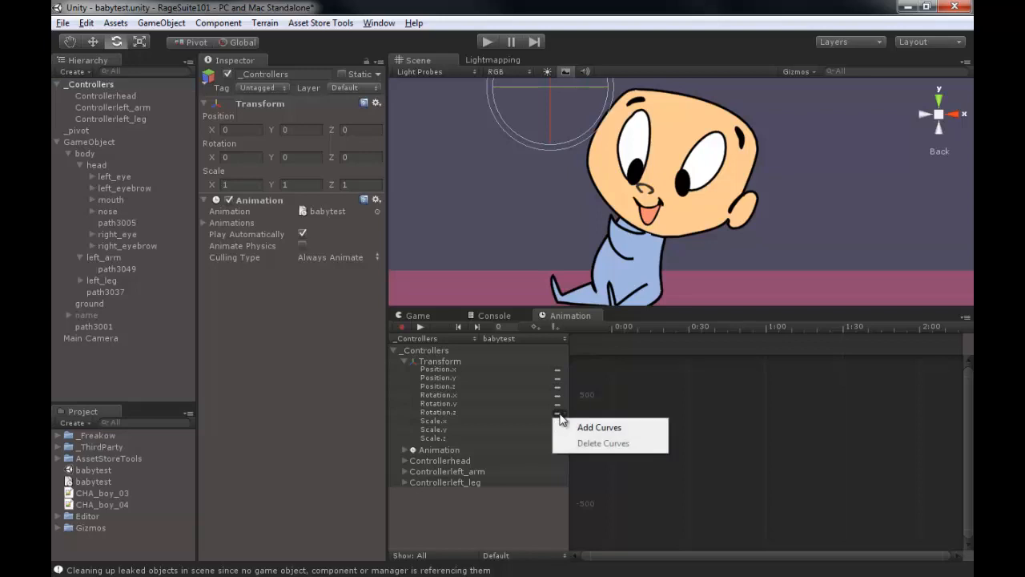
left_click(432, 440)
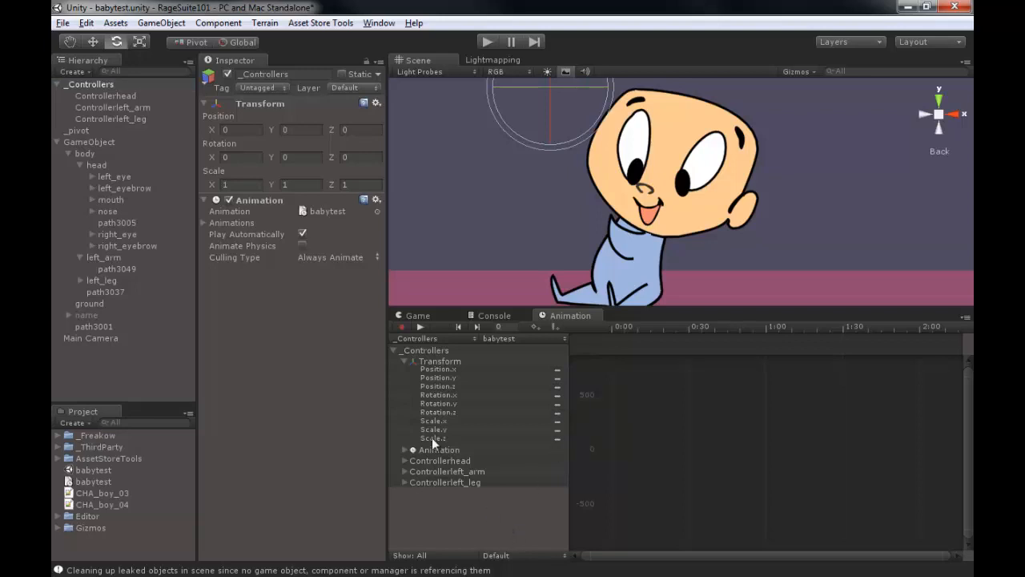
Step: Add rotation curves for Controllerhead's Transform to the babytest clip
left_click(402, 361)
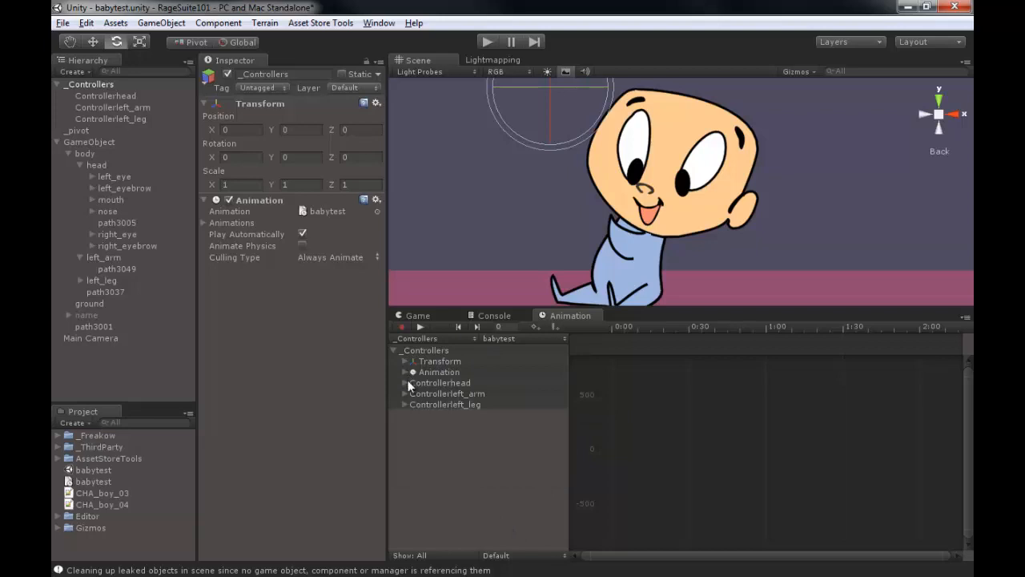
left_click(405, 382)
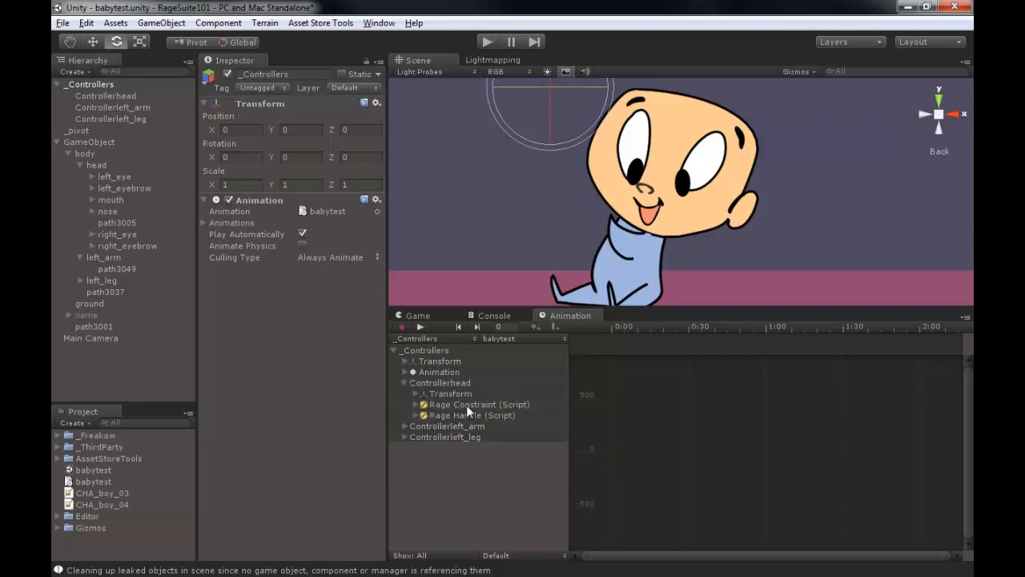
left_click(416, 395)
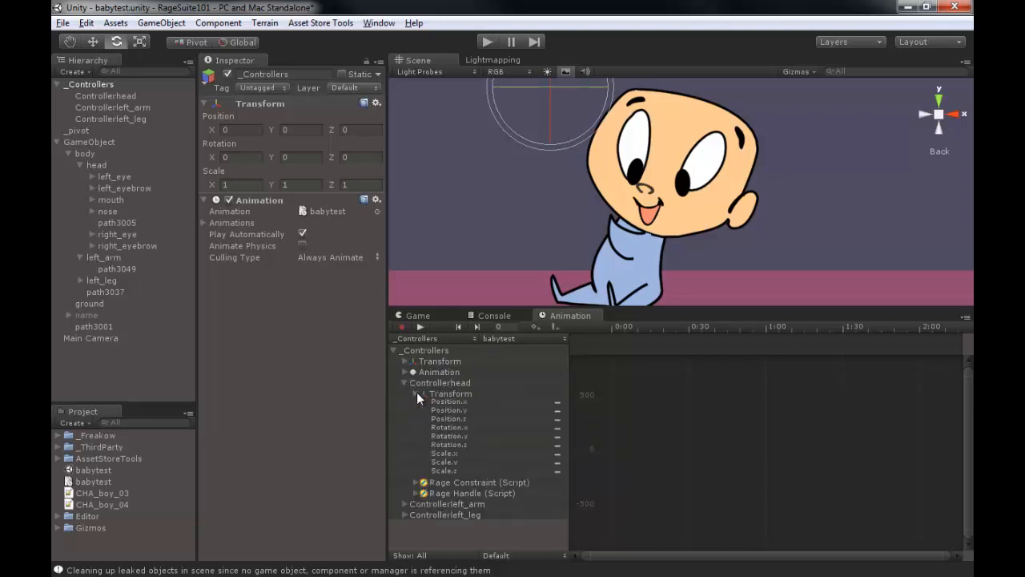
left_click(558, 449)
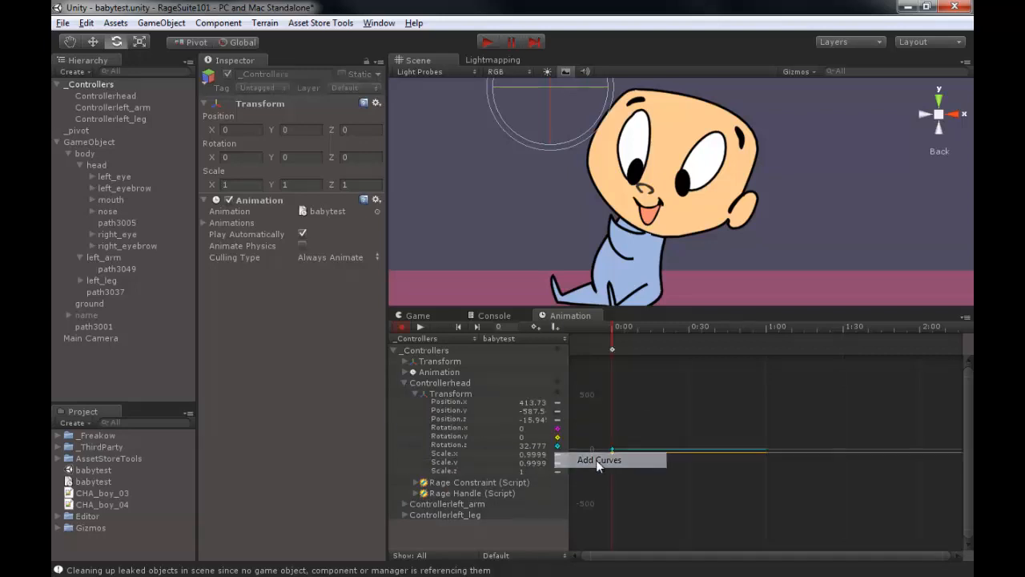
left_click(598, 461)
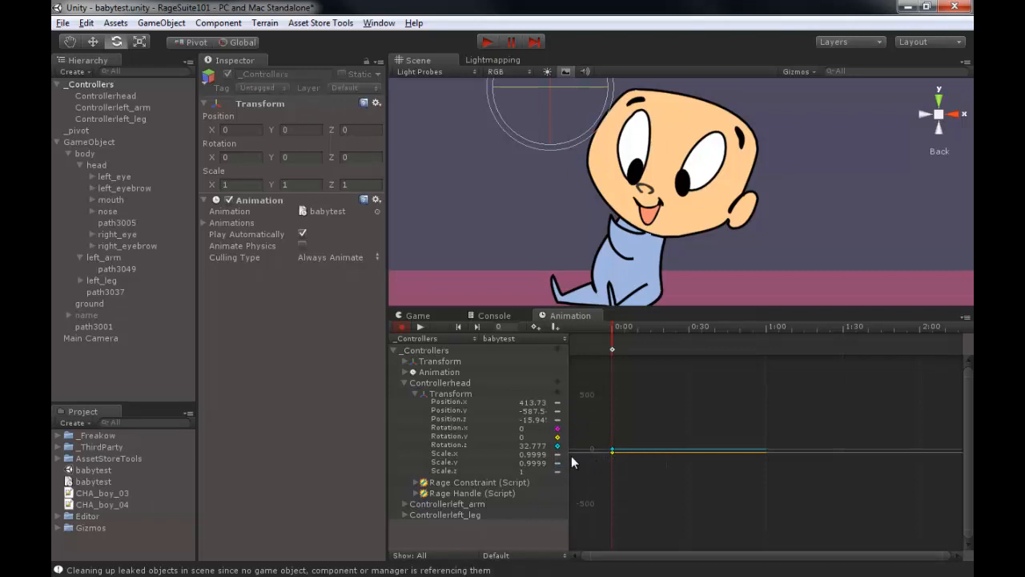
left_click(414, 393)
Step: Add rotation curves for Controllerleft_arm's Transform and collapse the finished head and arm controllers in the property tree
left_click(404, 424)
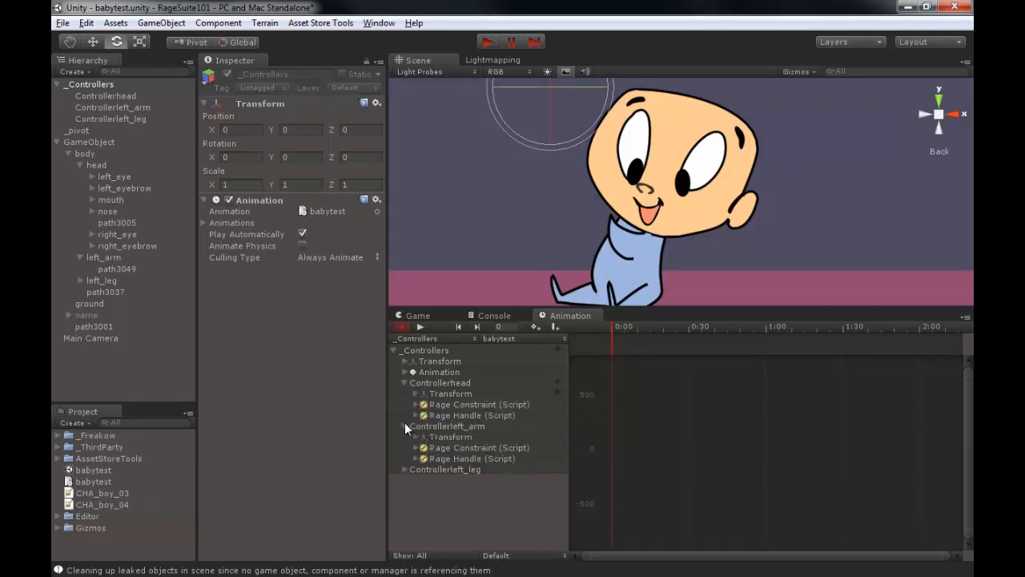
left_click(405, 383)
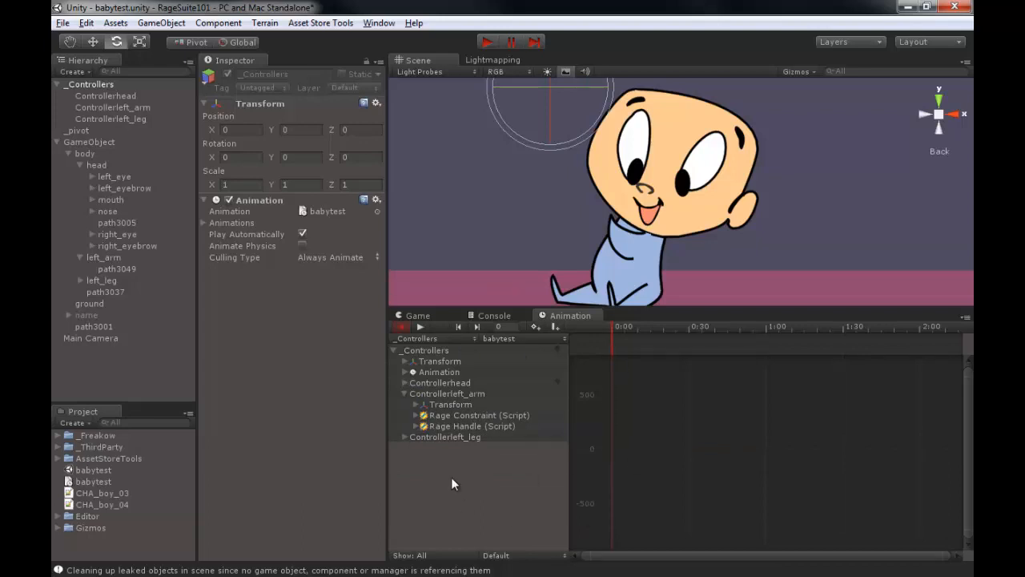
left_click(415, 404)
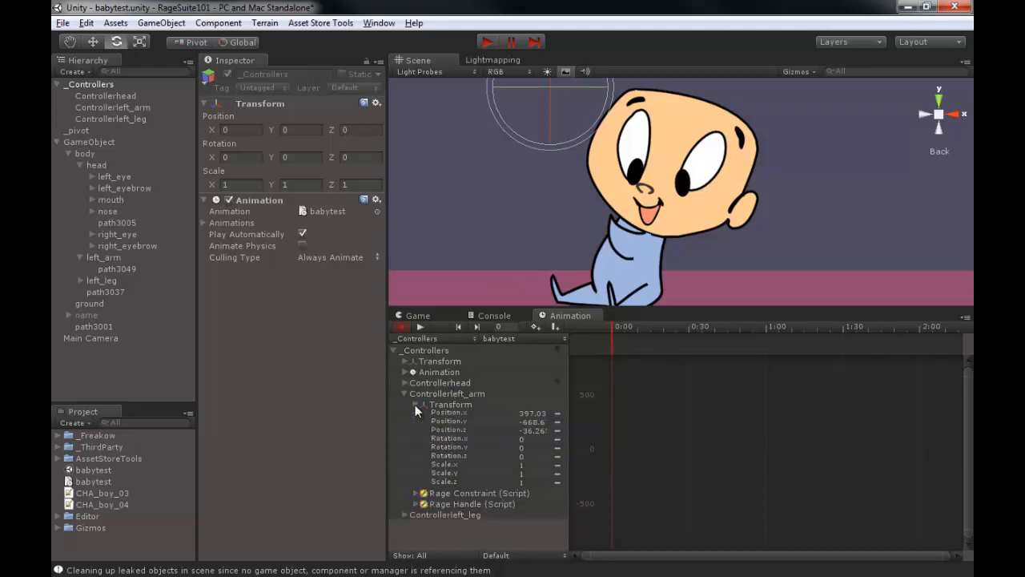
left_click(557, 456)
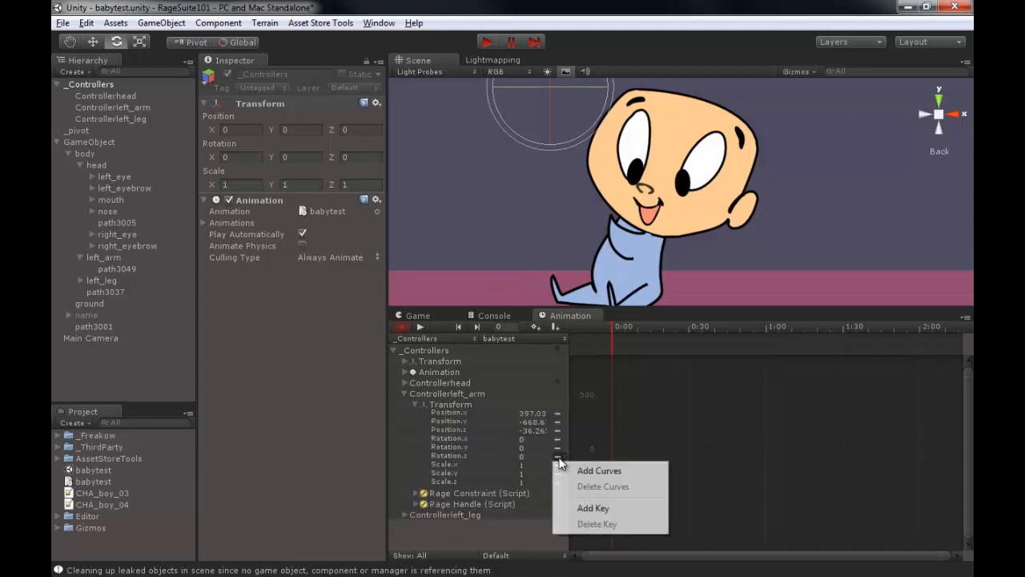
left_click(592, 471)
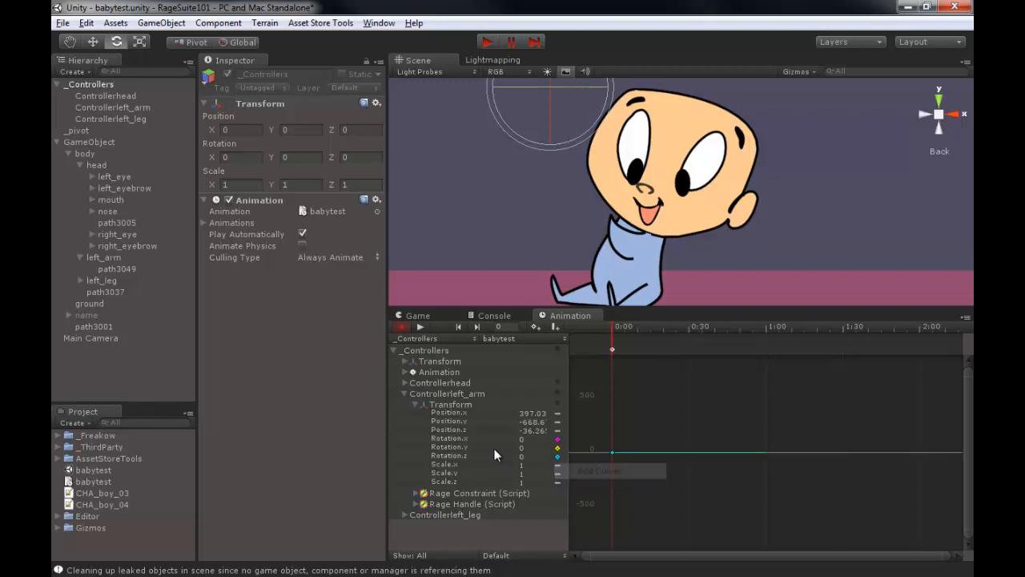
left_click(415, 405)
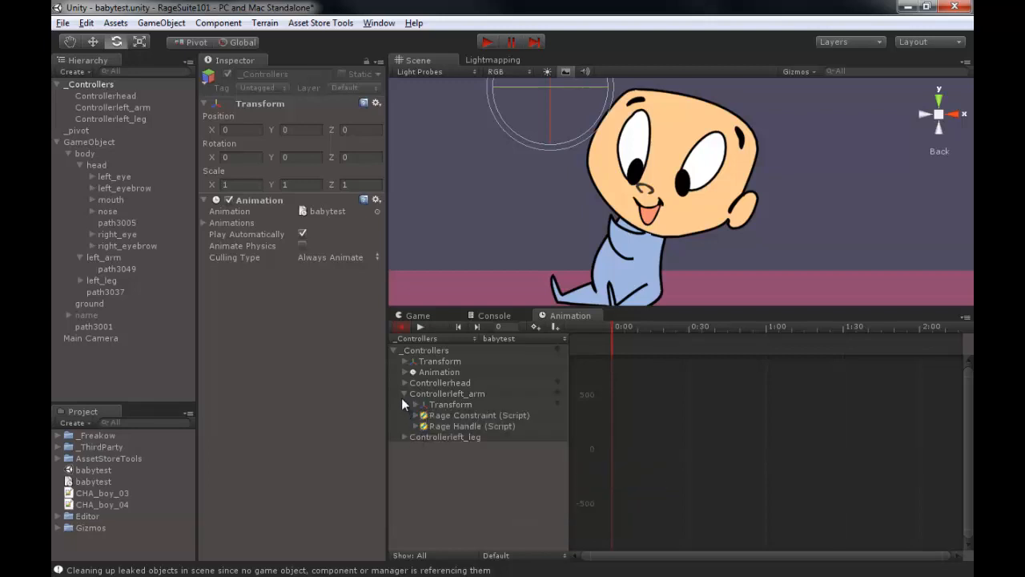
left_click(403, 393)
Step: Add rotation curves for Controllerleft_leg's Transform and collapse that controller in the property tree
left_click(404, 405)
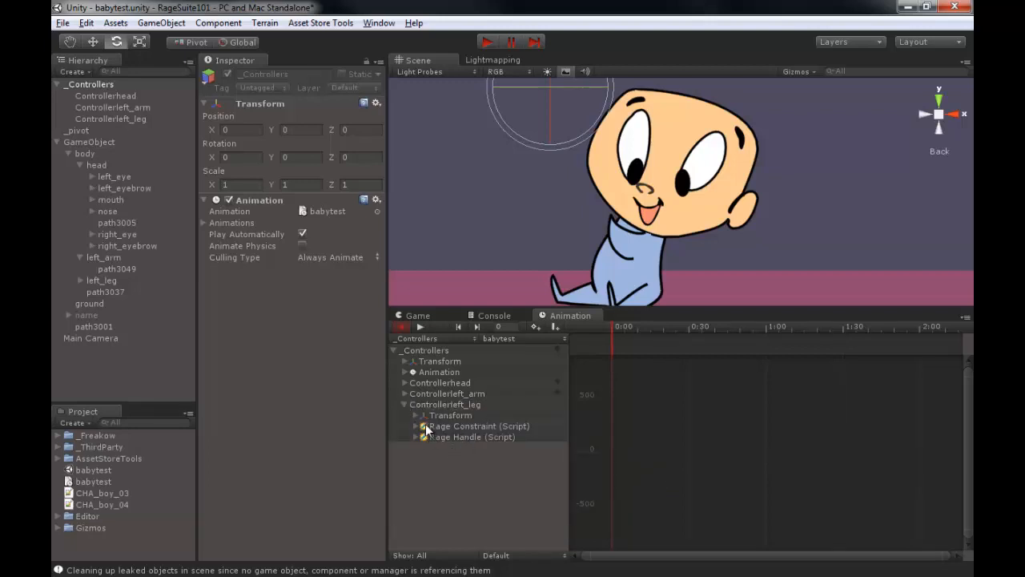
left_click(416, 416)
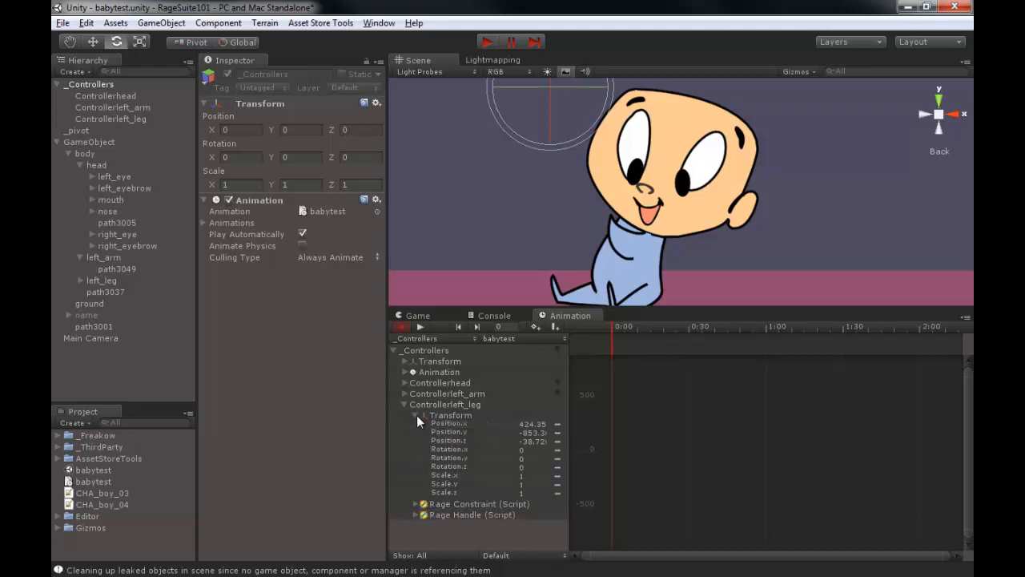
left_click(556, 467)
left_click(583, 482)
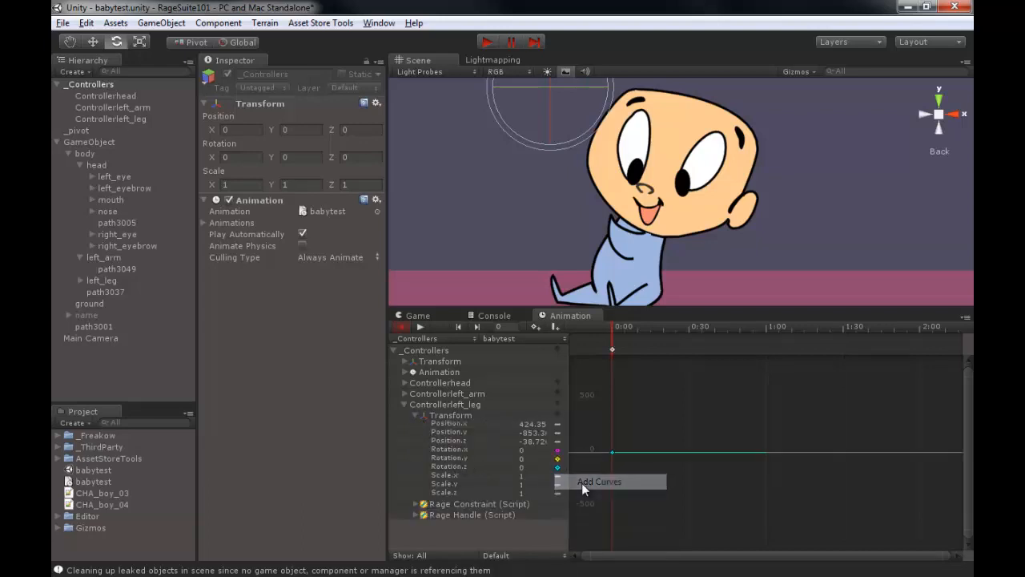
left_click(415, 415)
left_click(403, 405)
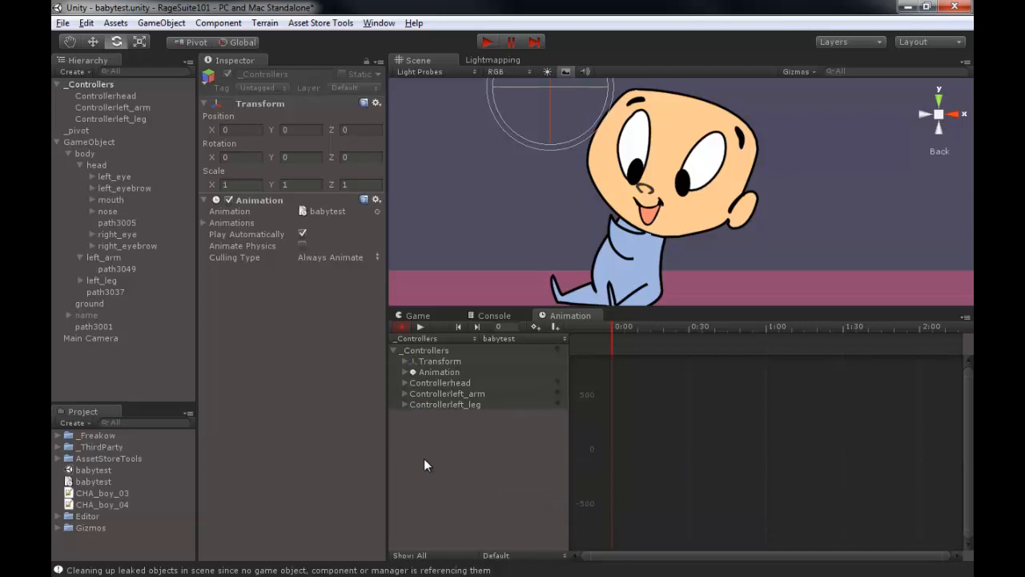
Step: Filter the Animation window to animated properties only and expand Controllerhead's Transform rotation curves
left_click(441, 558)
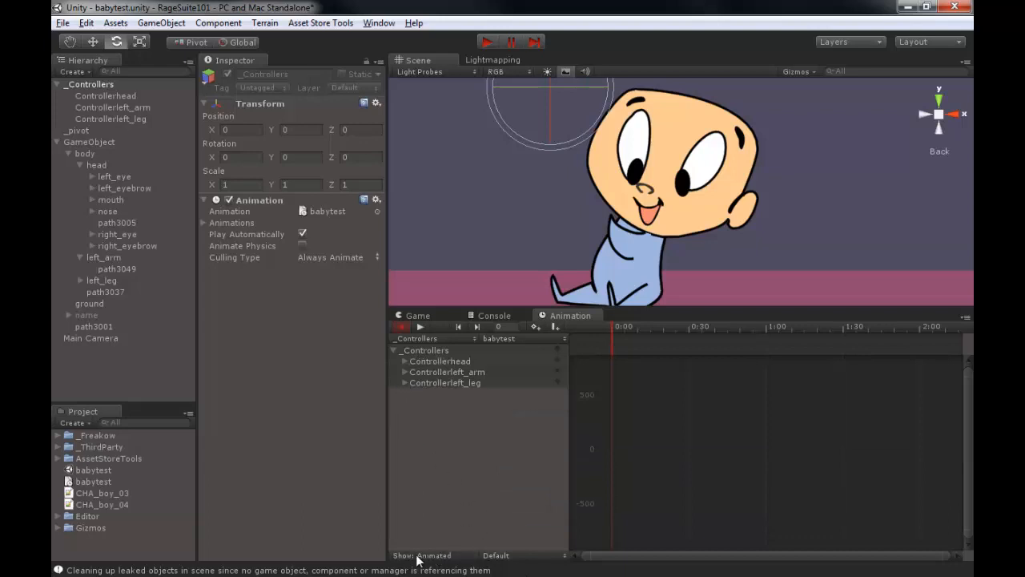
left_click(404, 361)
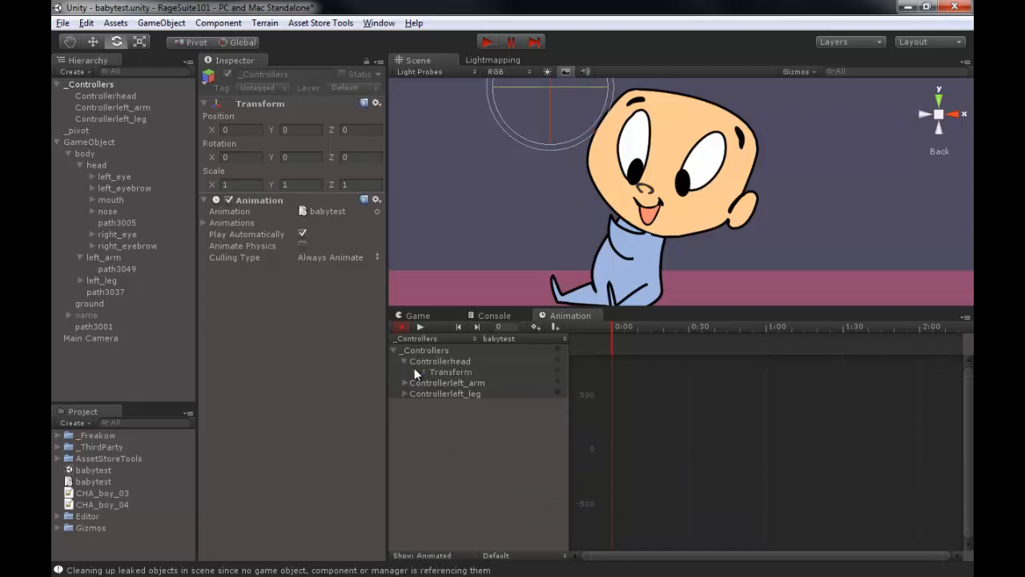
left_click(414, 372)
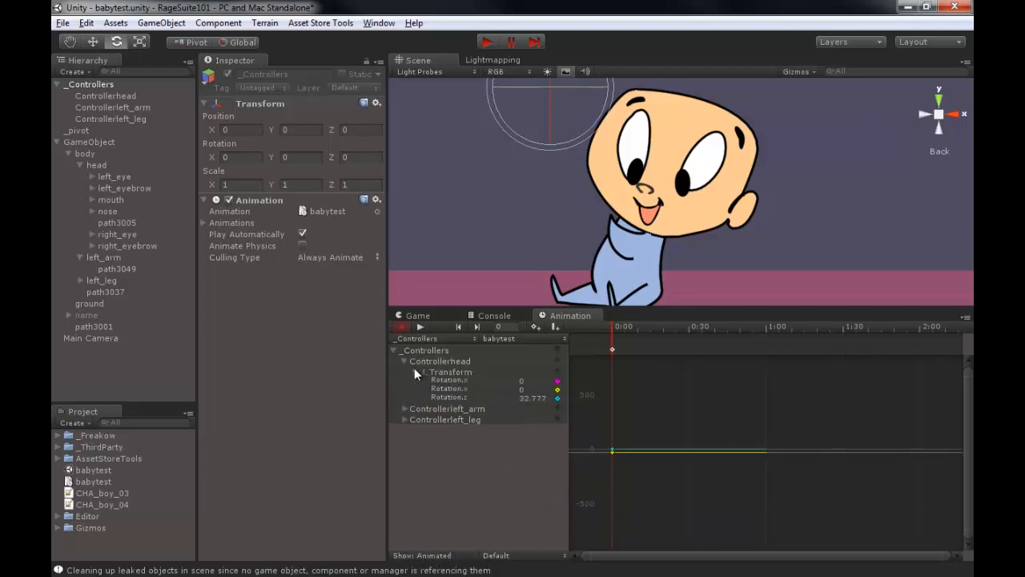
Step: Expand the Transform rotation curves of Controllerleft_arm and Controllerleft_leg, and narrow the curve view to Controllerhead
left_click(404, 409)
left_click(415, 419)
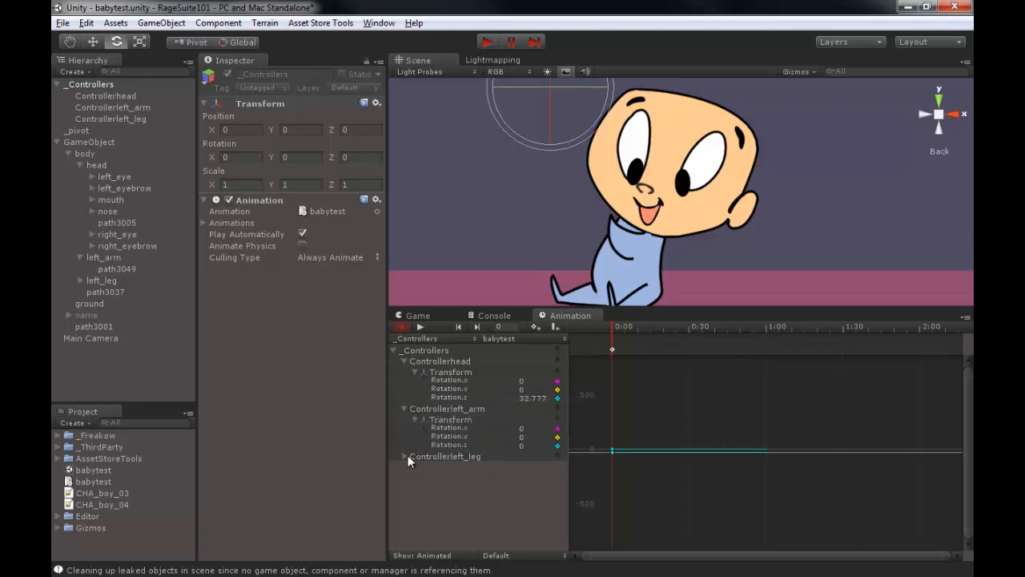
left_click(405, 455)
left_click(415, 466)
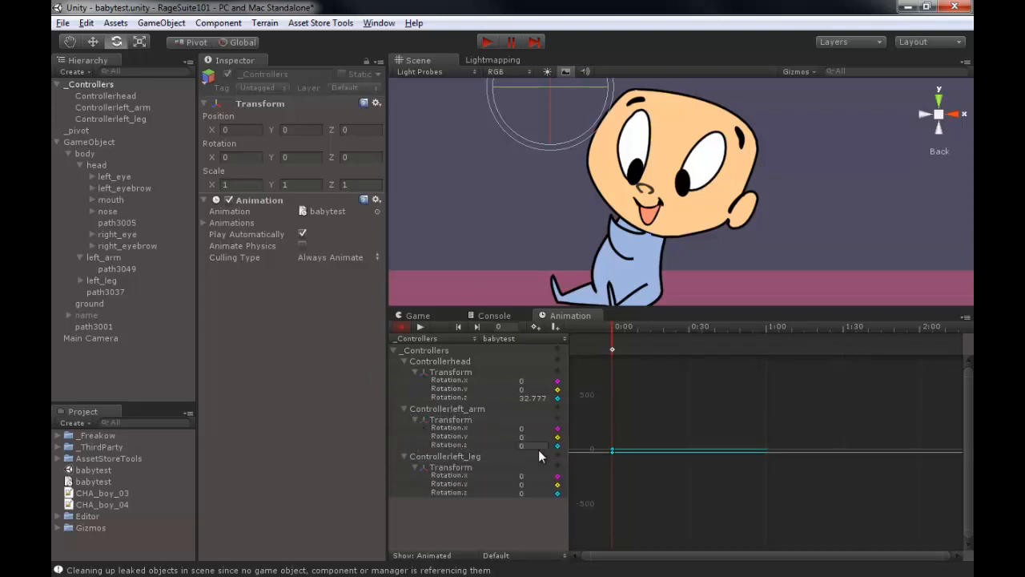
left_click(456, 398)
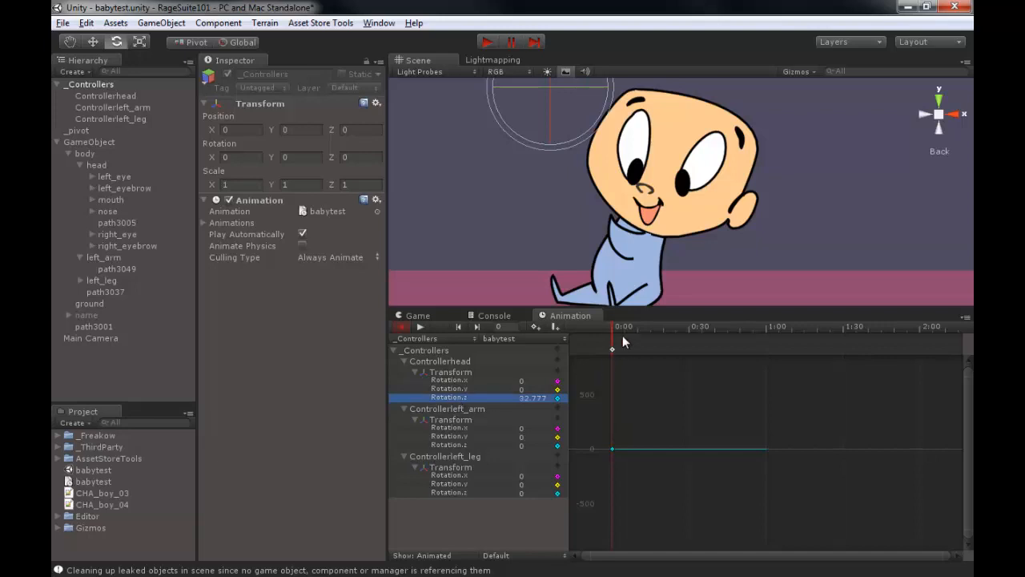
left_click(125, 97)
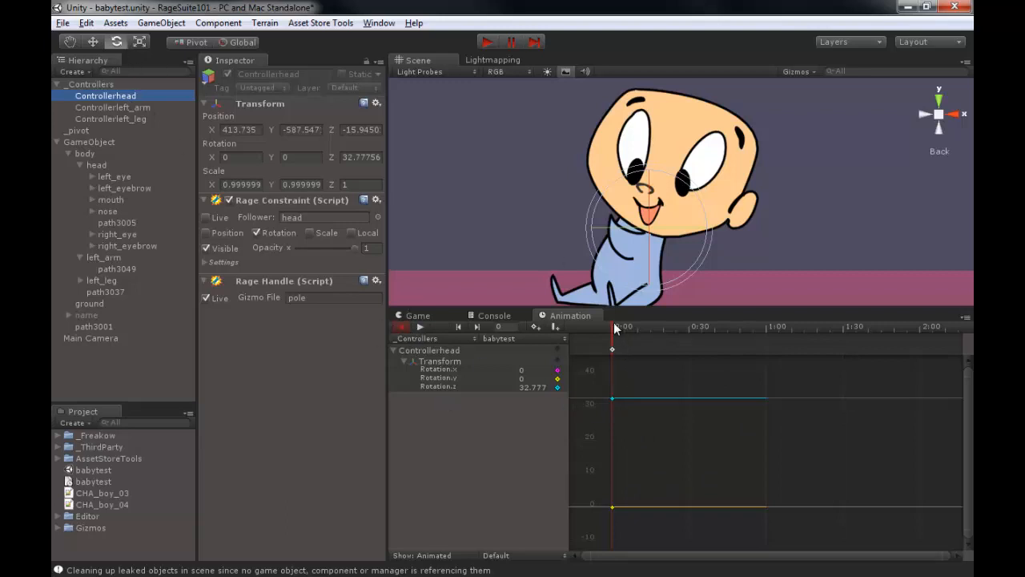
left_click_drag(614, 329, 764, 335)
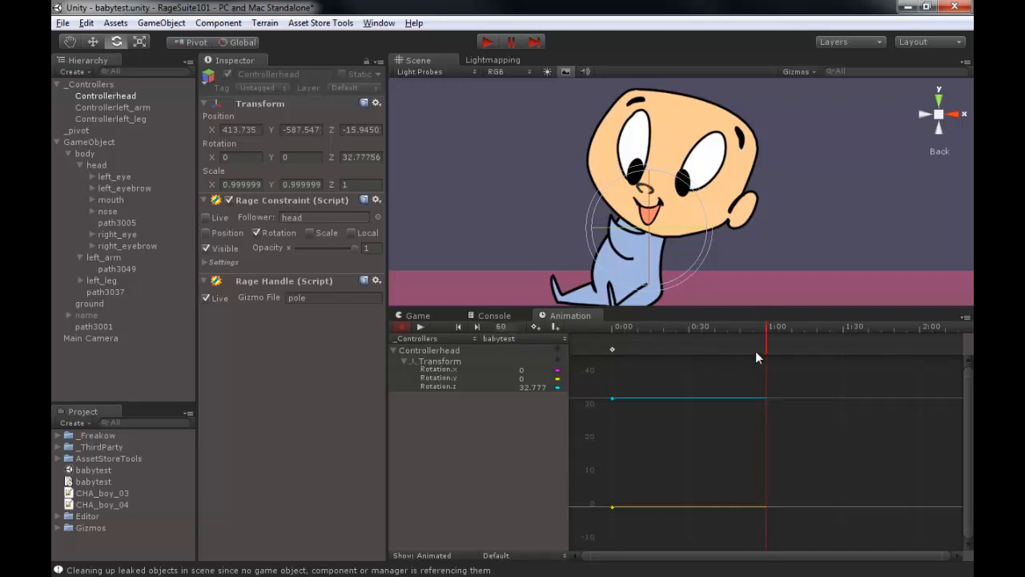
left_click_drag(700, 249, 701, 204)
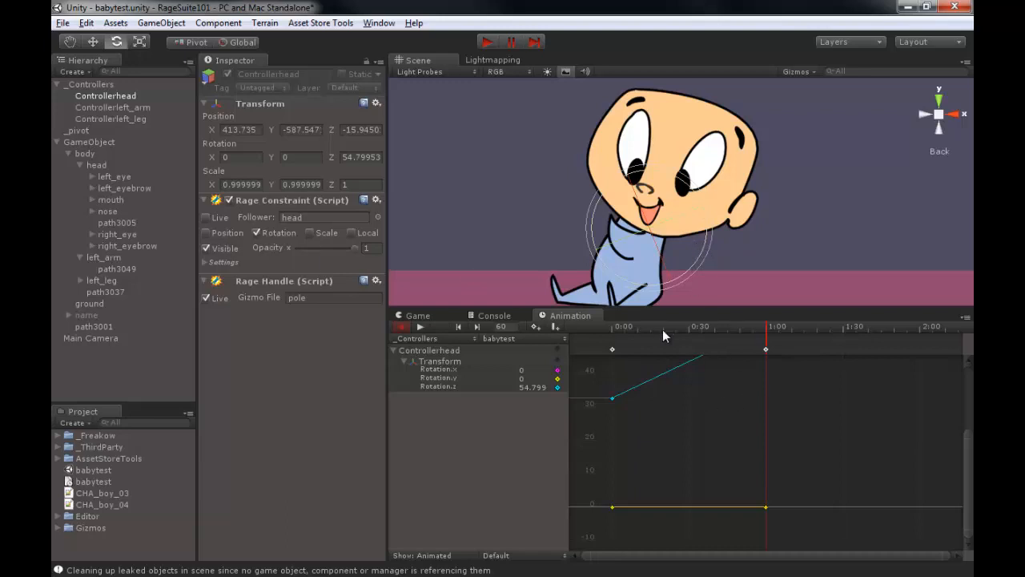
key("ctrl+z")
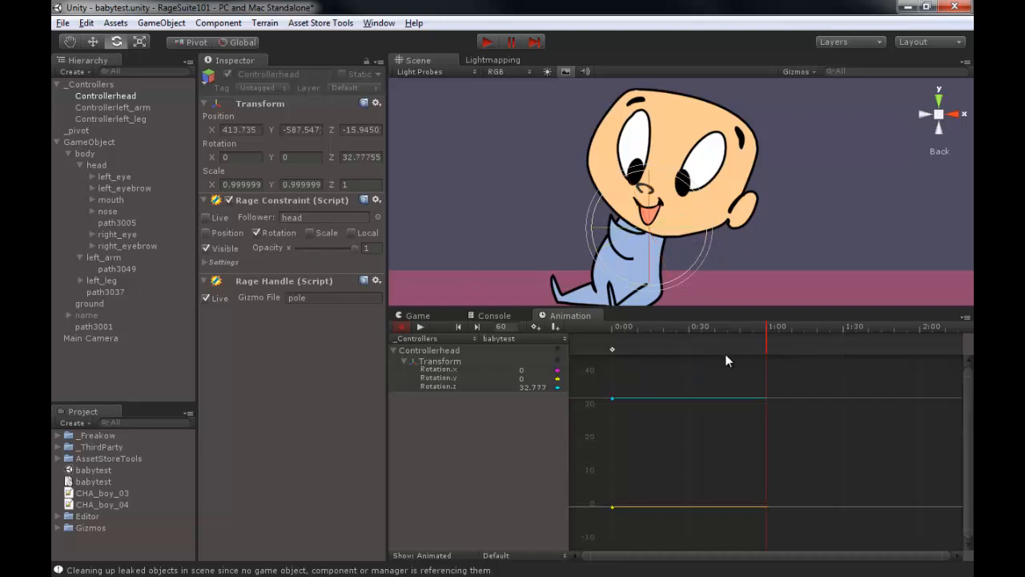
Step: Turn on Live in Controllerhead's Rage Constraint and set its Z rotation to 0
left_click(206, 218)
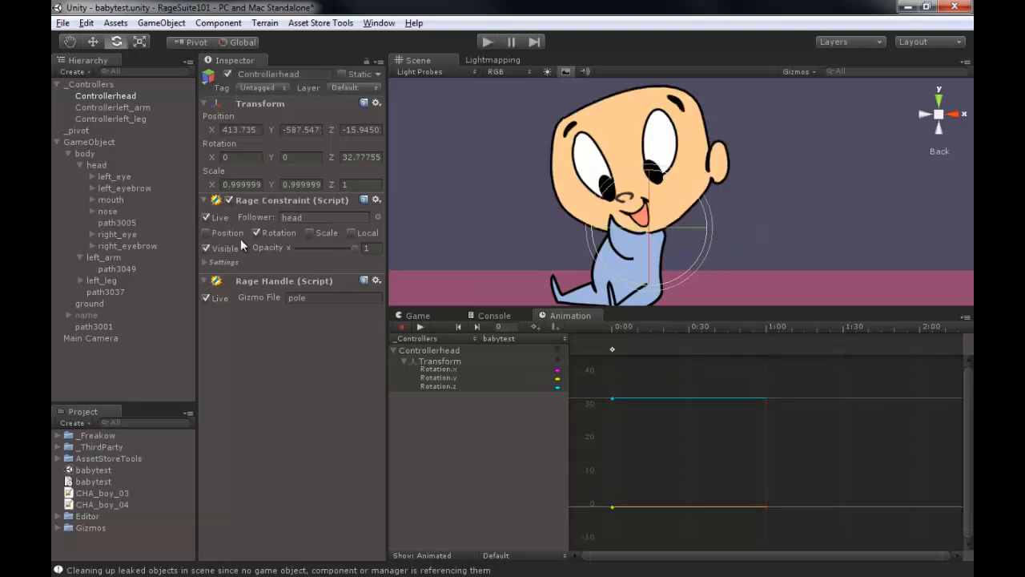
left_click(362, 158)
type("0")
key("Return")
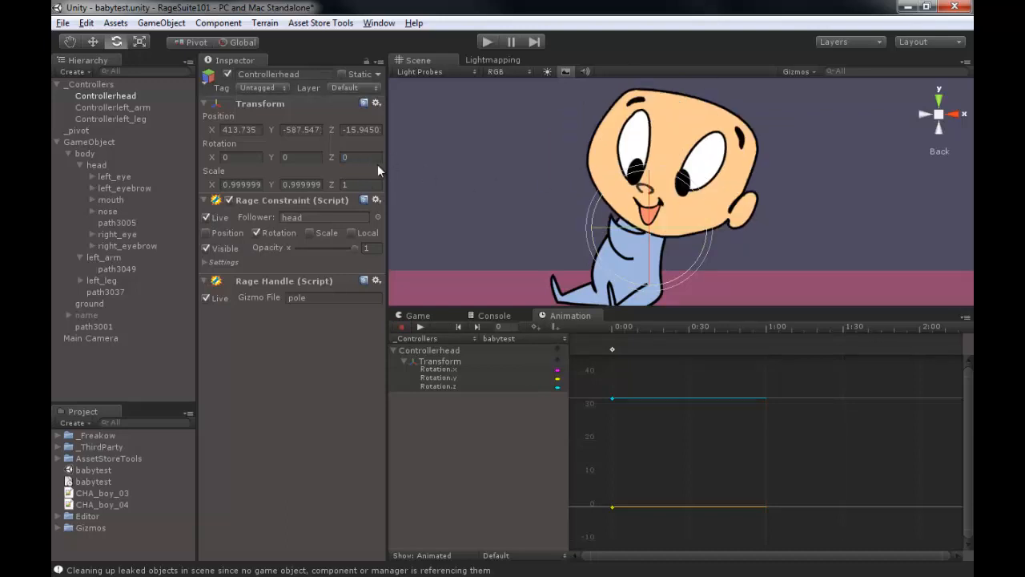
Step: Turn on Live in the Rage Constraints of Controllerleft_arm and Controllerleft_leg
left_click(112, 107)
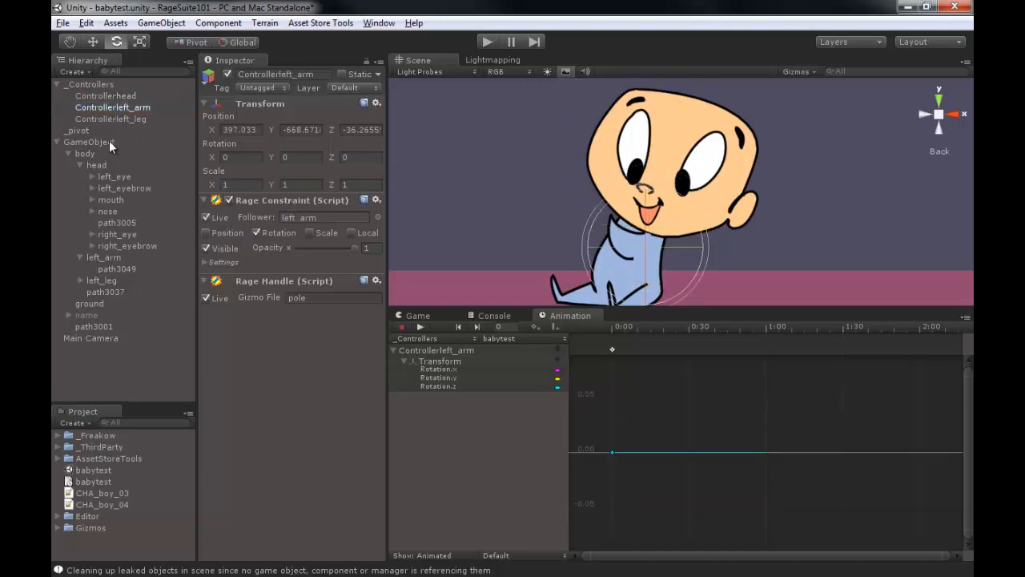
left_click(107, 119)
left_click(205, 218)
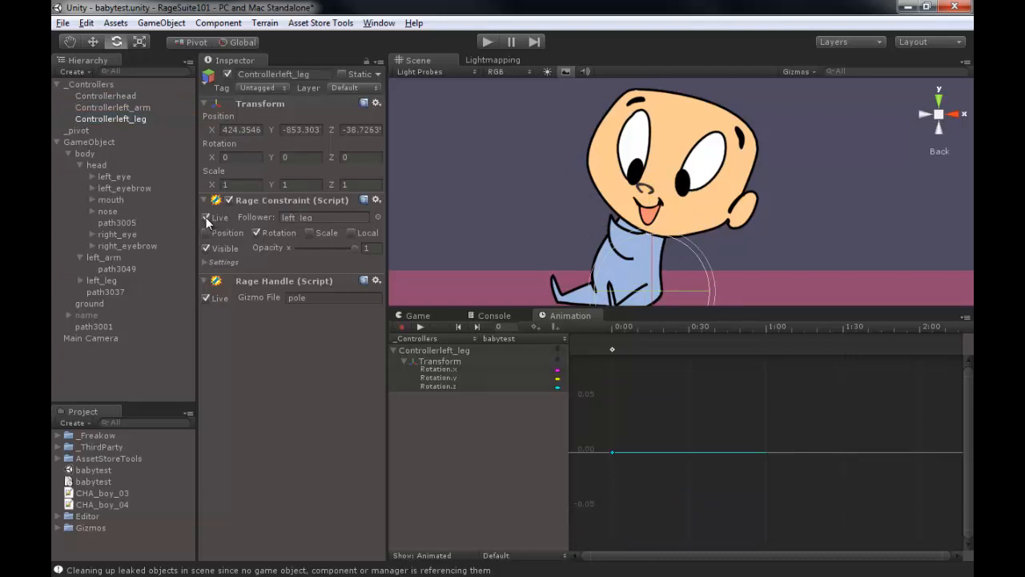
Step: Key Controllerhead at 1:00 in the babytest clip with a Z rotation of about 21 degrees
left_click(105, 95)
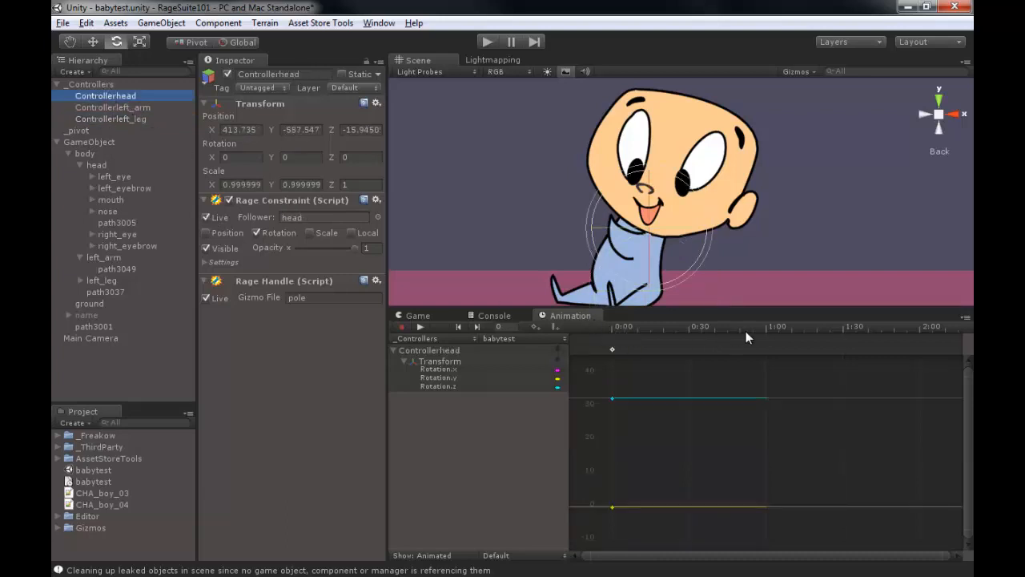
left_click(768, 330)
left_click_drag(767, 330, 764, 330)
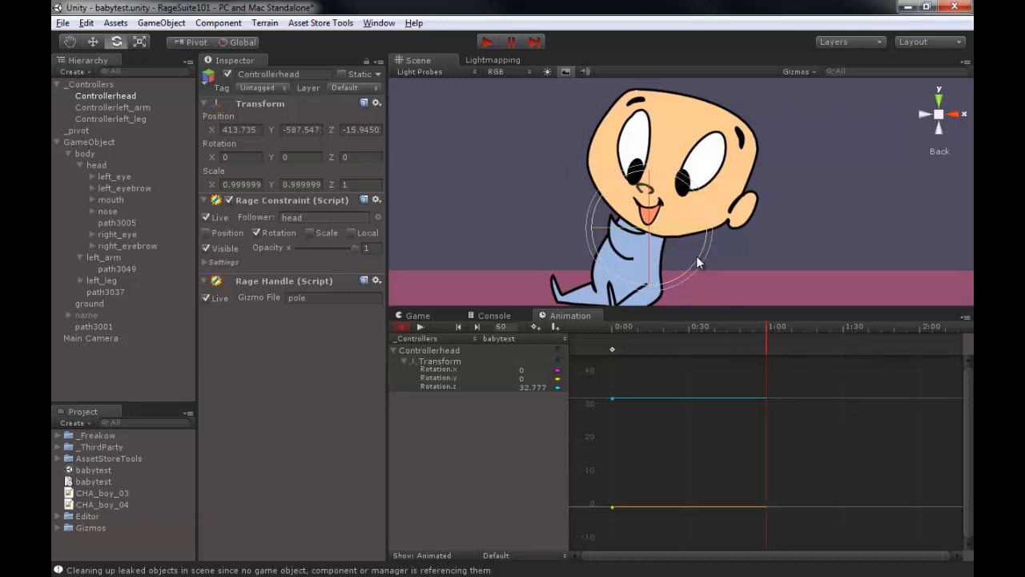
left_click_drag(696, 255, 705, 217)
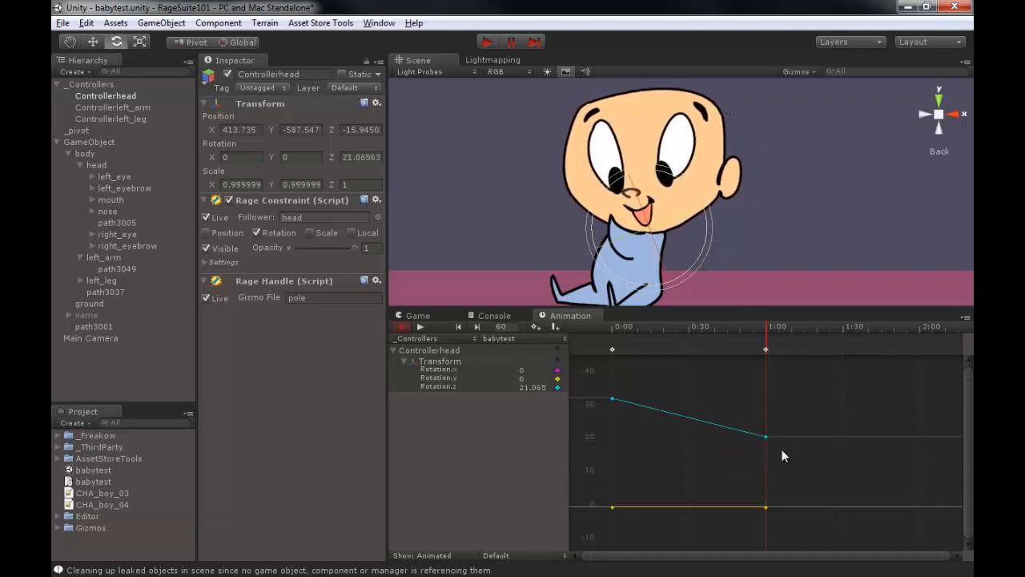
Step: Add a rotation key for Controllerhead at 2:00 and raise its Rotation.z curve point to about 35 degrees
left_click_drag(767, 329, 921, 326)
left_click_drag(707, 225, 717, 244)
mouse_move(920, 327)
left_mouse_down()
mouse_move(623, 328)
mouse_move(921, 341)
left_mouse_up()
left_click_drag(920, 474, 921, 393)
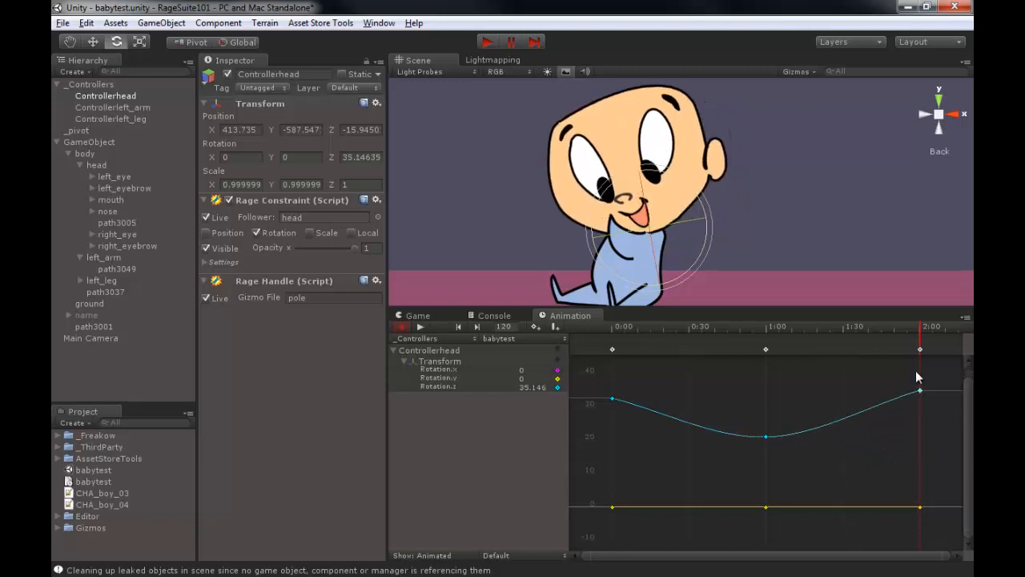
Step: Set Controllerhead's Rotation.z to 0 at the 0:00 and 2:00 keys
left_click_drag(923, 333, 613, 325)
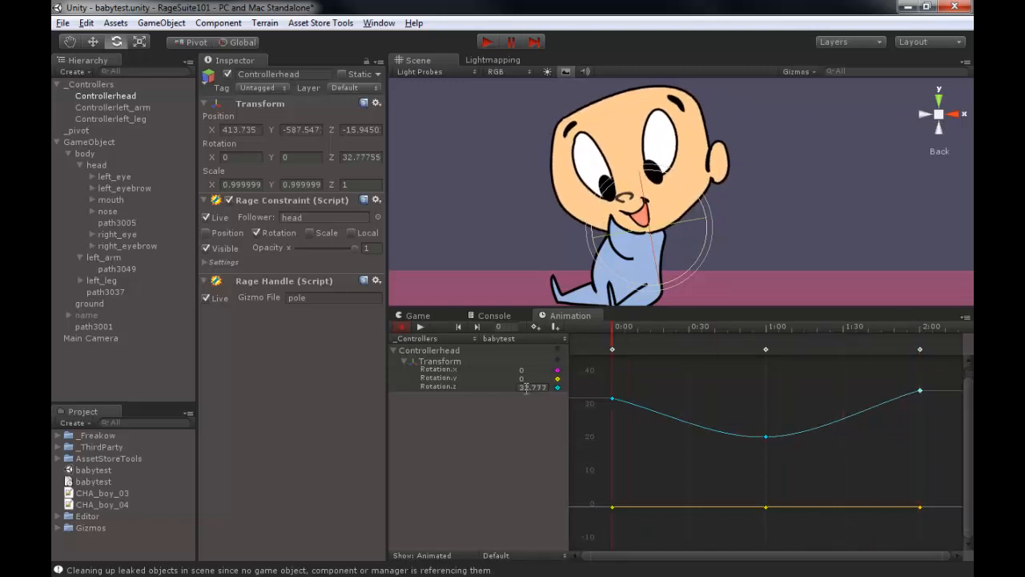
left_click(540, 388)
type("0")
left_click(770, 328)
left_click(920, 327)
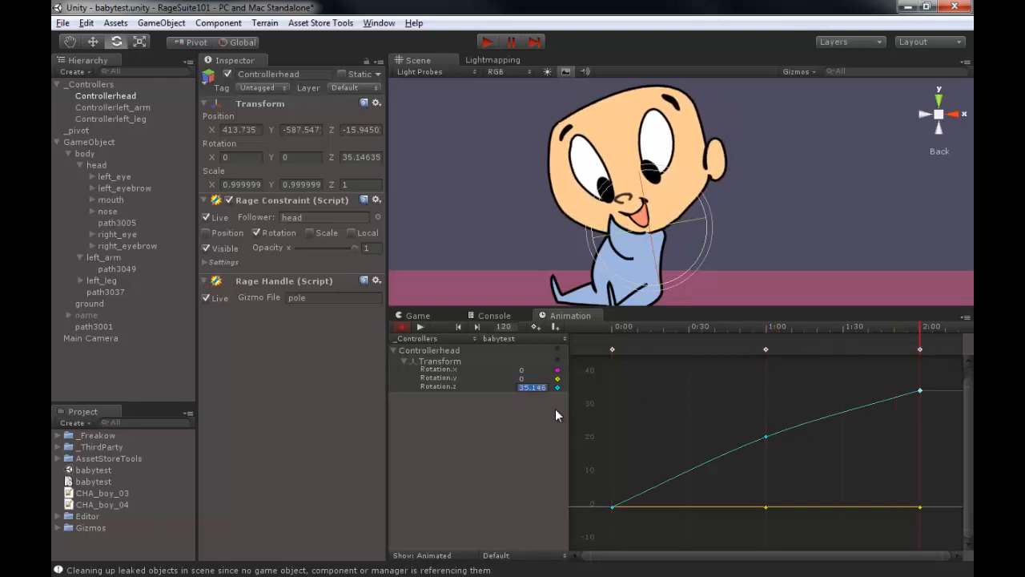
type("0")
key("Return")
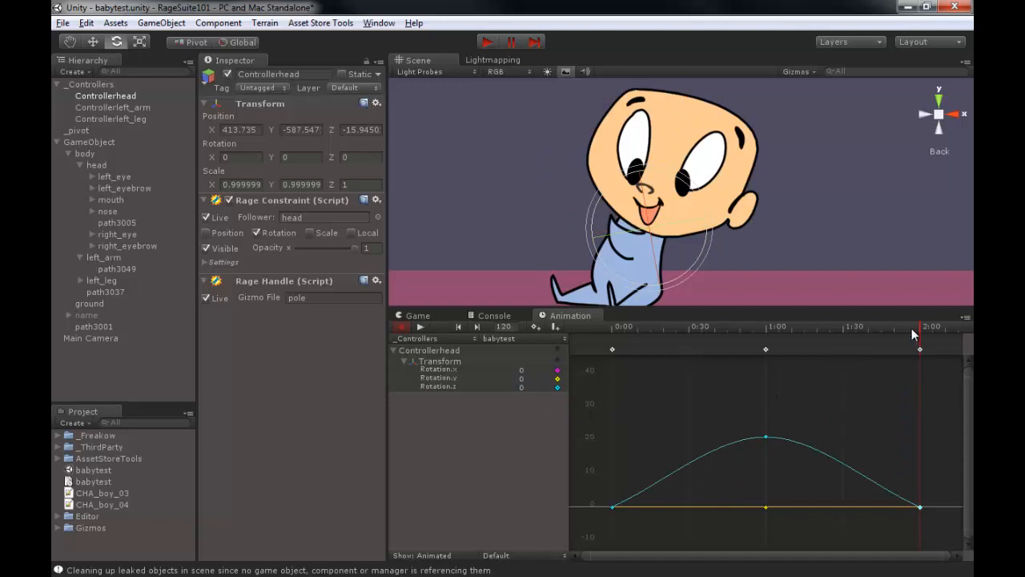
Step: Make Controllerhead's Rotation.z key at 0:00 Flat and preview the clip's playback
left_click_drag(919, 329, 553, 332)
left_click(433, 387)
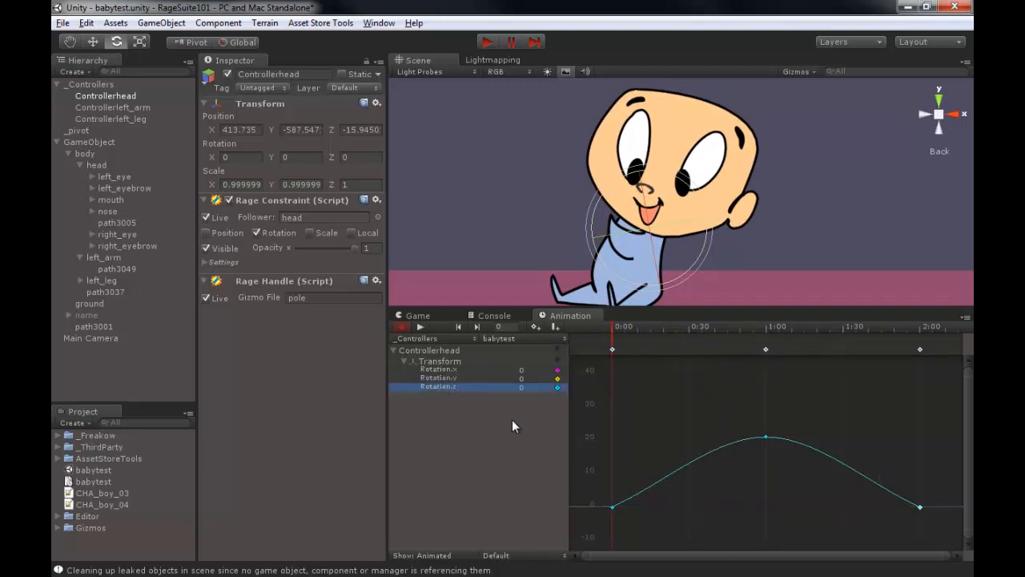
left_click_drag(632, 474, 601, 513)
right_click(612, 507)
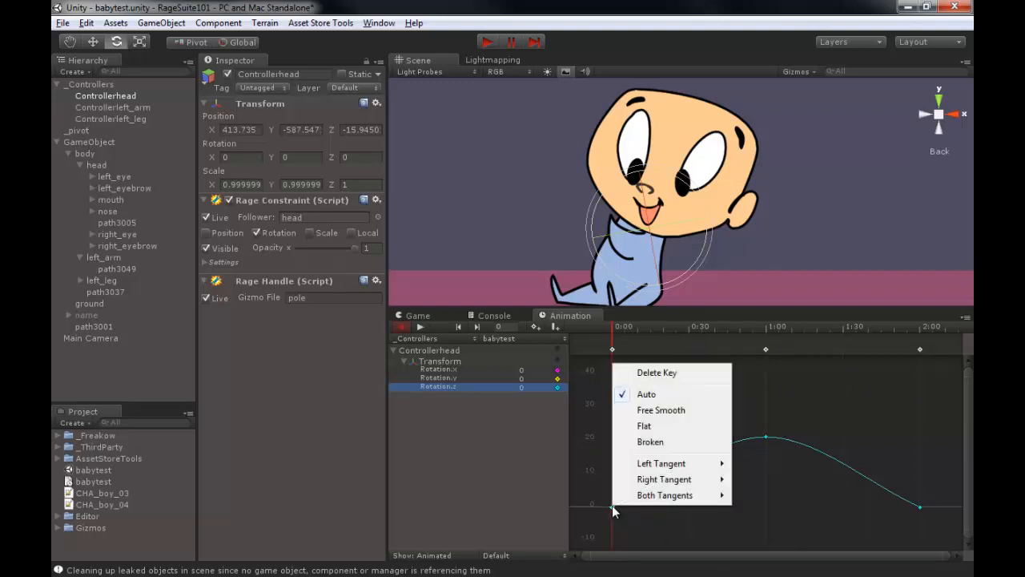
left_click(644, 425)
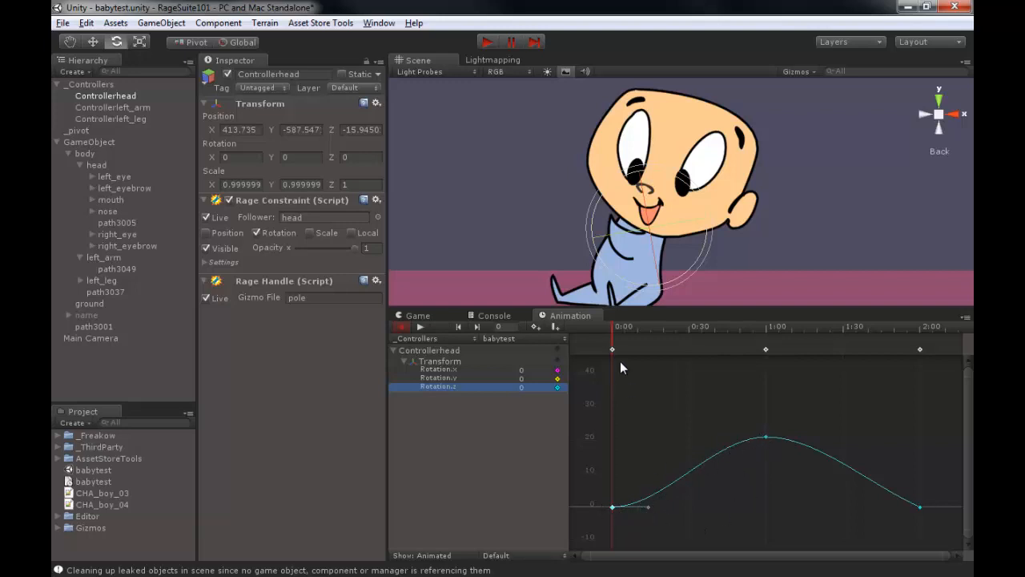
left_click_drag(623, 326, 920, 354)
left_click(421, 327)
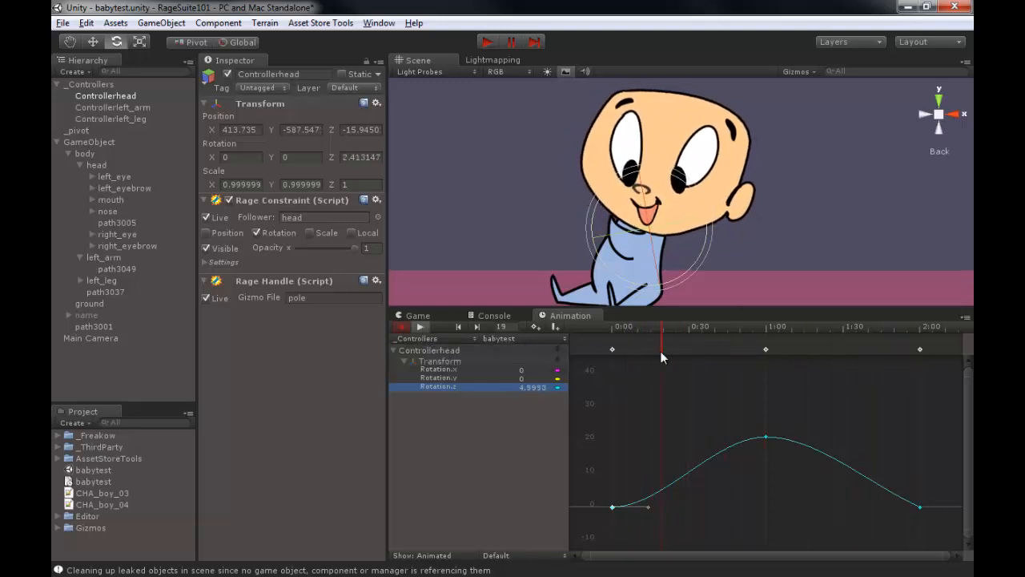
left_click(422, 326)
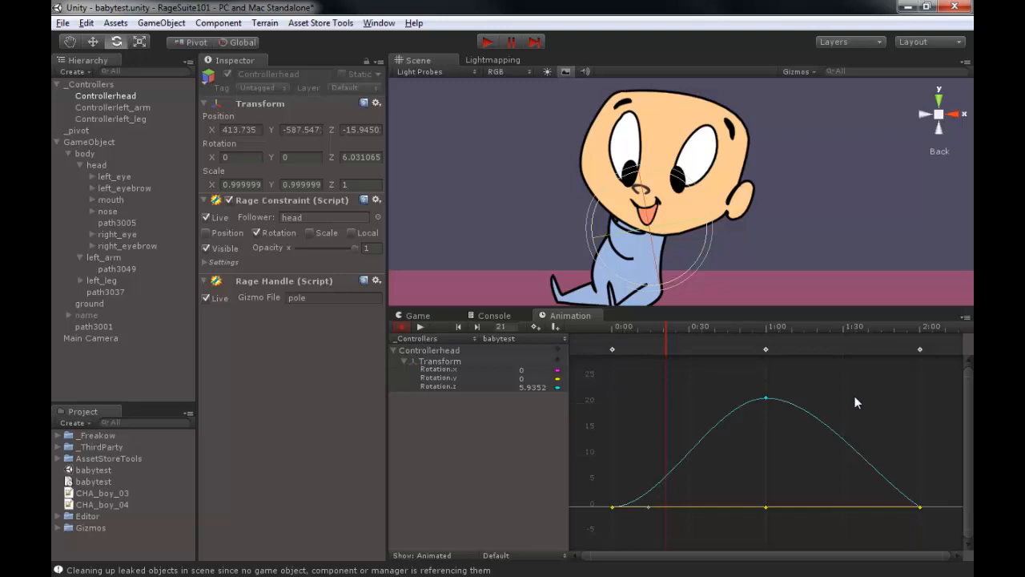
Step: Make Controllerhead's Rotation.z key at 2:00 Flat
left_click(439, 386)
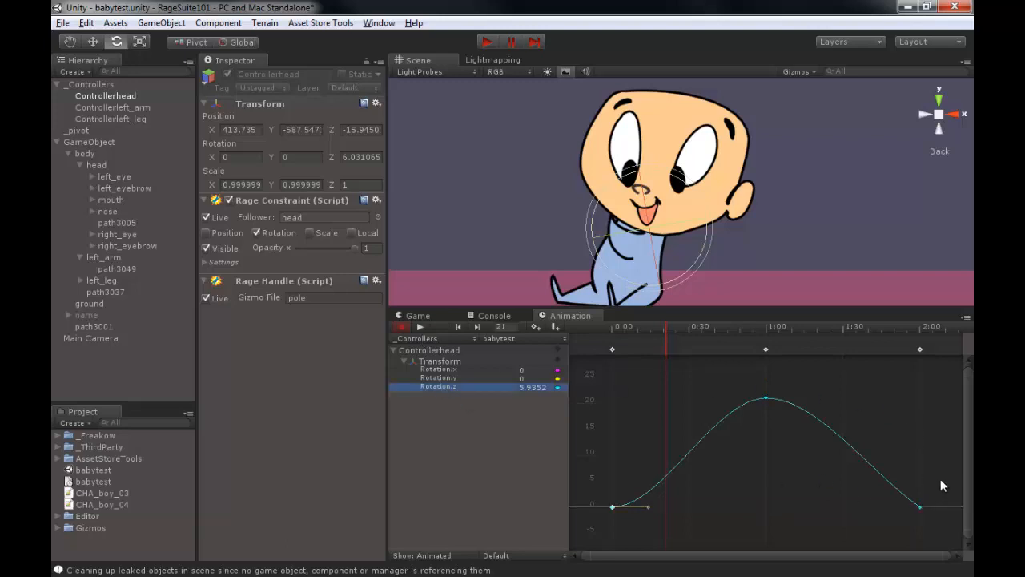
left_click_drag(939, 479, 903, 524)
right_click(920, 507)
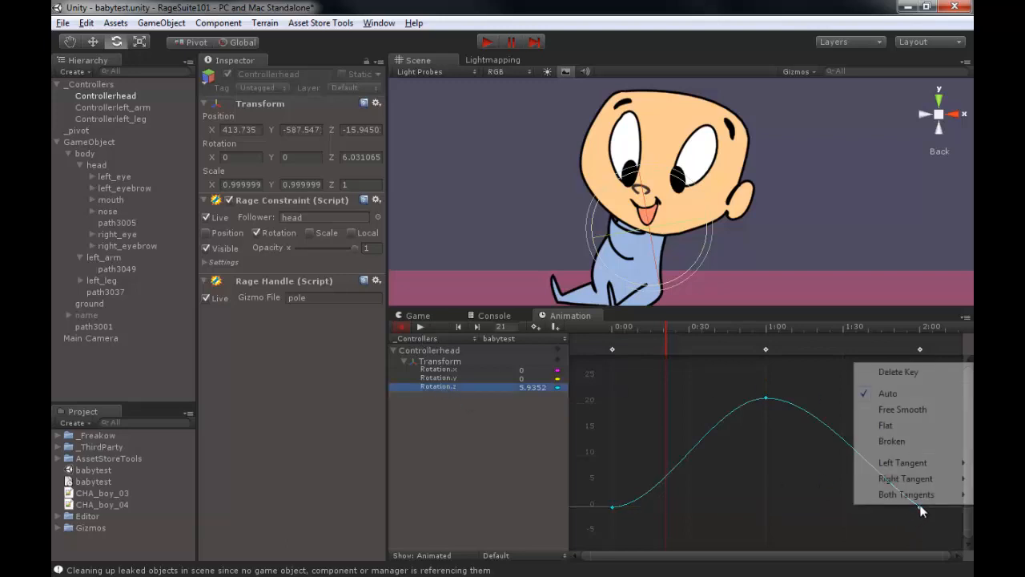
left_click(889, 427)
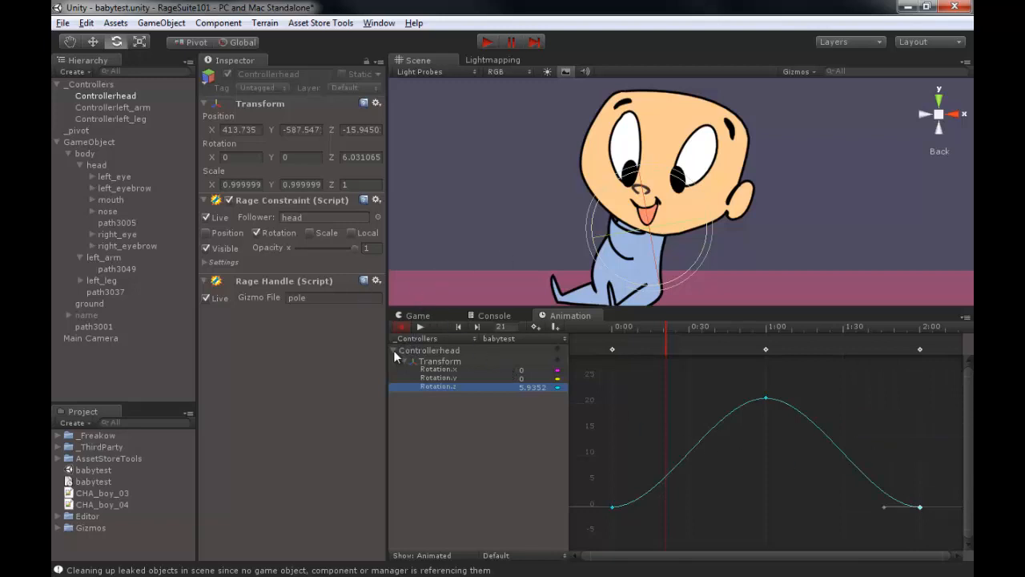
Step: Key Controllerleft_arm at 1:00 with a Z rotation of about 31 degrees, showing only its Rotation.z curve
left_click(110, 108)
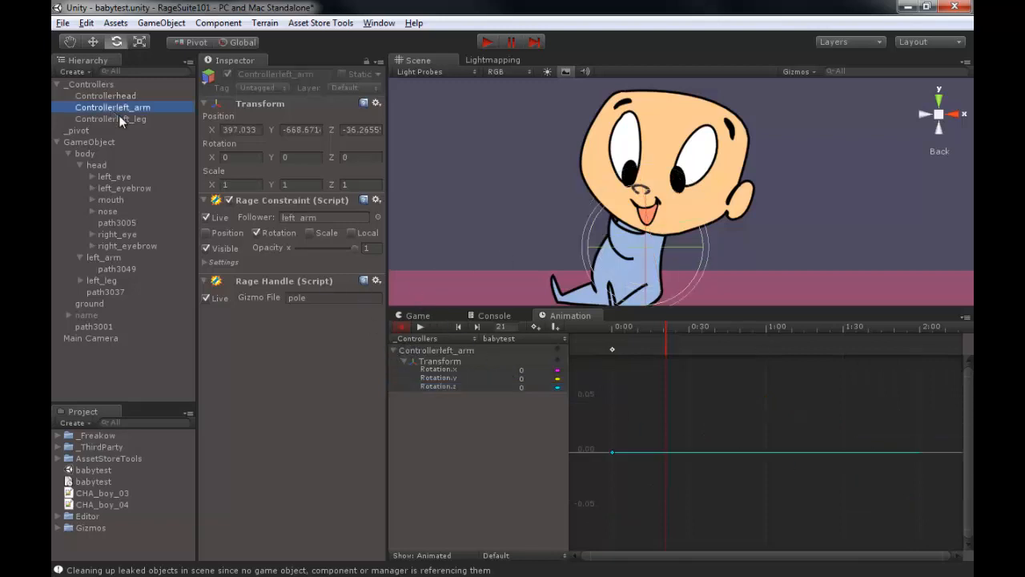
left_click(438, 387)
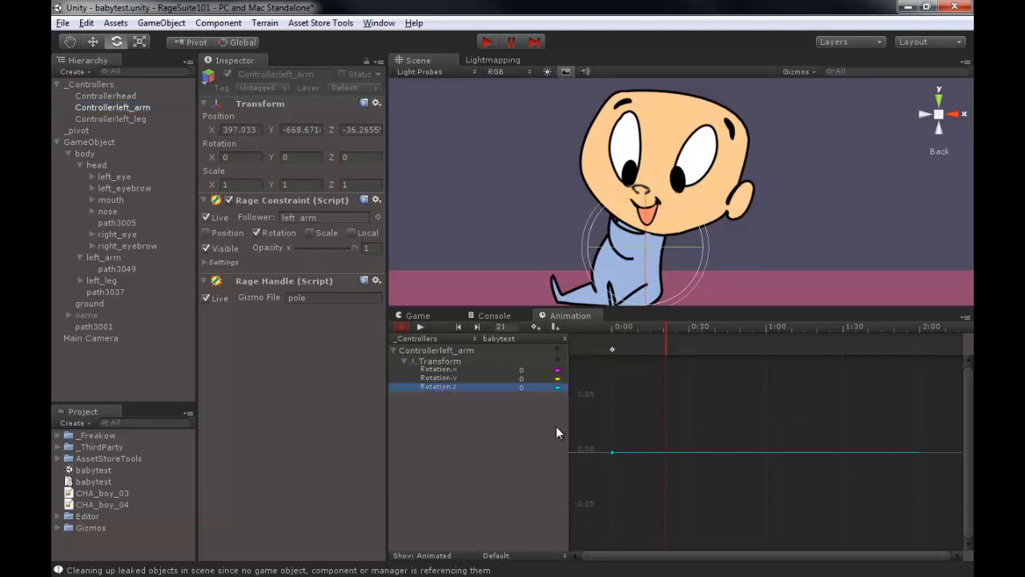
left_click_drag(668, 324, 606, 323)
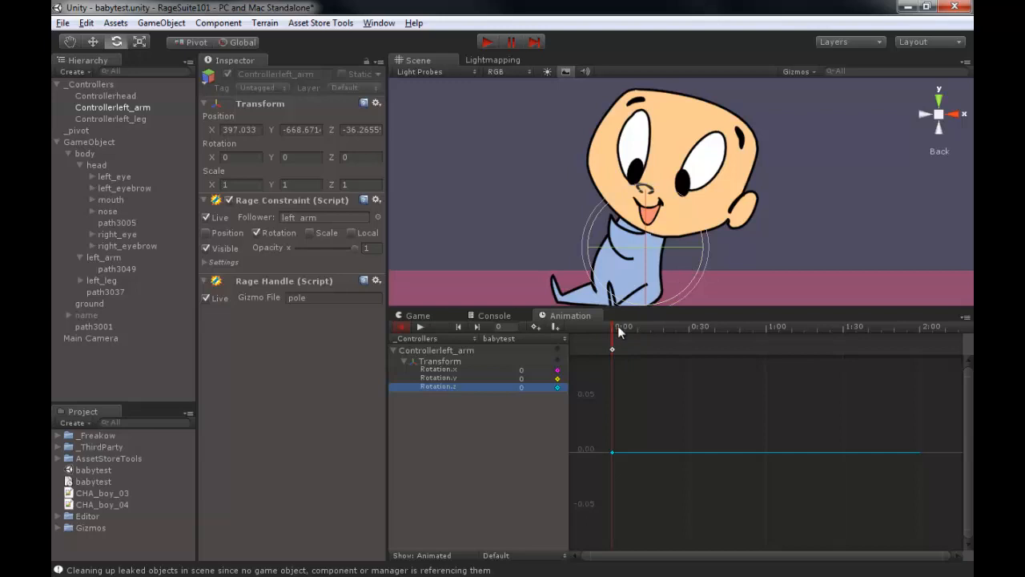
left_click_drag(617, 326, 767, 346)
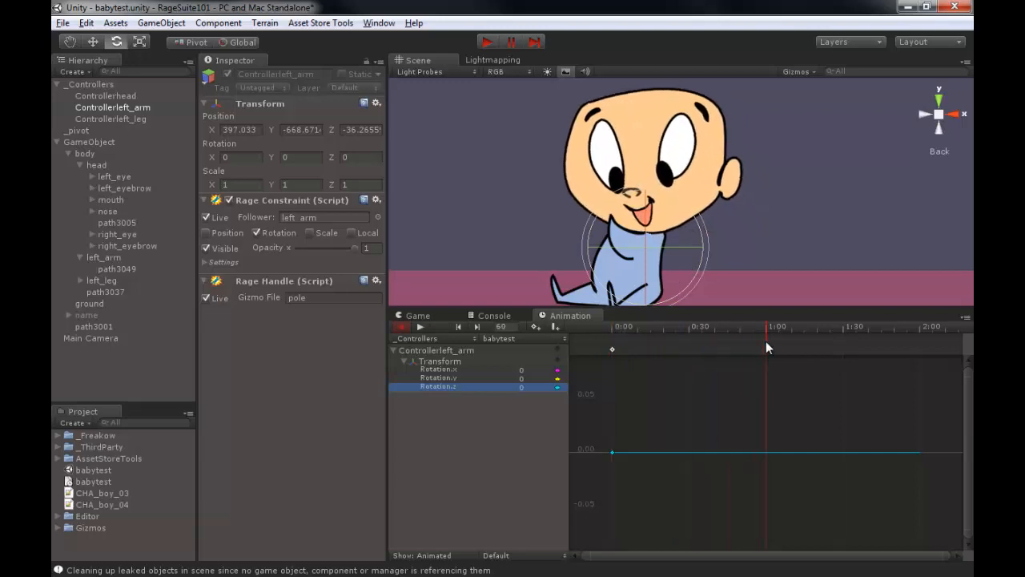
left_click_drag(698, 229, 682, 170)
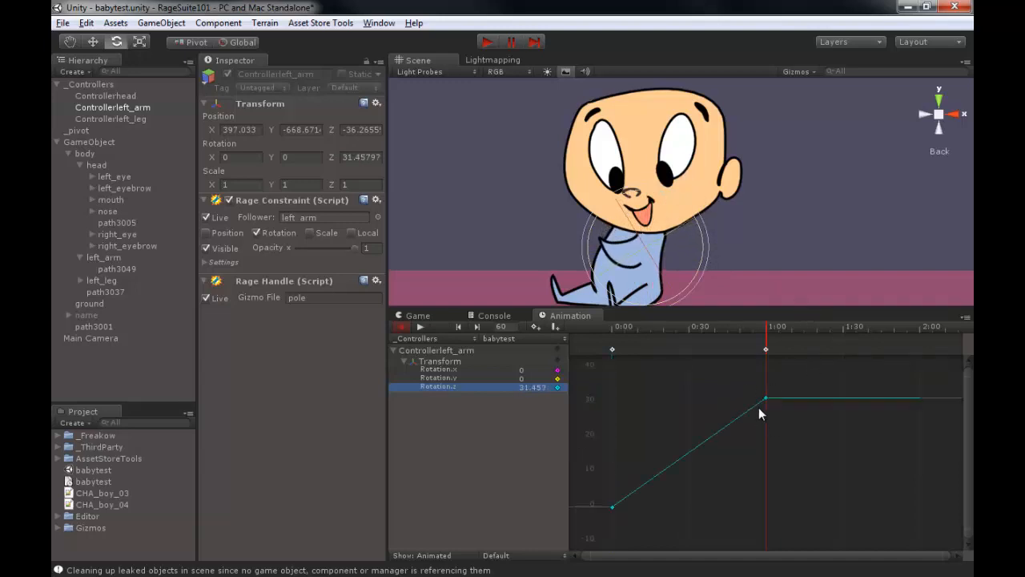
Step: Key Controllerleft_arm's Rotation.z at 0 at the 2:00 mark to match its starting pose
left_click(918, 330)
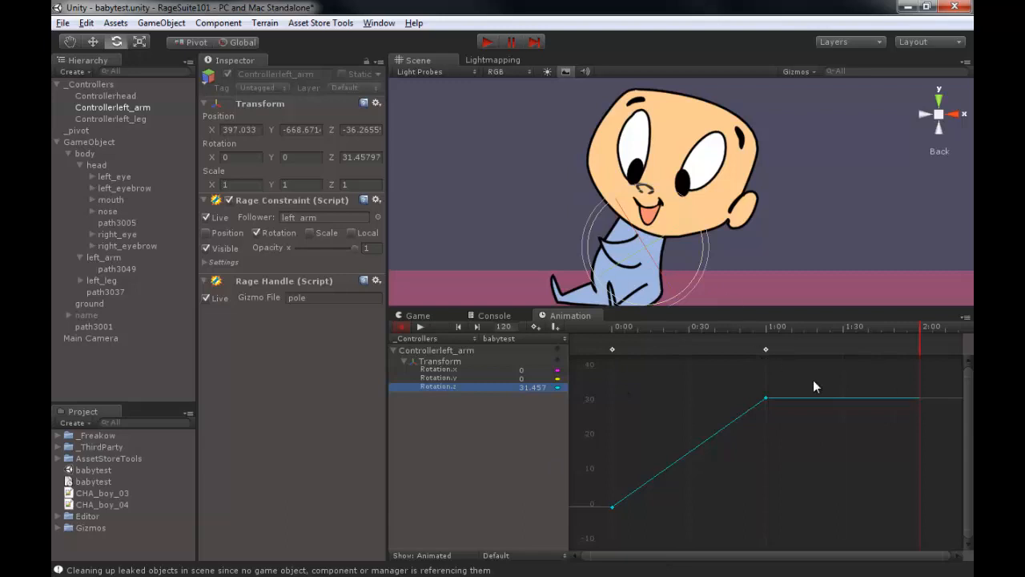
left_click(609, 328)
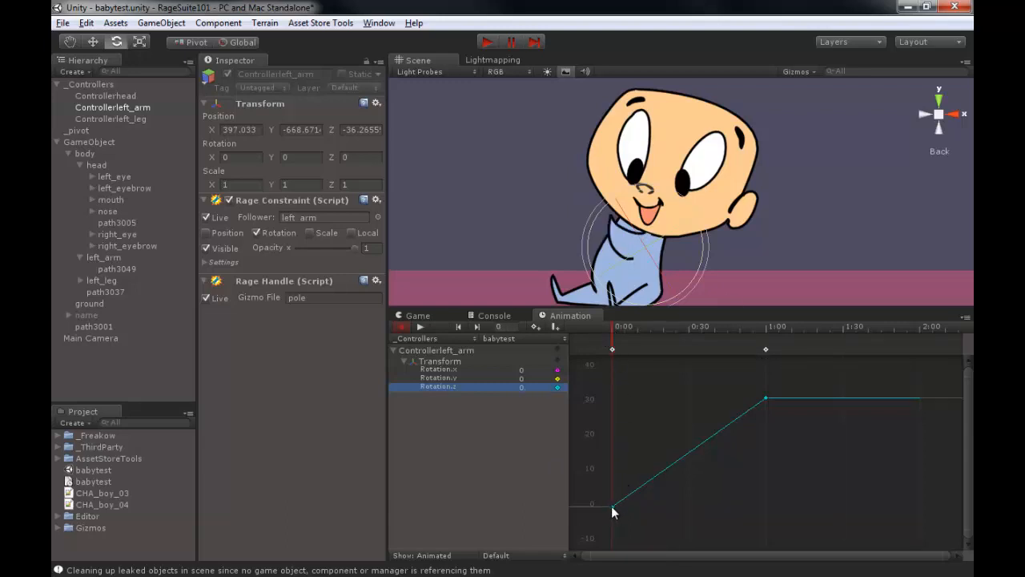
left_click(529, 389)
left_click(919, 328)
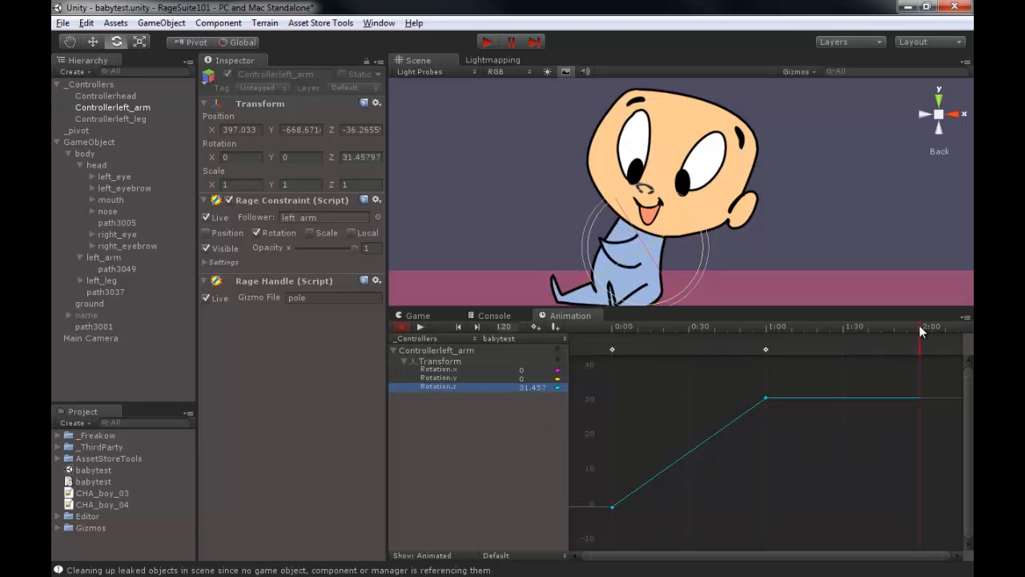
left_click(528, 386)
type("0")
key("Return")
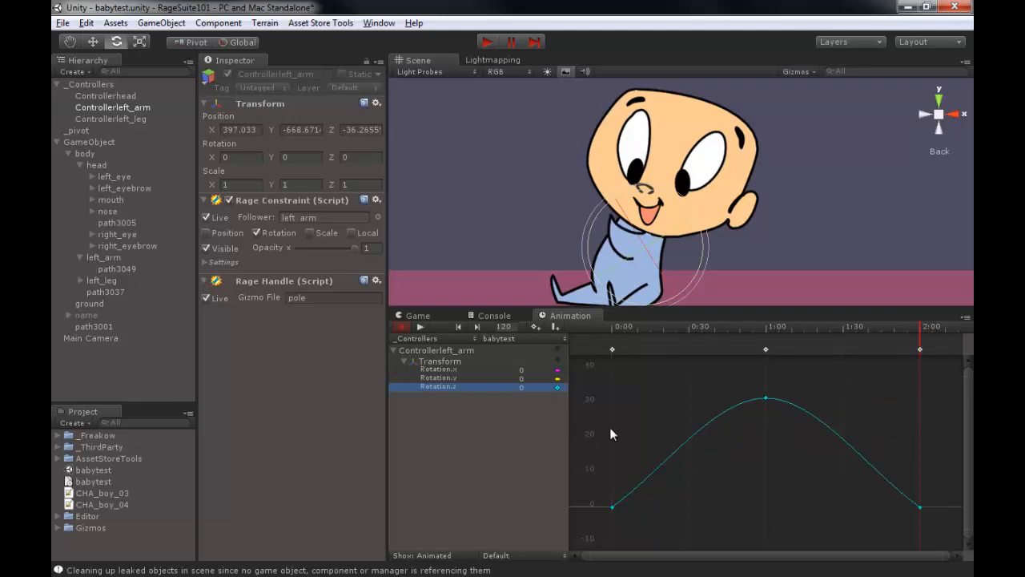
Step: Make Controllerleft_arm's Rotation.z keys at 0:00 and 2:00 Flat
left_click_drag(623, 484, 606, 524)
right_click(611, 509)
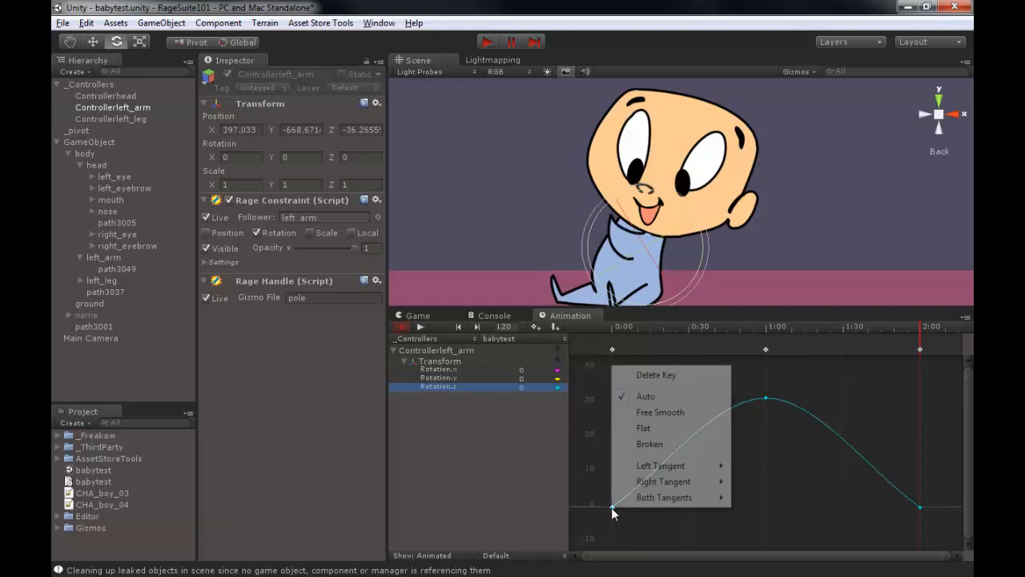
left_click(650, 429)
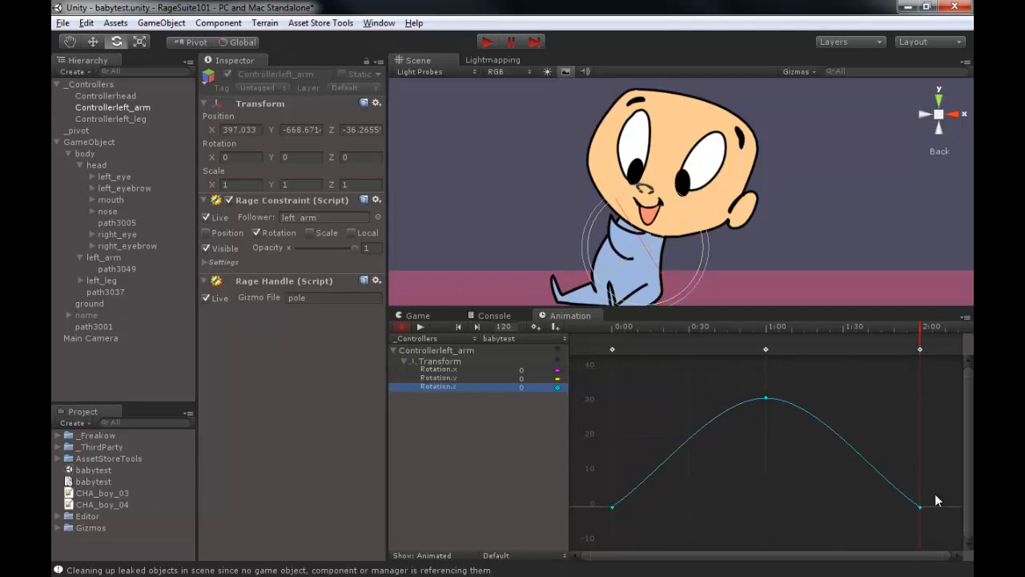
right_click(920, 507)
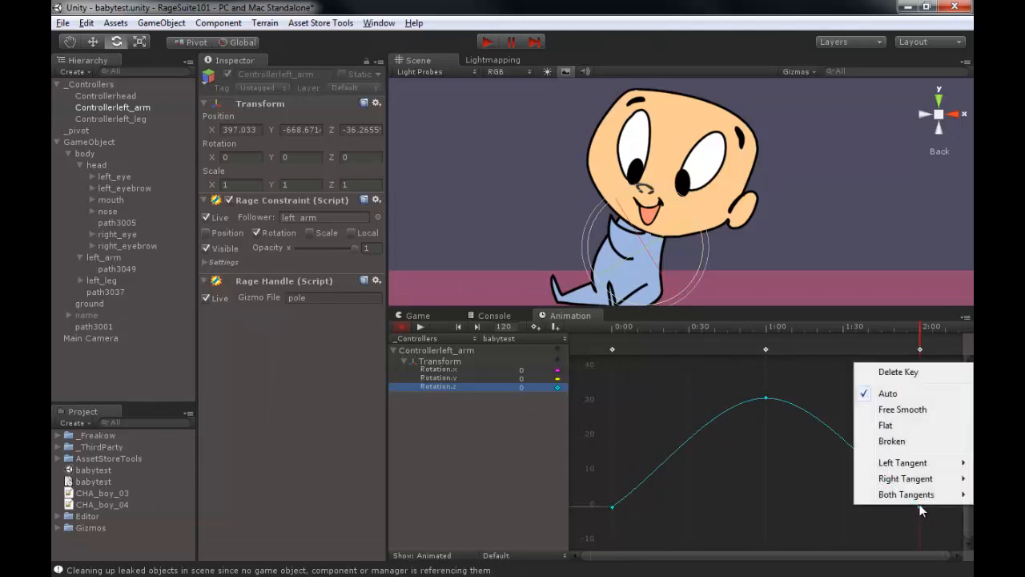
left_click(896, 426)
left_click_drag(618, 472, 595, 523)
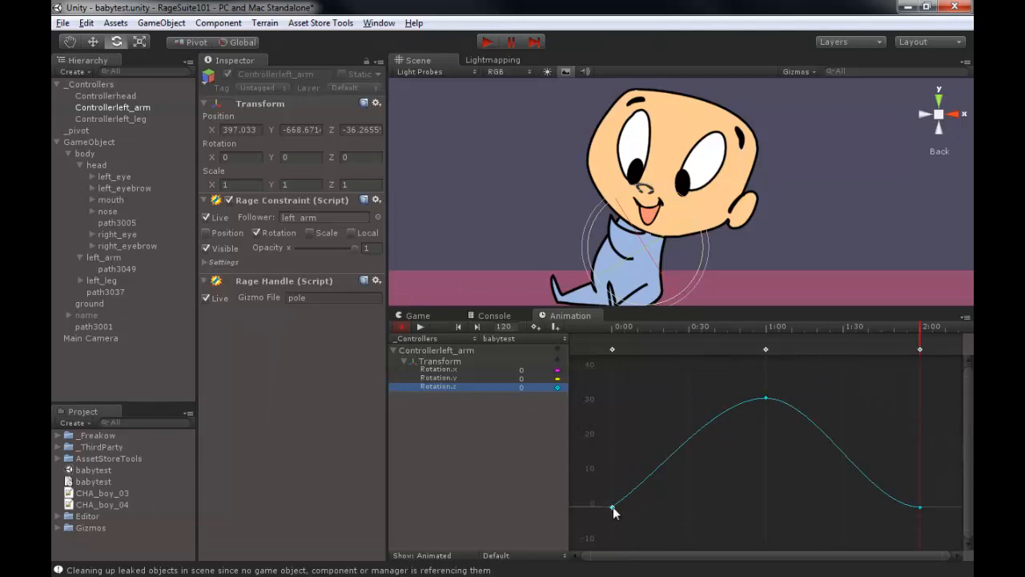
right_click(613, 506)
left_click(645, 427)
Step: Key Controllerleft_leg at 1:00 with a Z rotation of about -24 degrees, showing only its Rotation.z curve
left_click(110, 118)
left_click(450, 387)
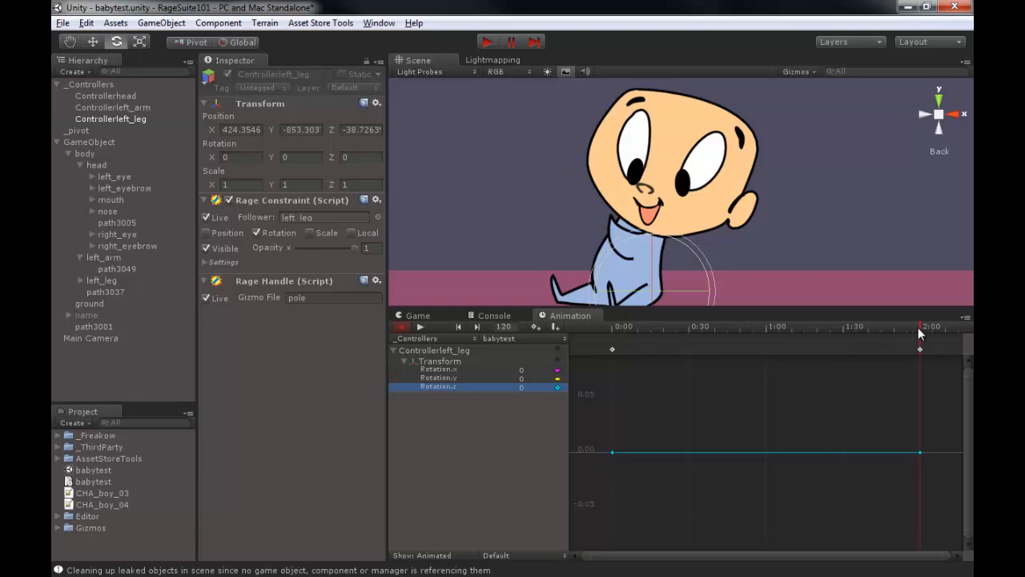
left_click_drag(919, 330, 765, 330)
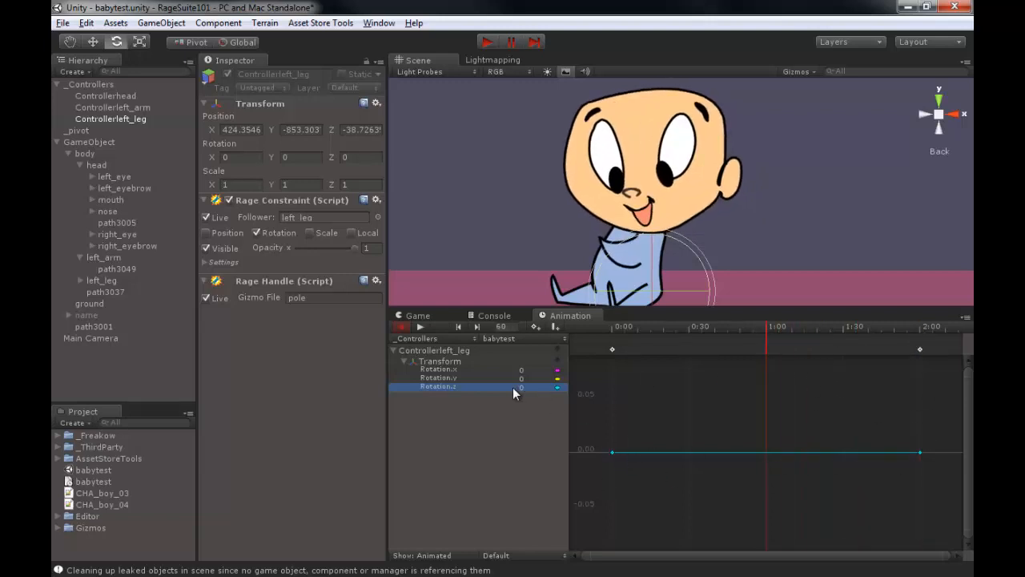
middle_click_drag(688, 242, 689, 197)
left_click_drag(667, 202, 706, 243)
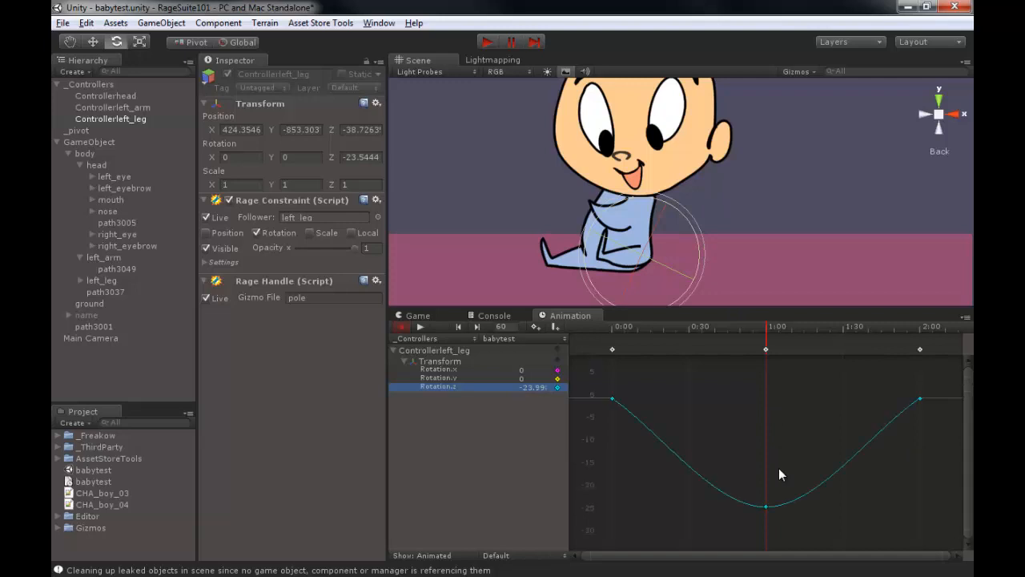
Step: Make Controllerleft_leg's Rotation.z keys at 0:00 and 2:00 Flat, and end animation recording at 0:00
left_click_drag(596, 375, 943, 430)
right_click(920, 399)
left_click(886, 459)
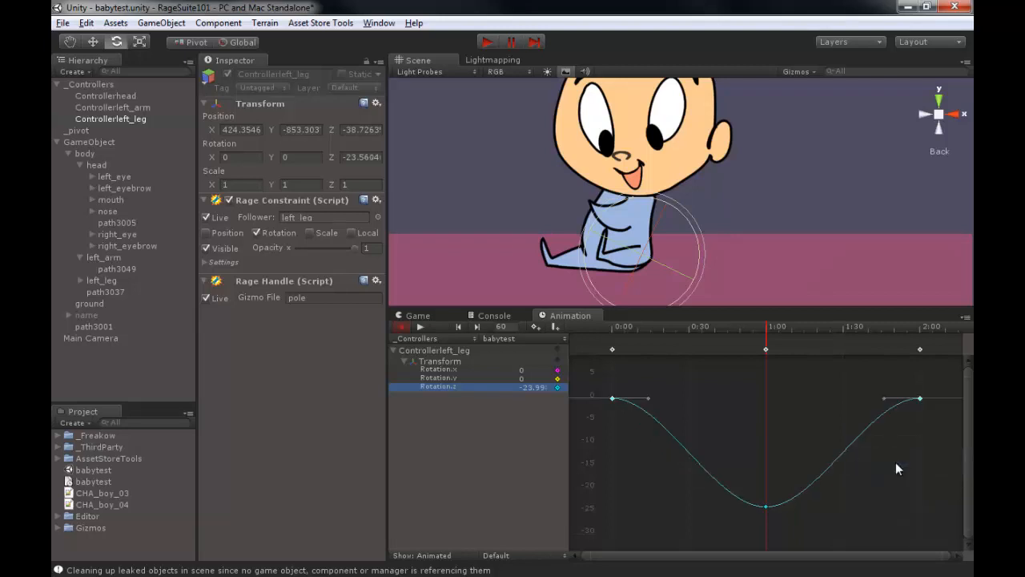
left_click_drag(762, 330, 425, 343)
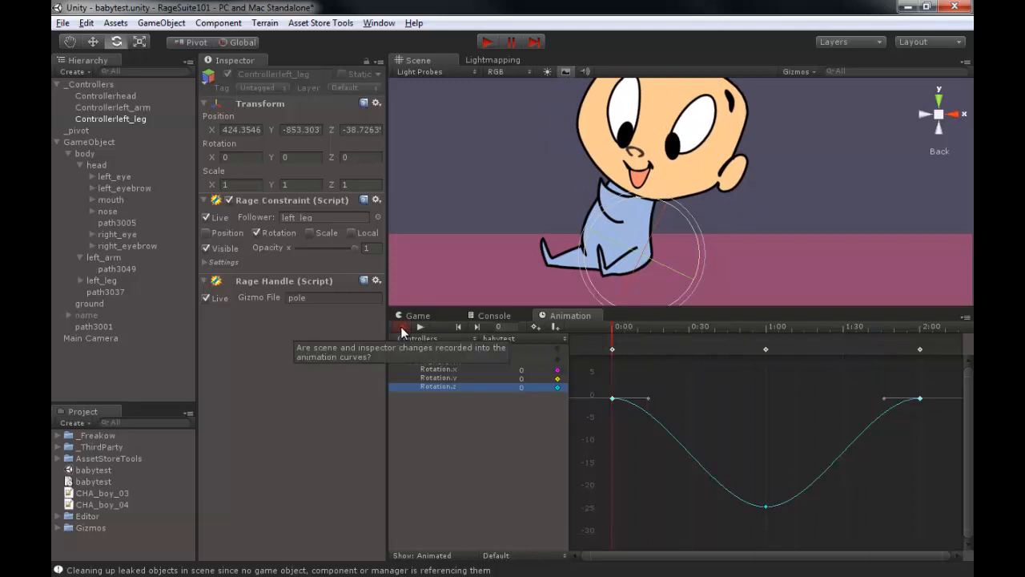
left_click(400, 326)
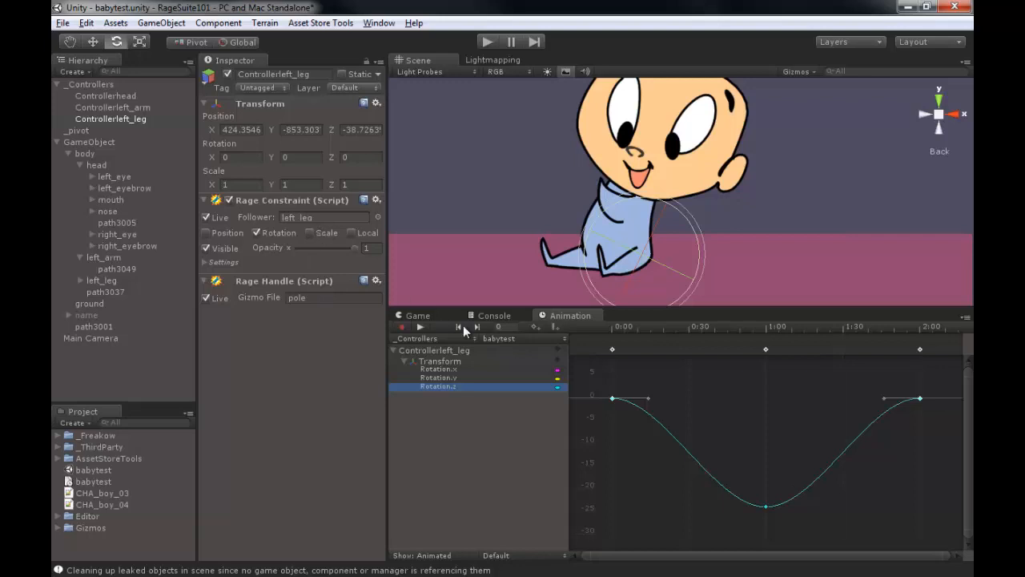
Step: Locate the babytest clip assigned to the _Controllers Animation component and set its Wrap Mode to Loop
left_click(102, 85)
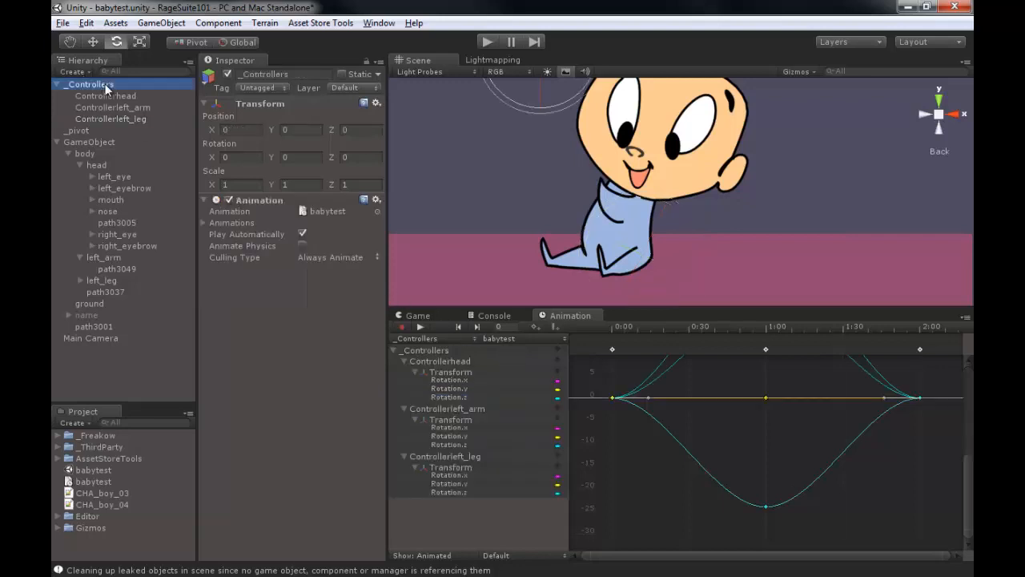
left_click(333, 212)
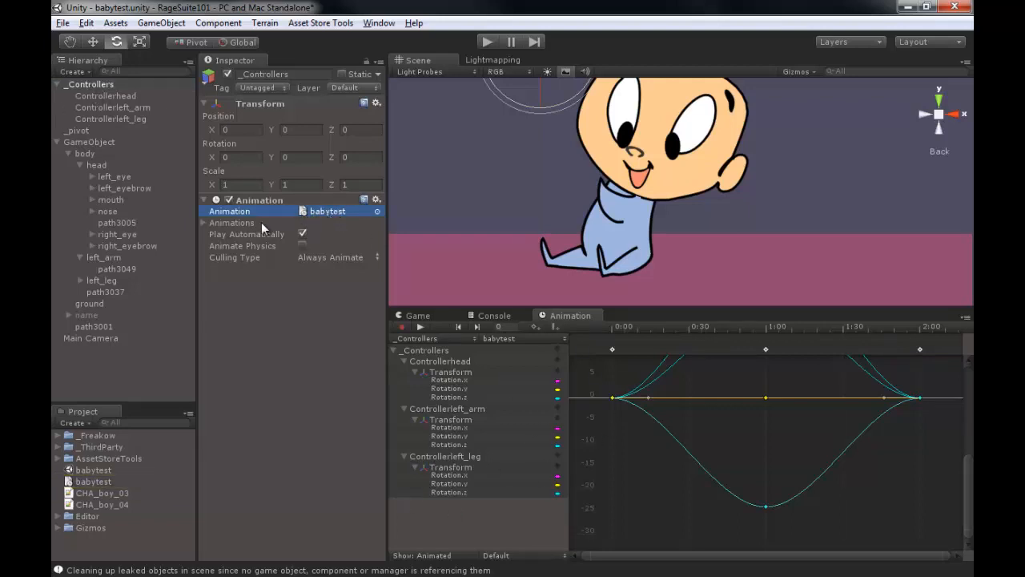
left_click(203, 221)
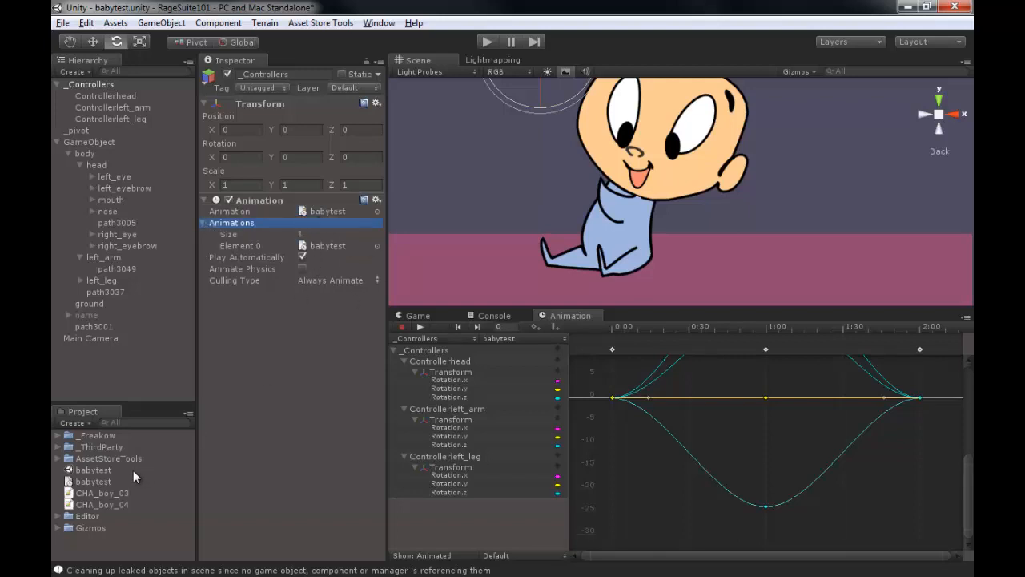
left_click(323, 211)
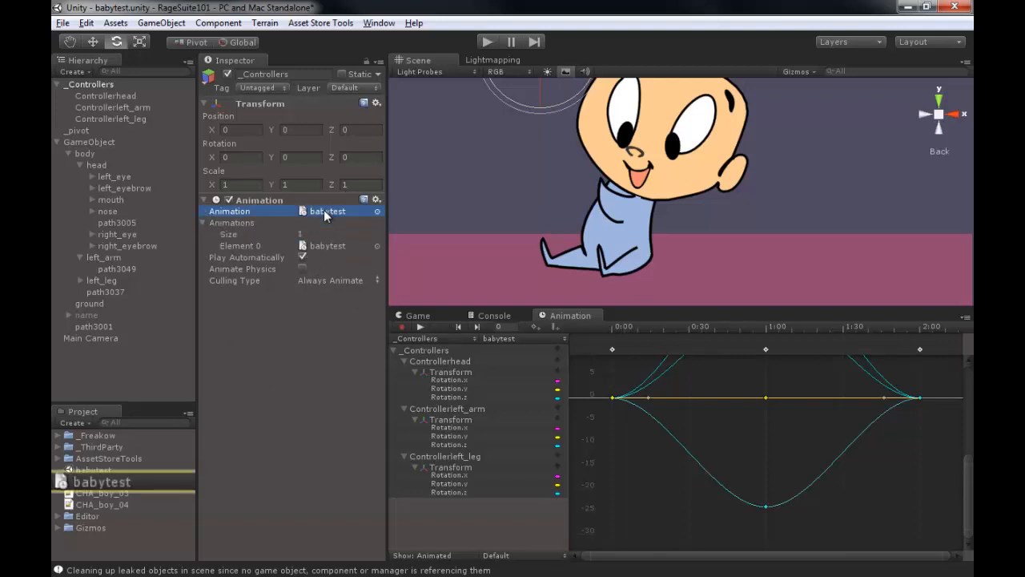
left_click(99, 480)
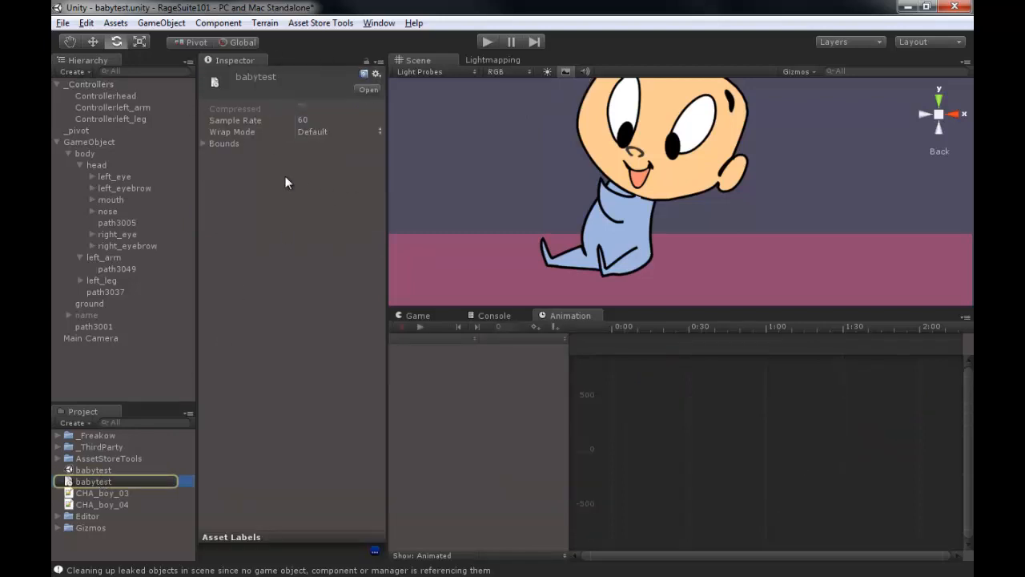
left_click(321, 131)
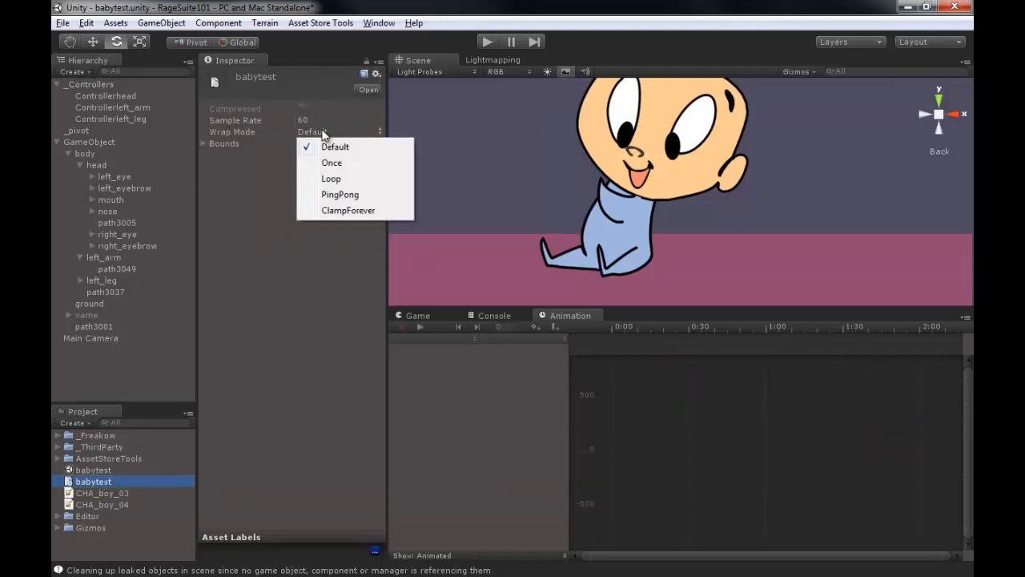
left_click(345, 178)
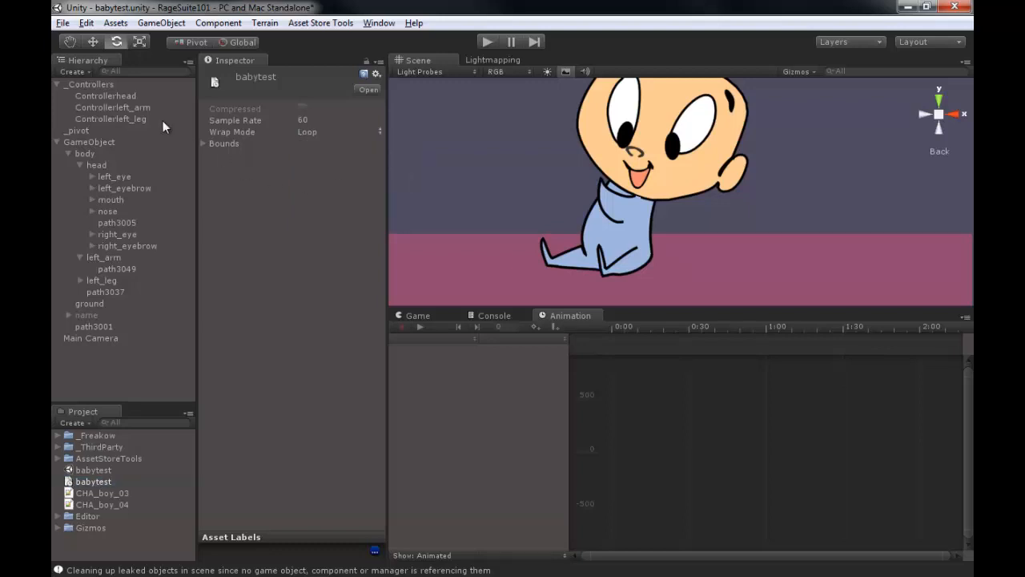
Step: Check the Animation settings of _Controllers and run the scene with the whole baby in view to watch the looping clip
left_click(156, 84)
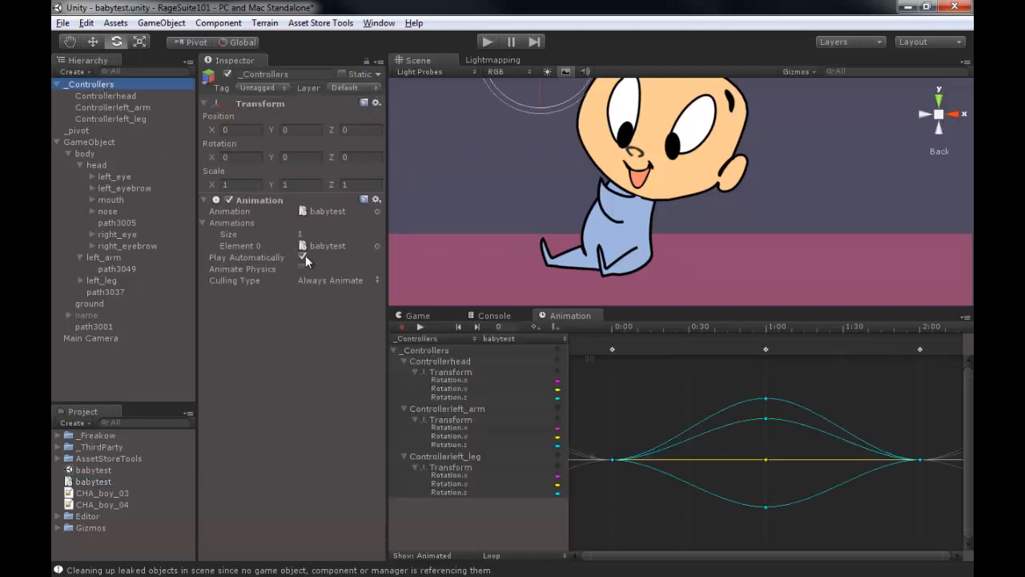
middle_click_drag(553, 148, 548, 176)
scroll(527, 171, "down", 4)
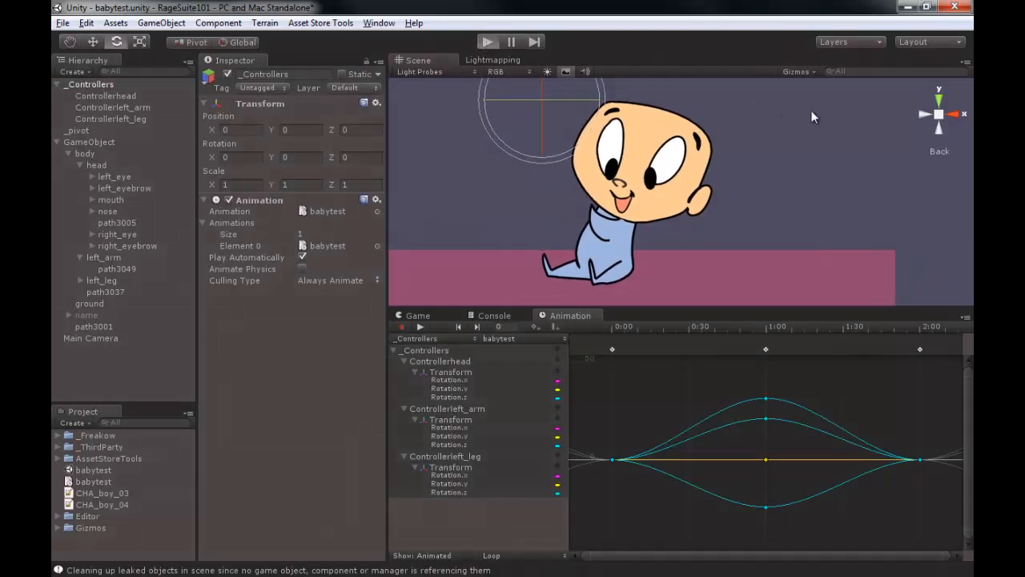
key("ctrl+p")
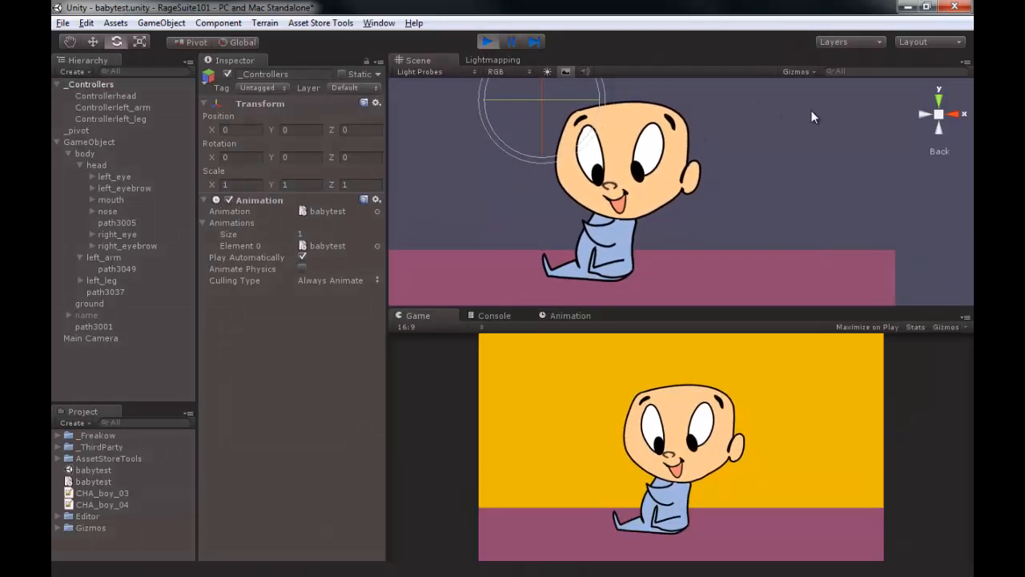